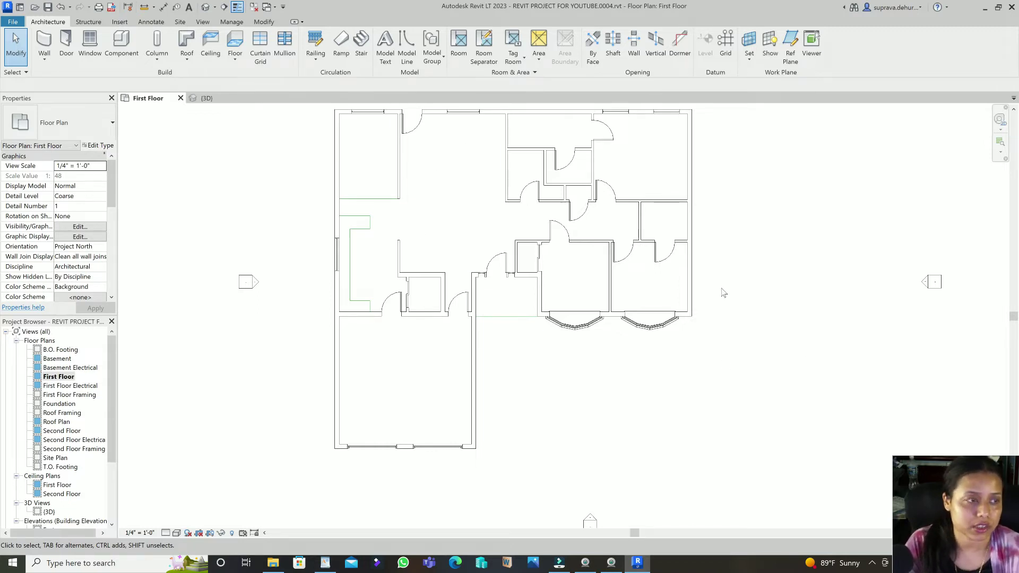
middle_drag(461, 264, 461, 311)
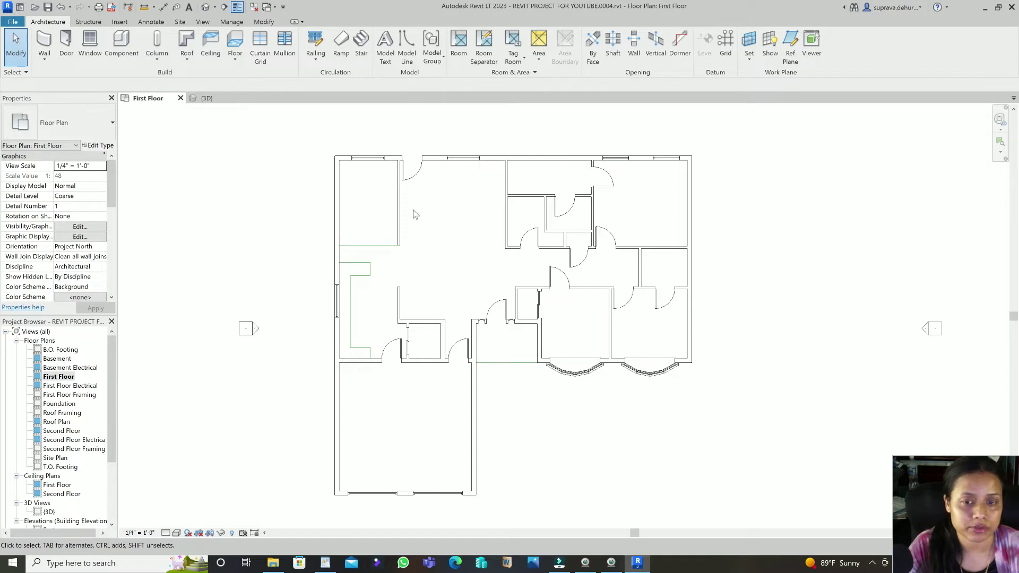
click(66, 126)
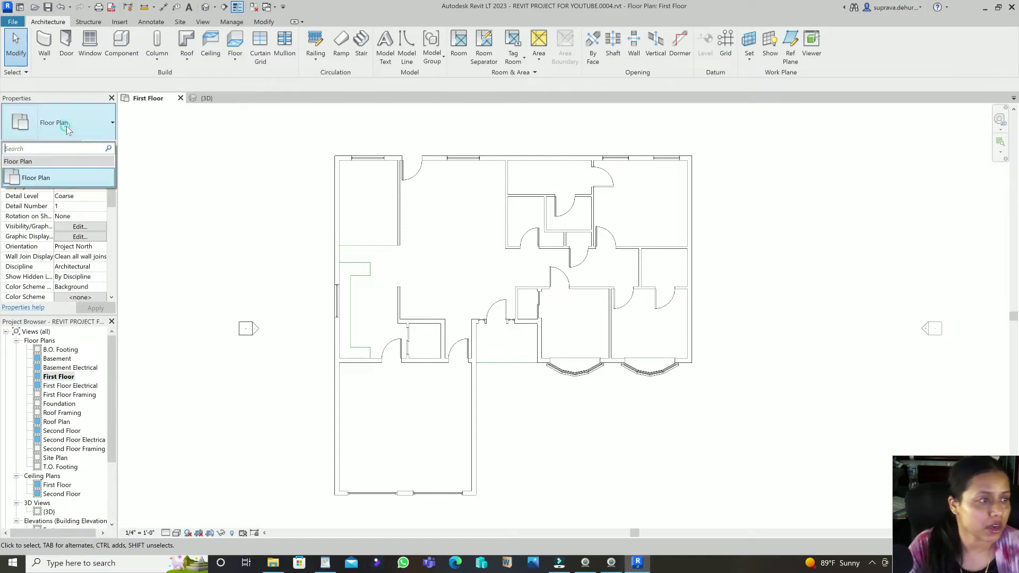
click(238, 158)
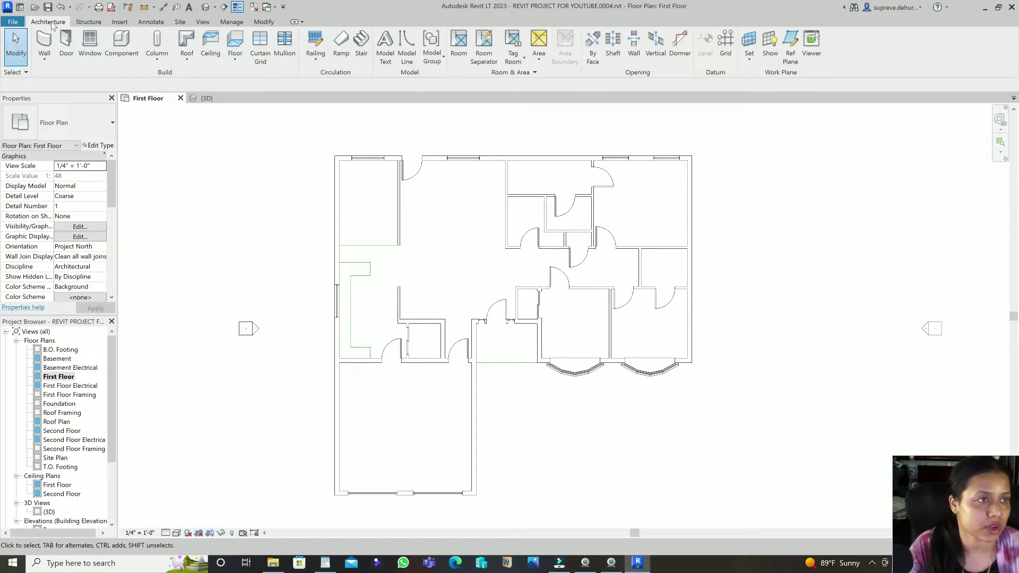
Start an architectural floor on the First Floor level using the Generic - 12" type.
click(235, 59)
click(256, 79)
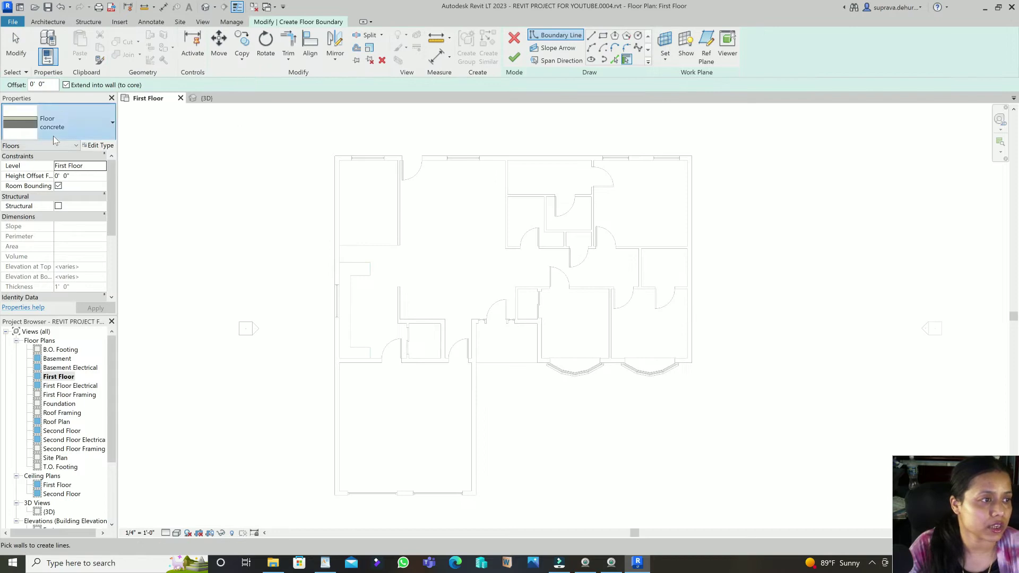
click(53, 136)
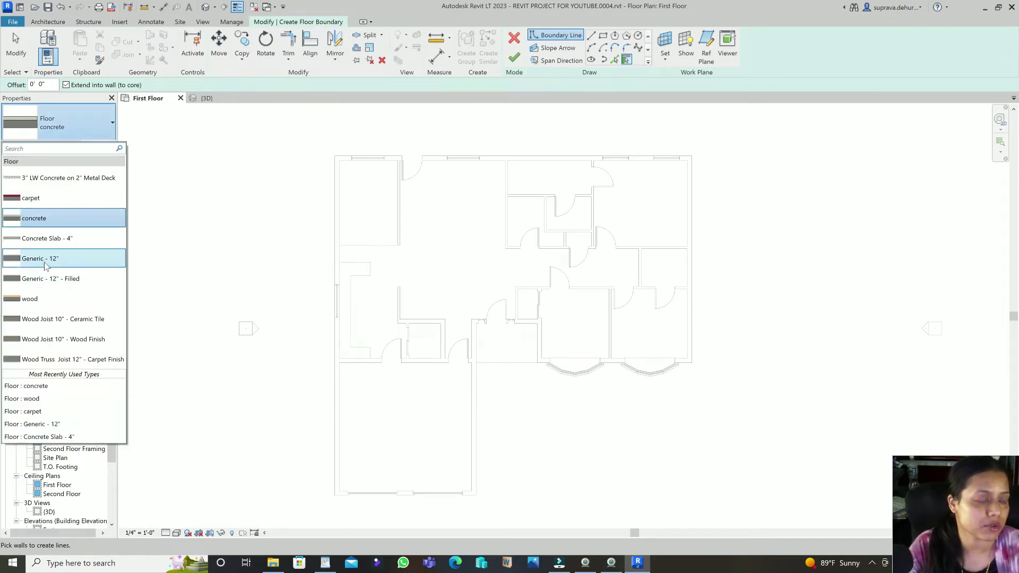
mouse_move(46, 266)
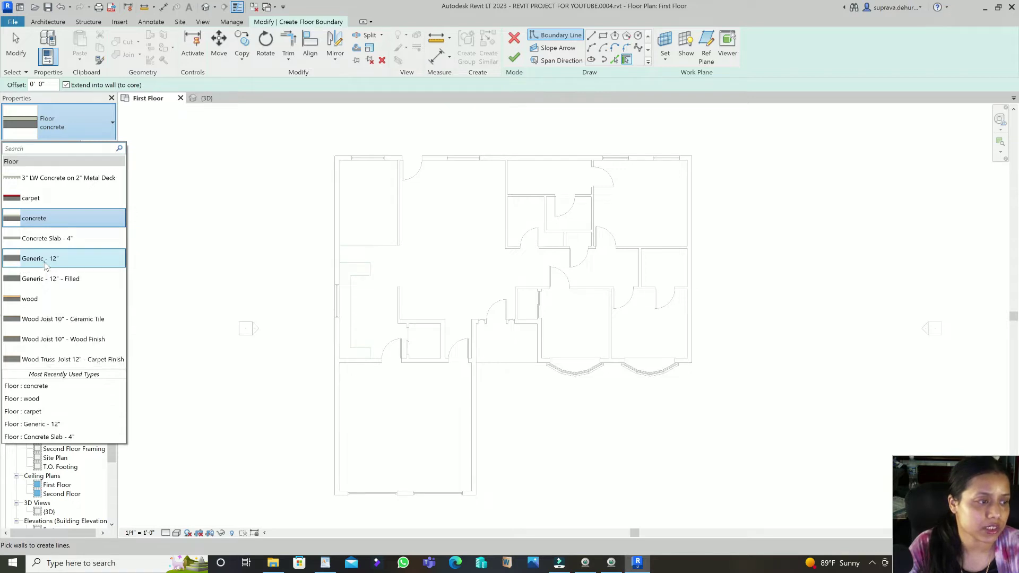
click(46, 260)
Sketch a closed L-shaped floor boundary with straight lines along the outer faces of the exterior walls and finish the floor.
click(592, 35)
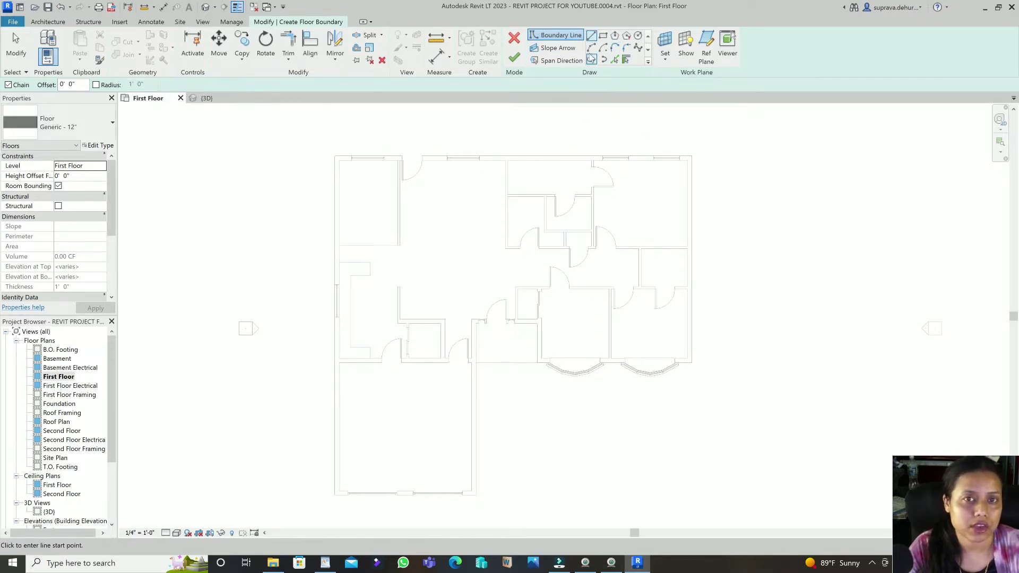
click(334, 156)
click(691, 156)
click(692, 363)
click(476, 363)
click(475, 494)
scroll(477, 509, up, 2)
scroll(480, 504, down, 3)
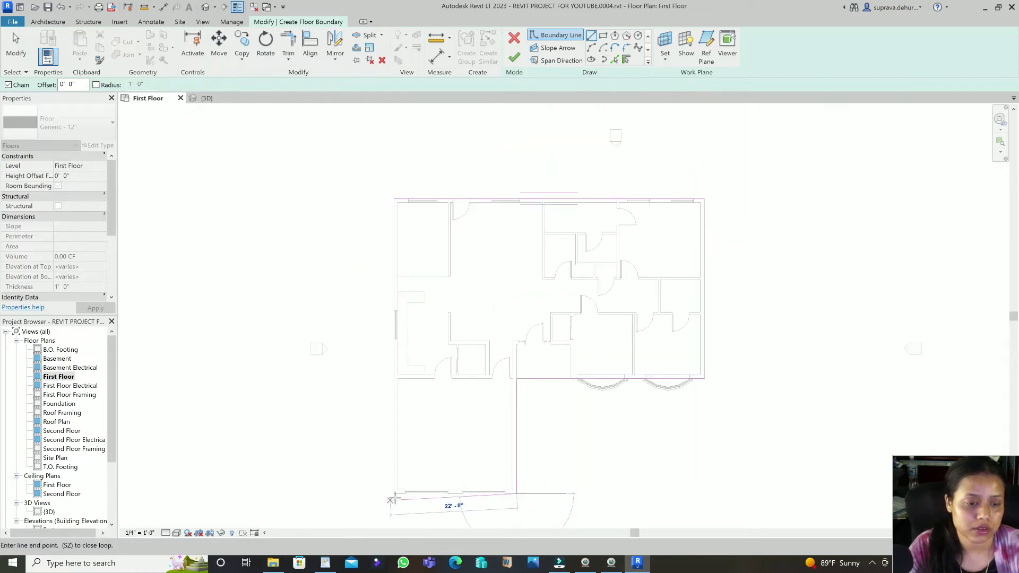
click(394, 494)
click(394, 192)
click(515, 58)
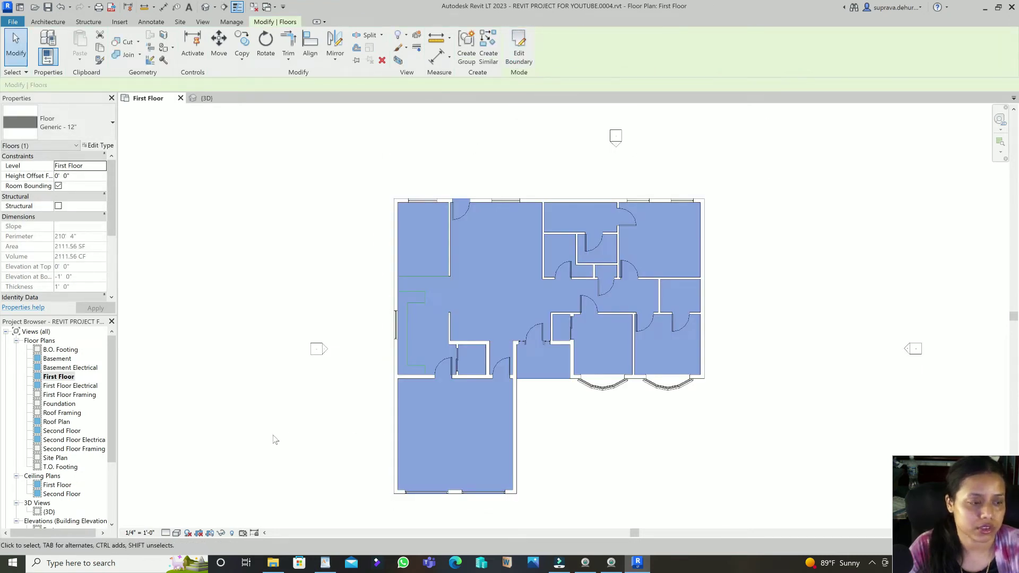
In the {3D} view, select the new floor and duplicate its type as "wood floor".
double_click(39, 513)
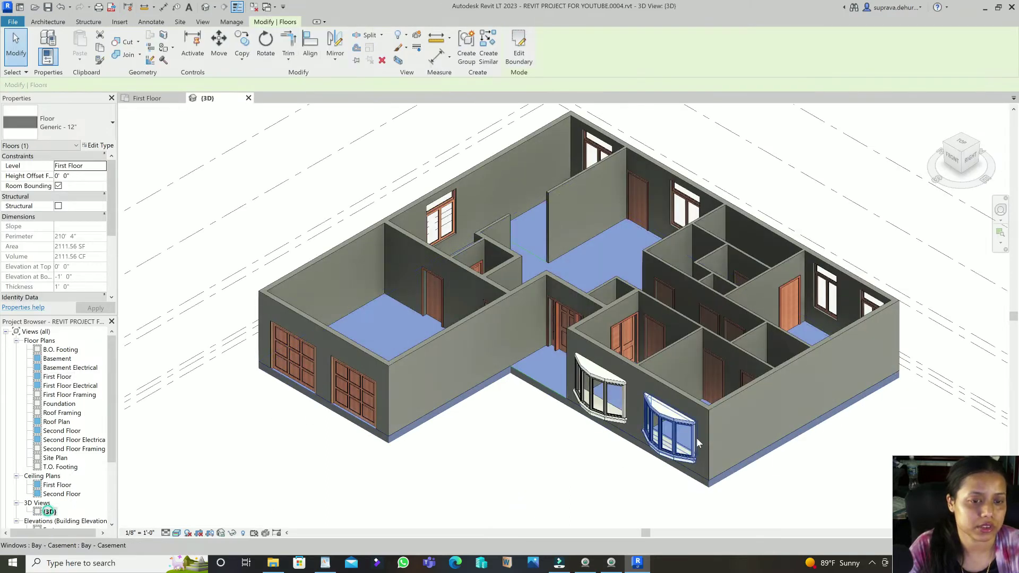
click(518, 437)
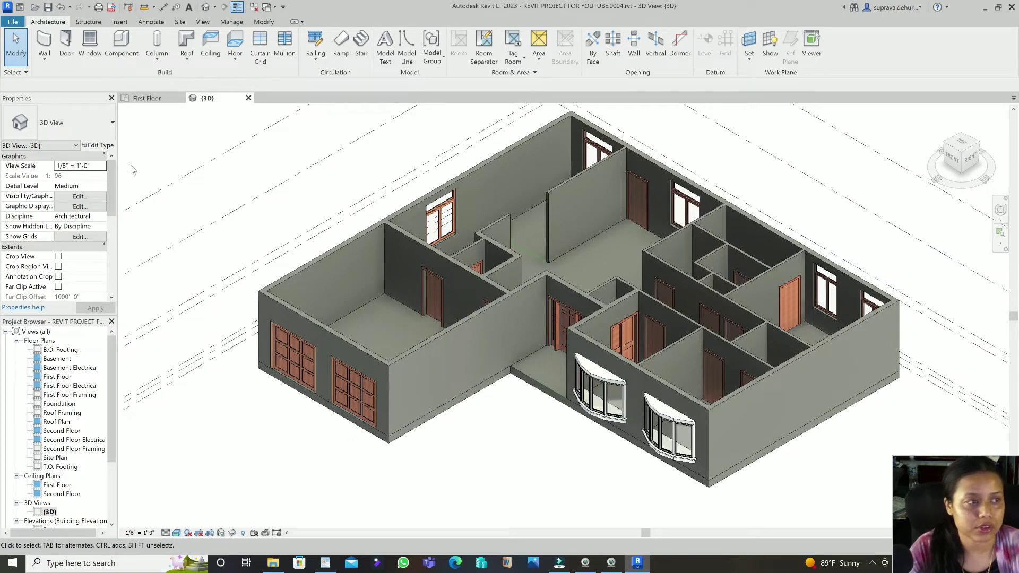
click(534, 388)
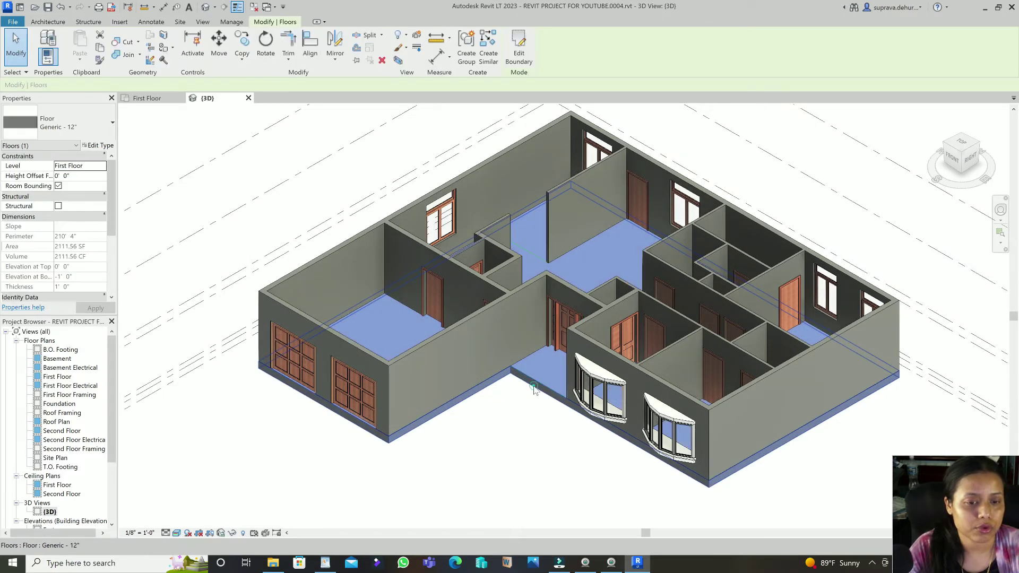
click(93, 146)
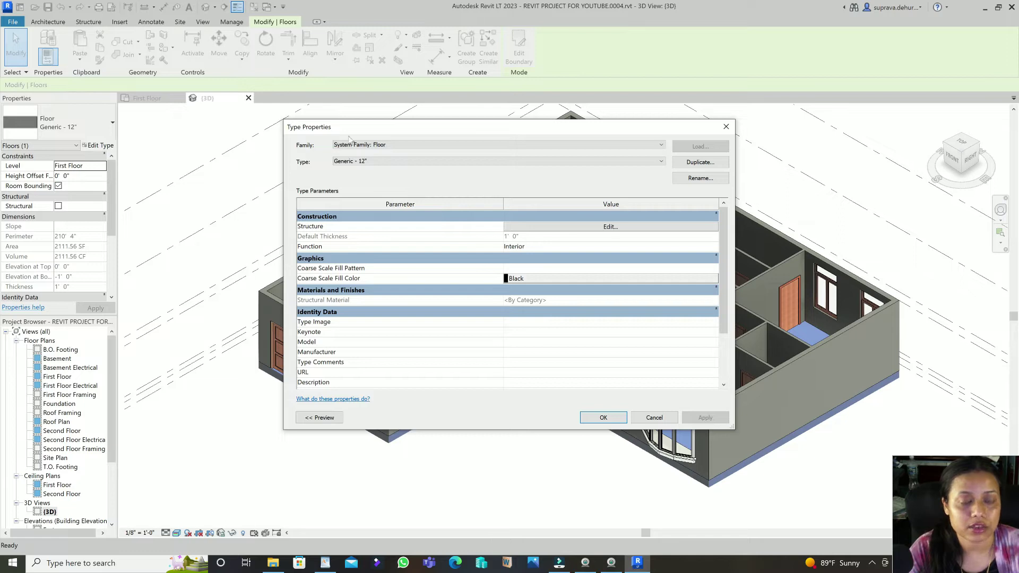
click(695, 163)
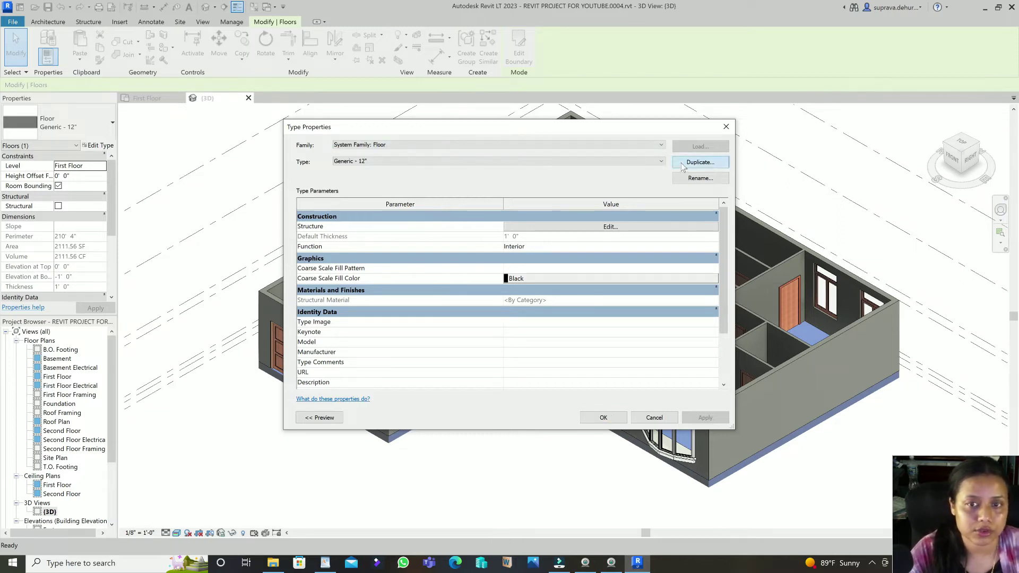
text(wood floor)
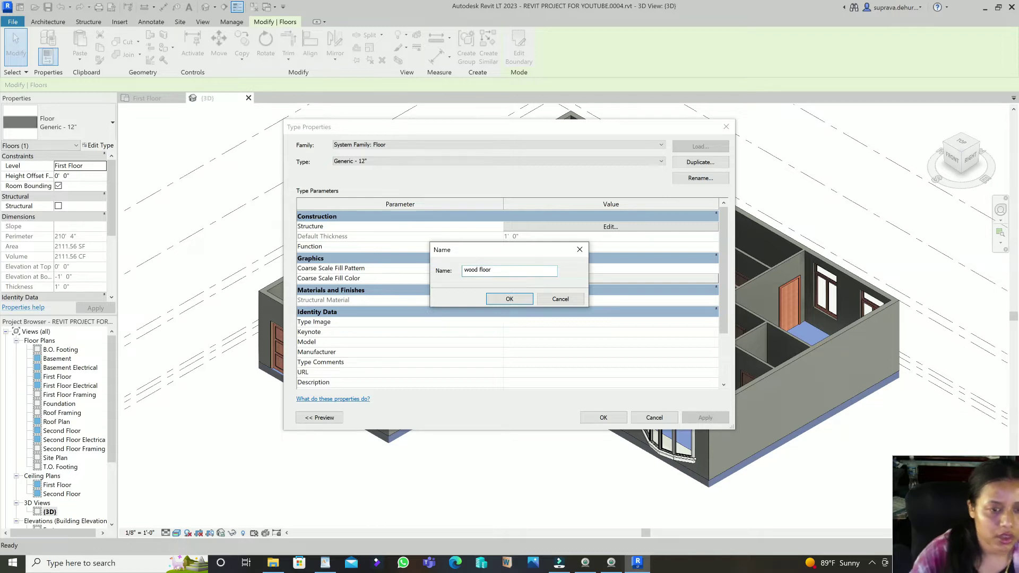
click(516, 300)
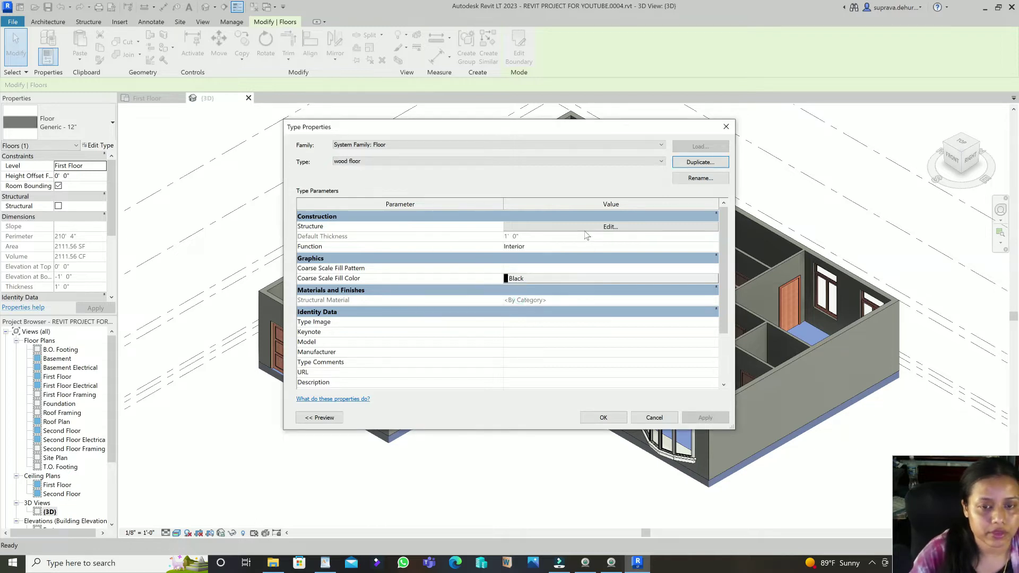
Open the wood floor type's layer structure and insert an additional Structure [1] layer below the lower core boundary.
click(585, 229)
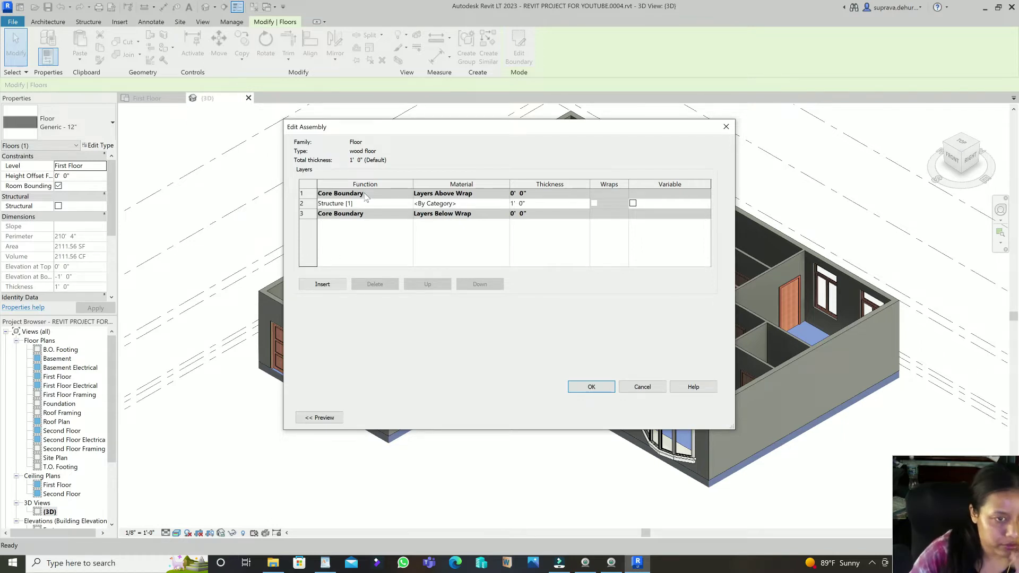
click(315, 284)
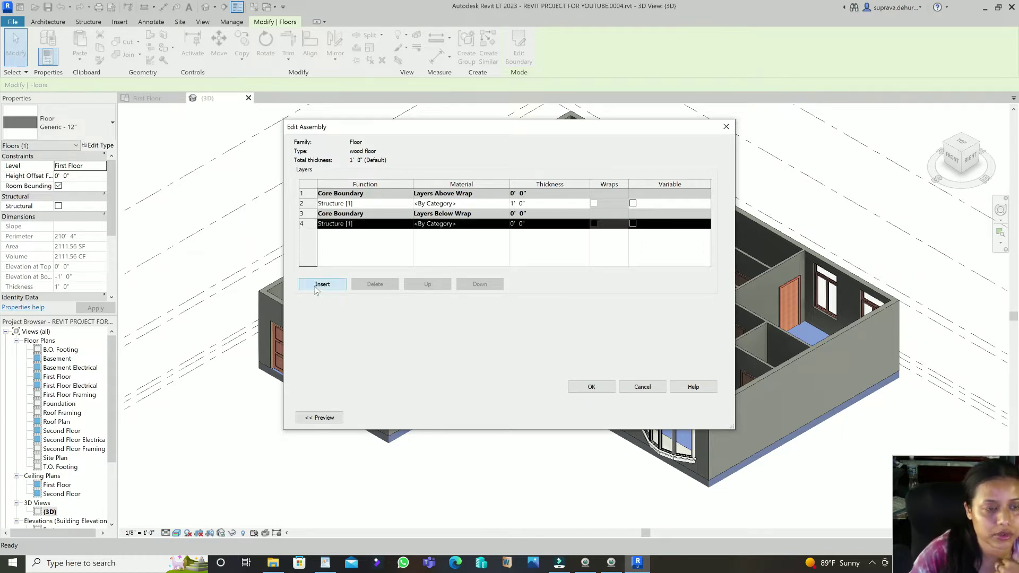
click(391, 203)
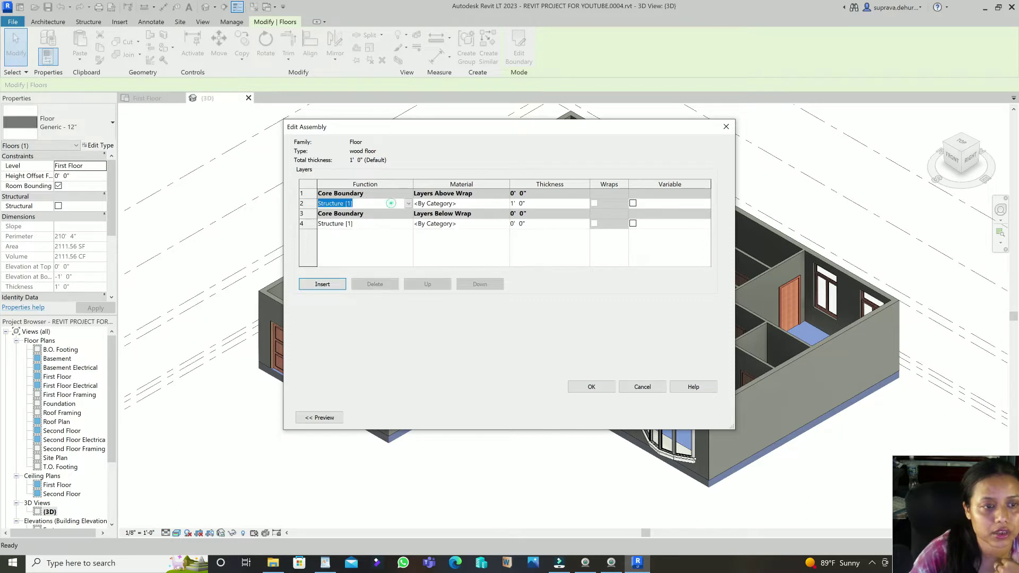
click(515, 215)
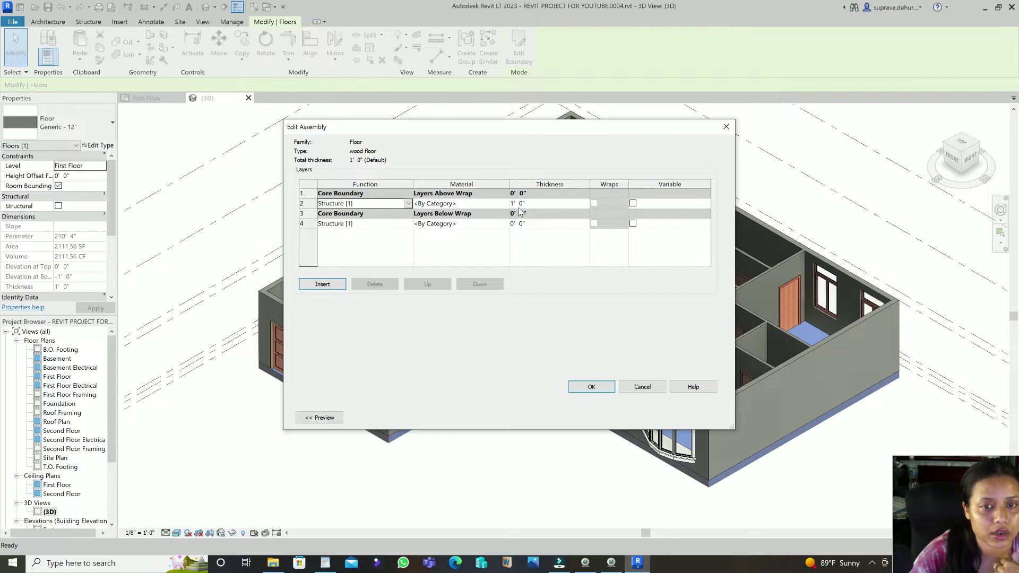
click(361, 204)
Search the materials for "wood" and assign Dark Wood to the structure layer between the core boundaries.
click(482, 203)
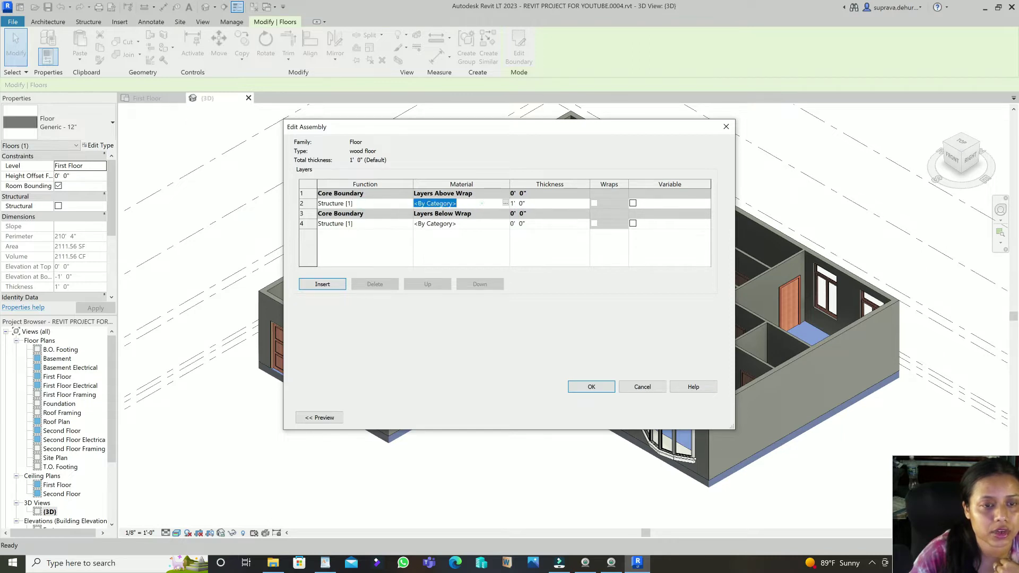
click(505, 204)
scroll(419, 215, down, 8)
scroll(402, 343, up, 10)
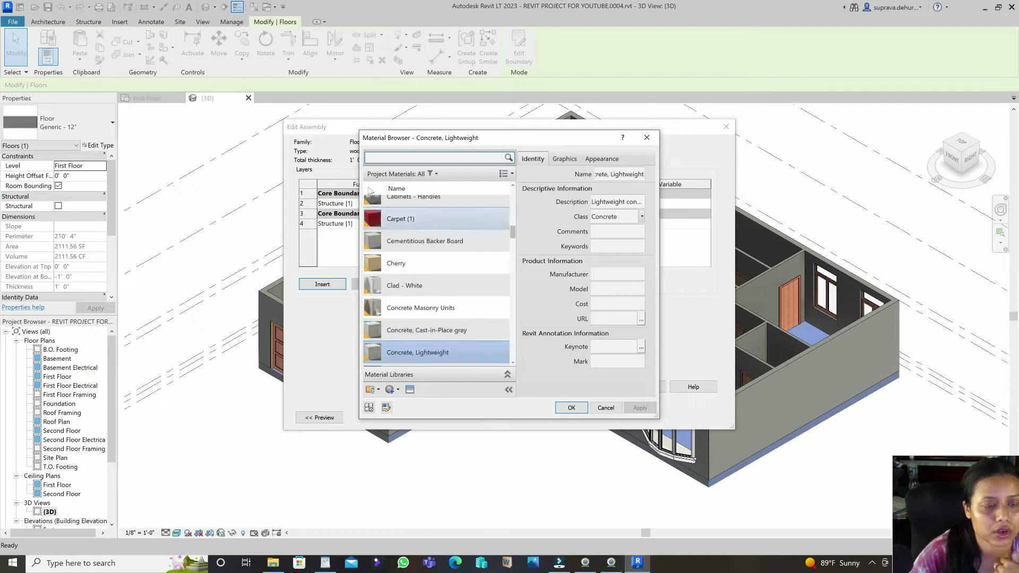
click(383, 157)
text(wood)
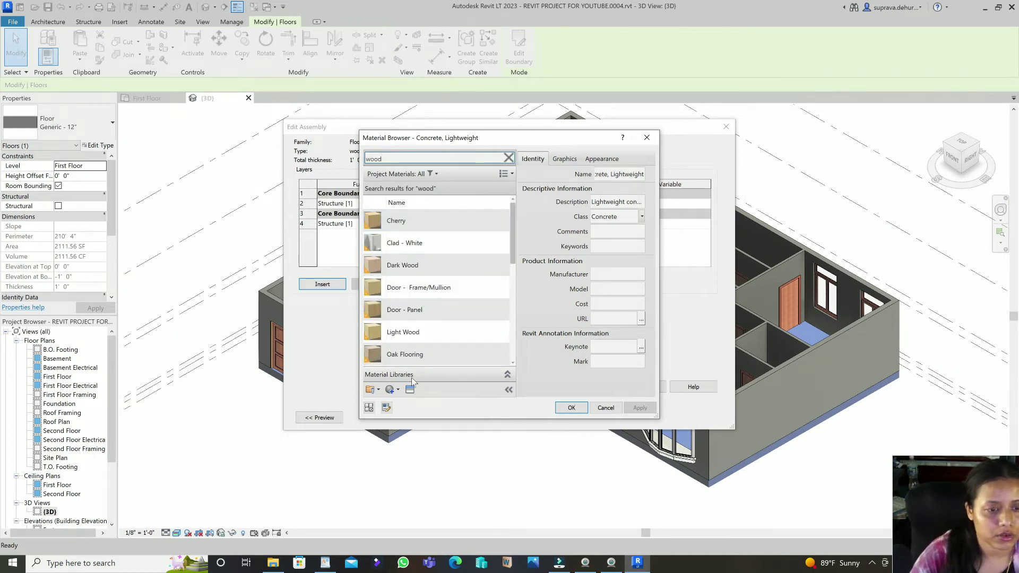
scroll(414, 363, down, 1)
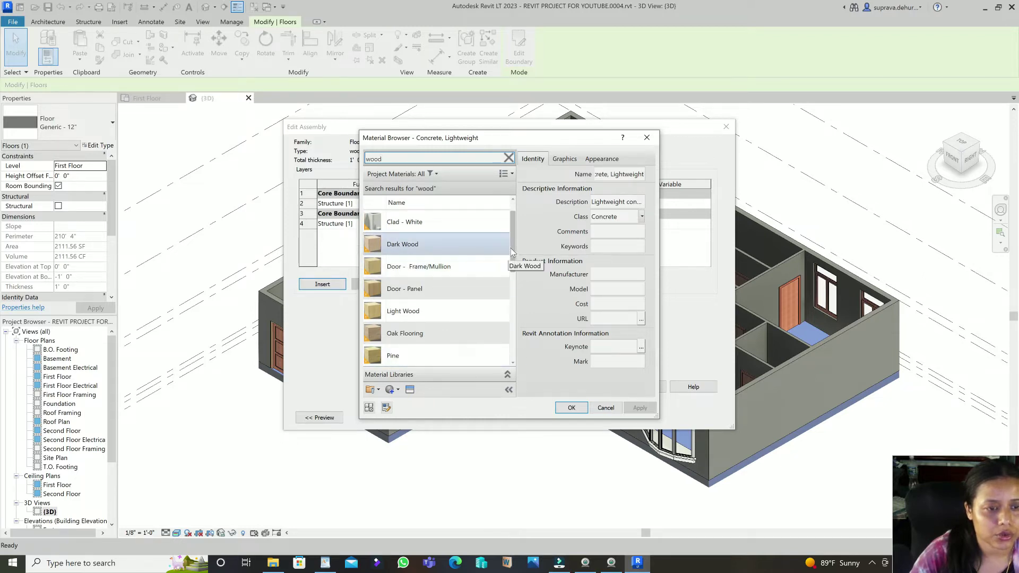
click(408, 245)
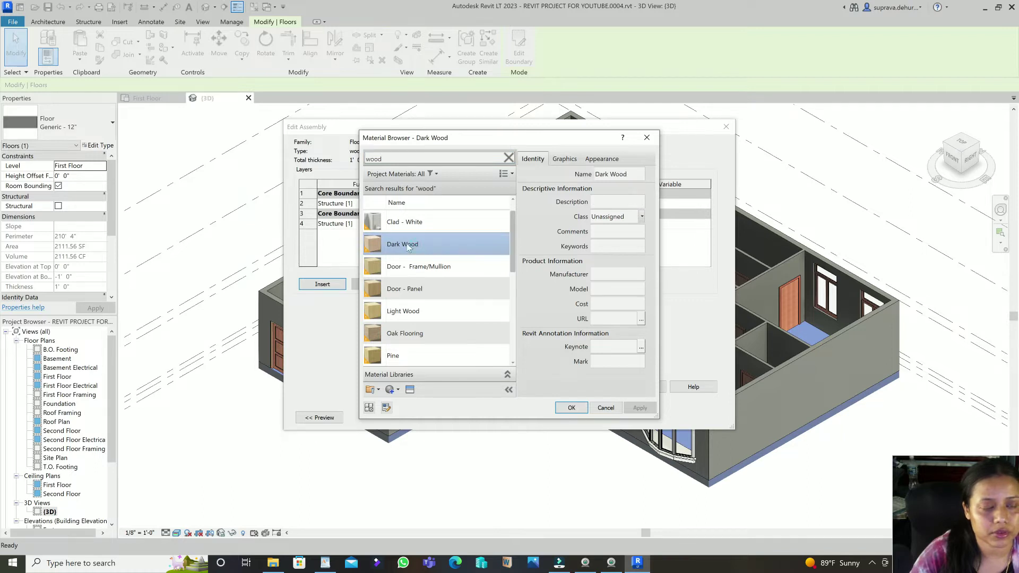
click(572, 408)
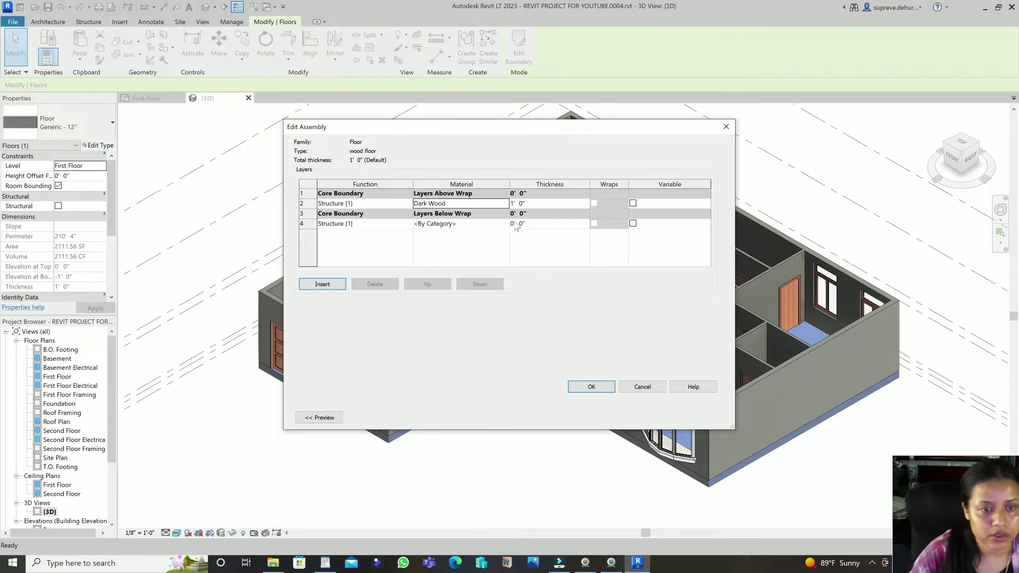
Set the Dark Wood layer's thickness to 0' 4" and the bottom structure layer's to 0' 8", then apply the type changes.
click(523, 205)
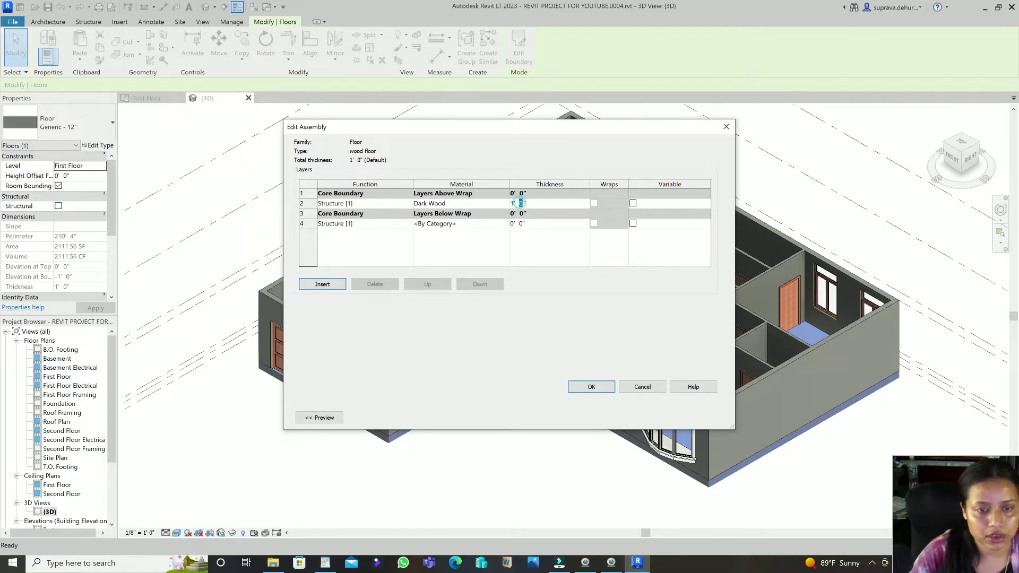
text(4)
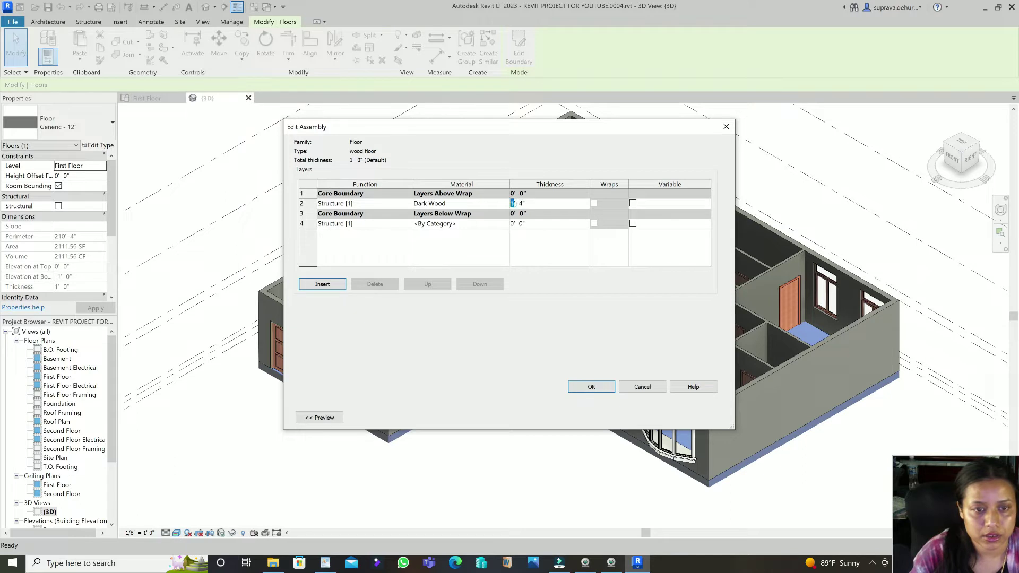
text(0)
click(522, 226)
text(8)
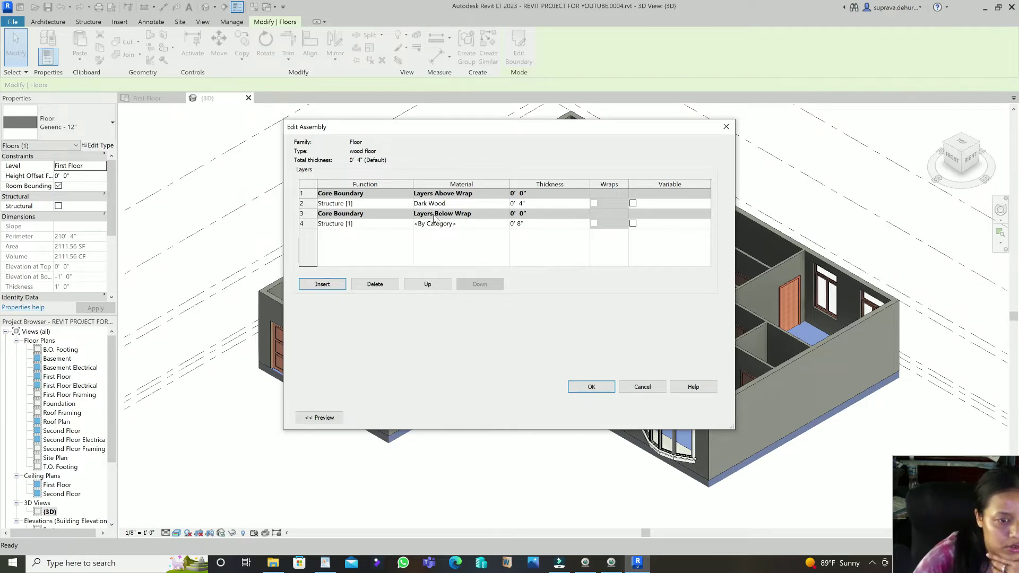
click(592, 387)
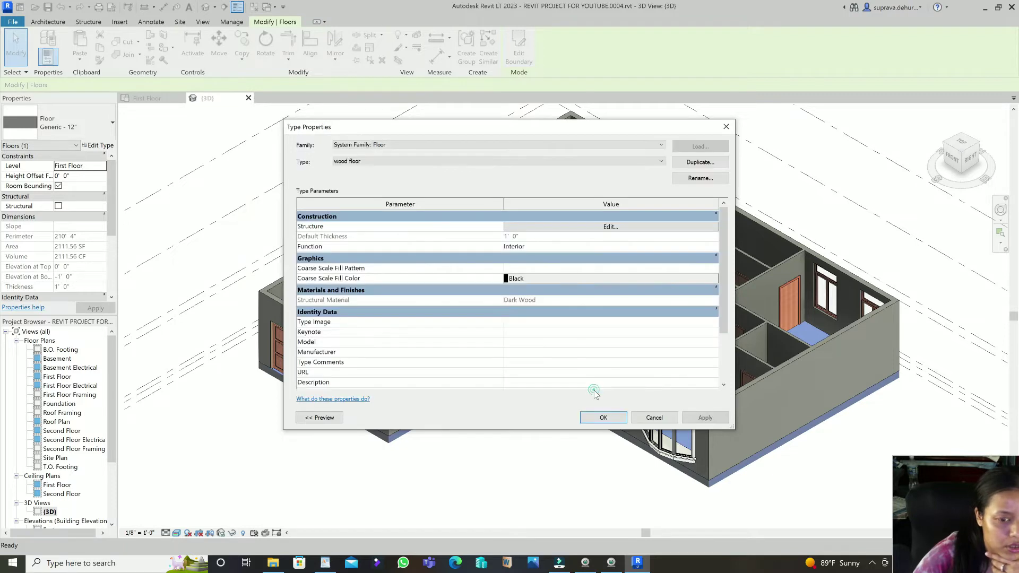
click(604, 418)
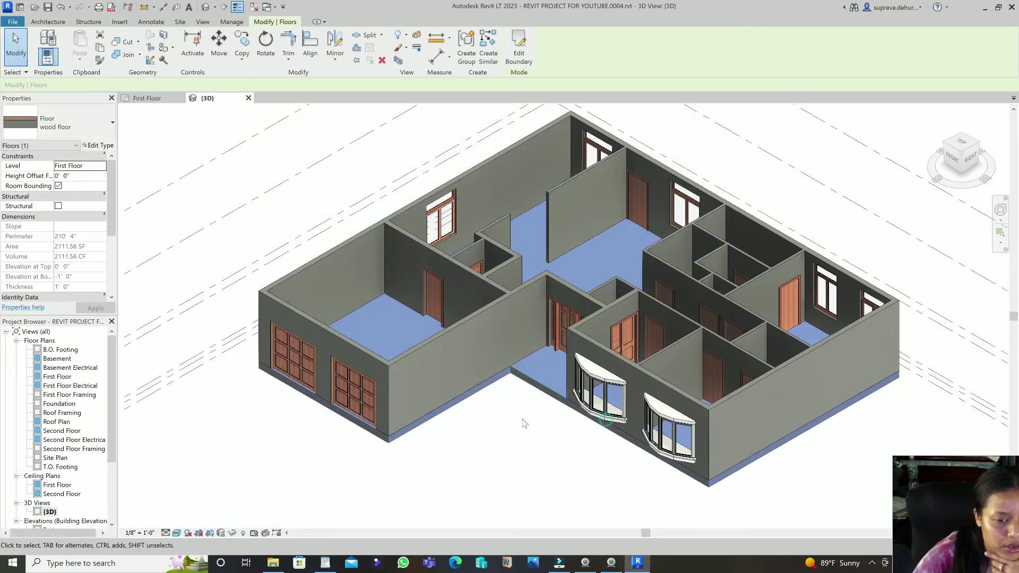
Deselect the floor and examine its wood finish up close in the 3D model.
click(16, 45)
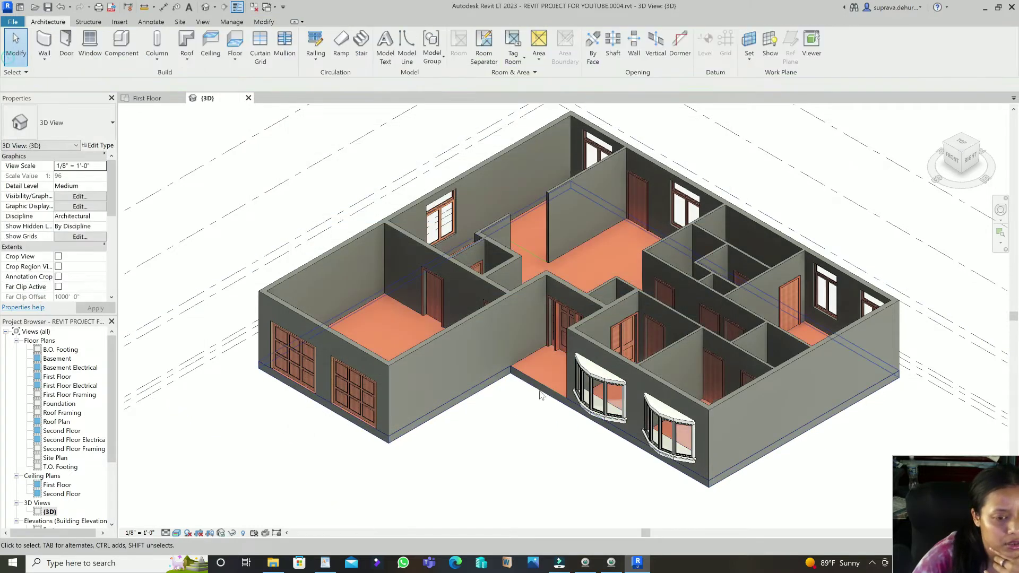
scroll(560, 377, up, 3)
scroll(561, 377, down, 5)
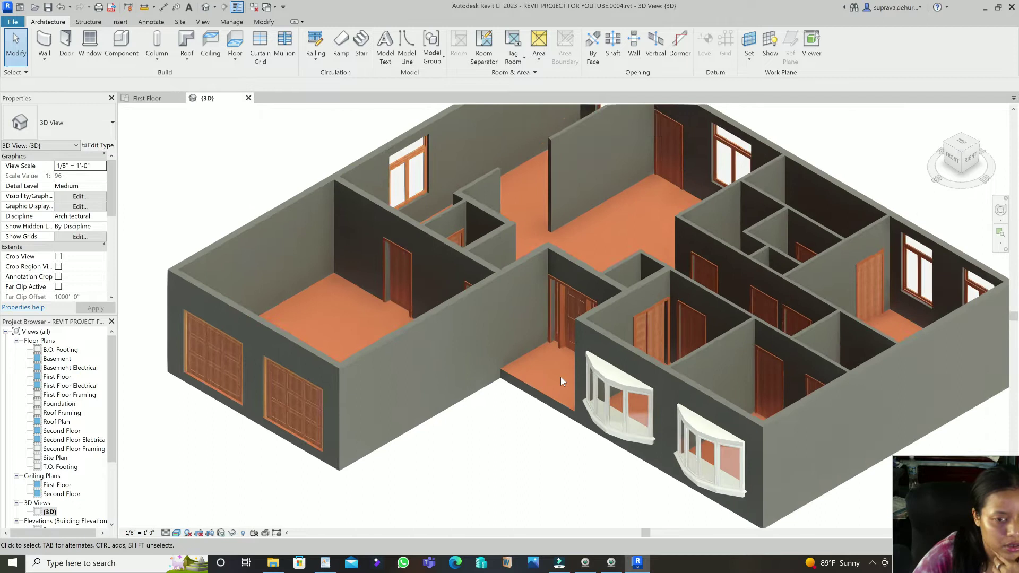
scroll(560, 377, up, 4)
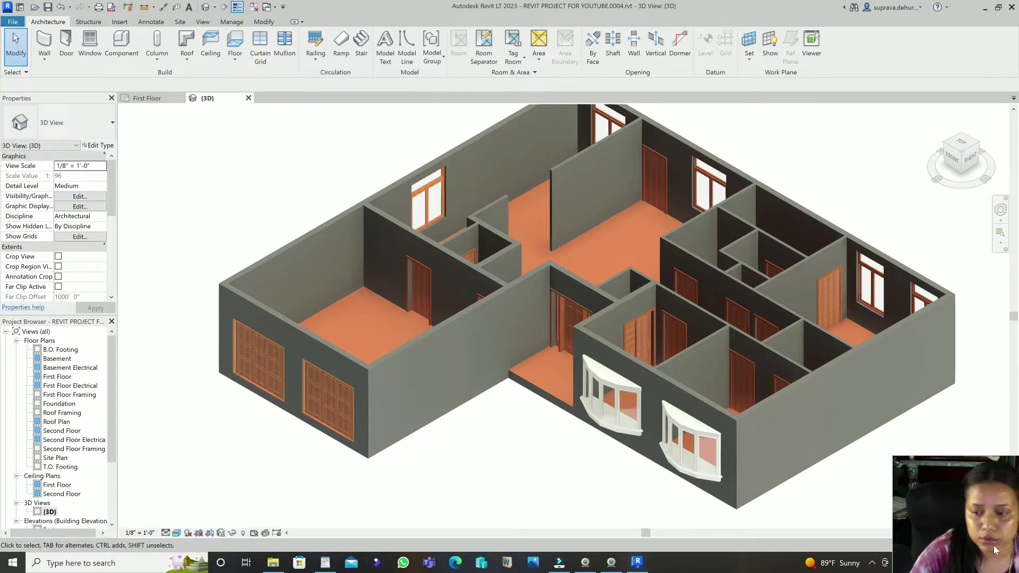
click(104, 148)
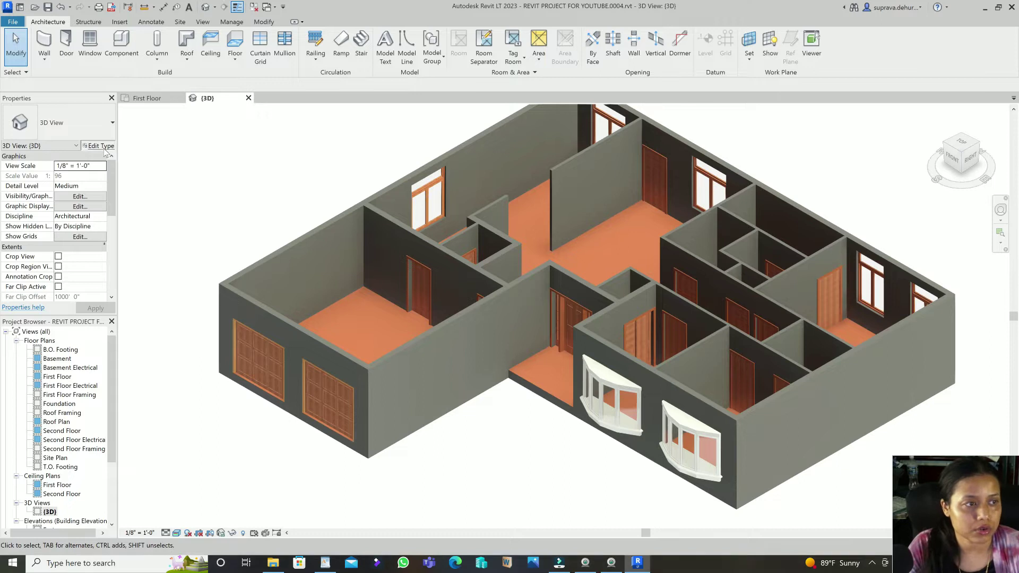
click(700, 162)
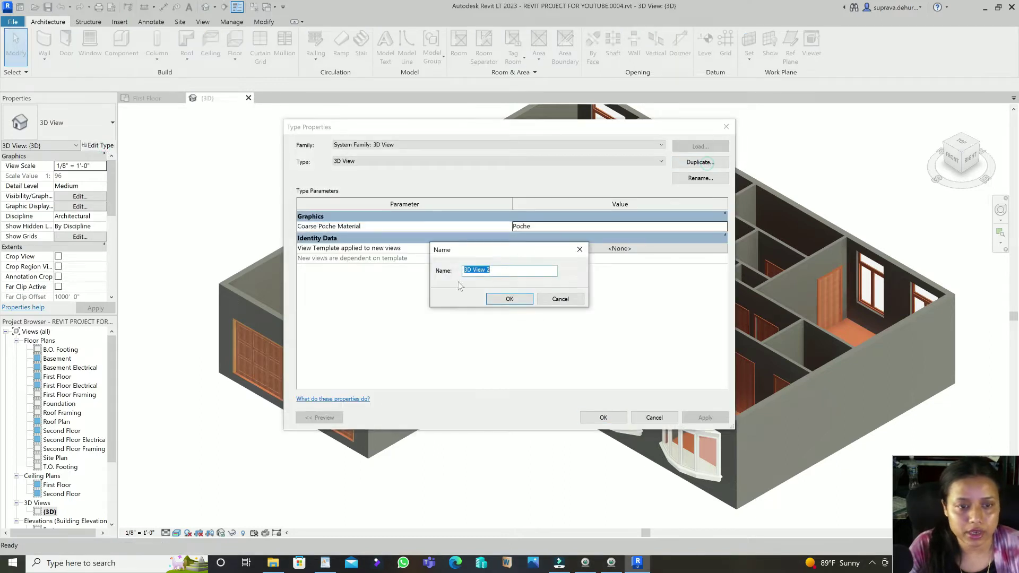
text(cond)
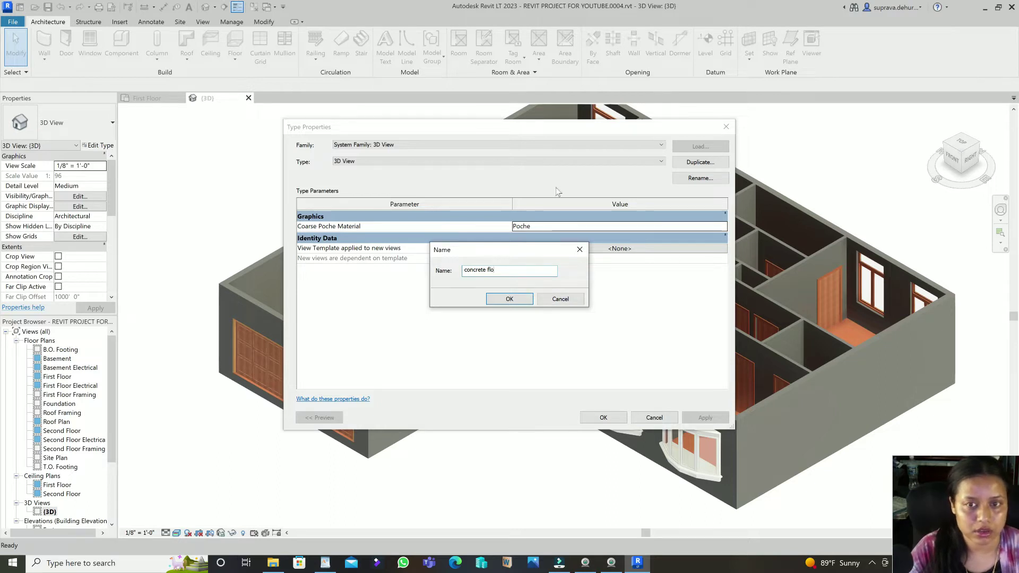
text(or)
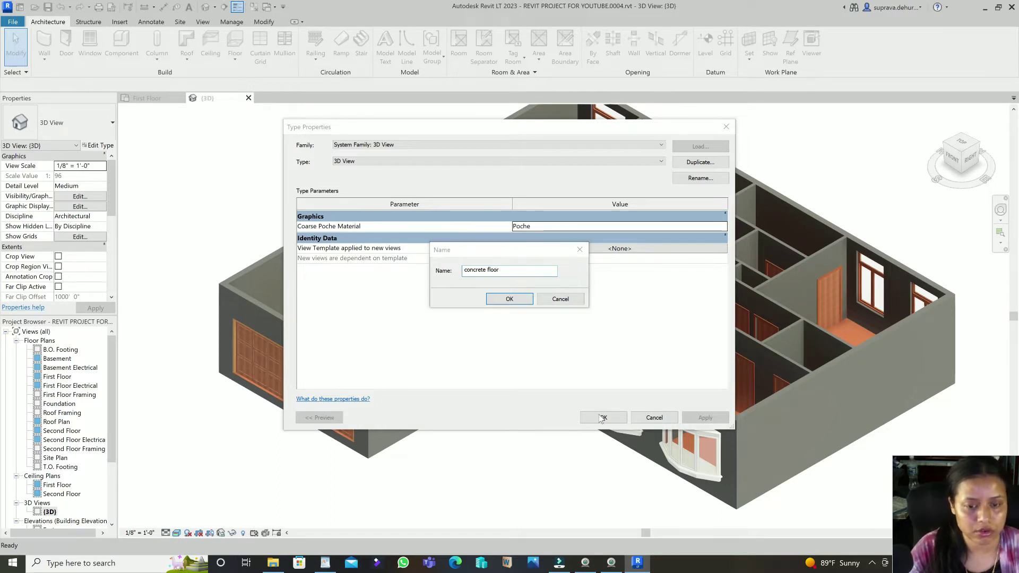
click(510, 300)
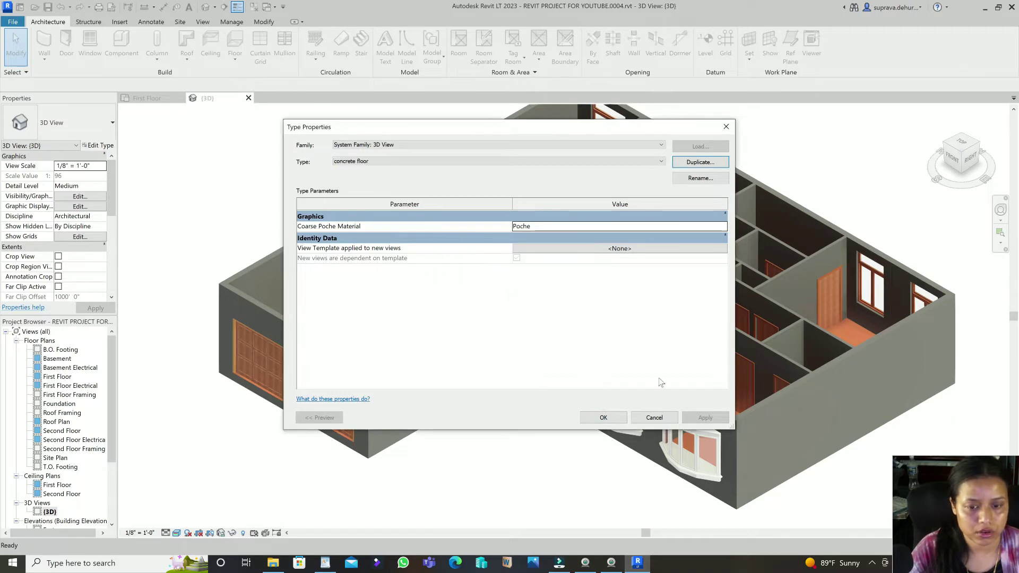
click(650, 419)
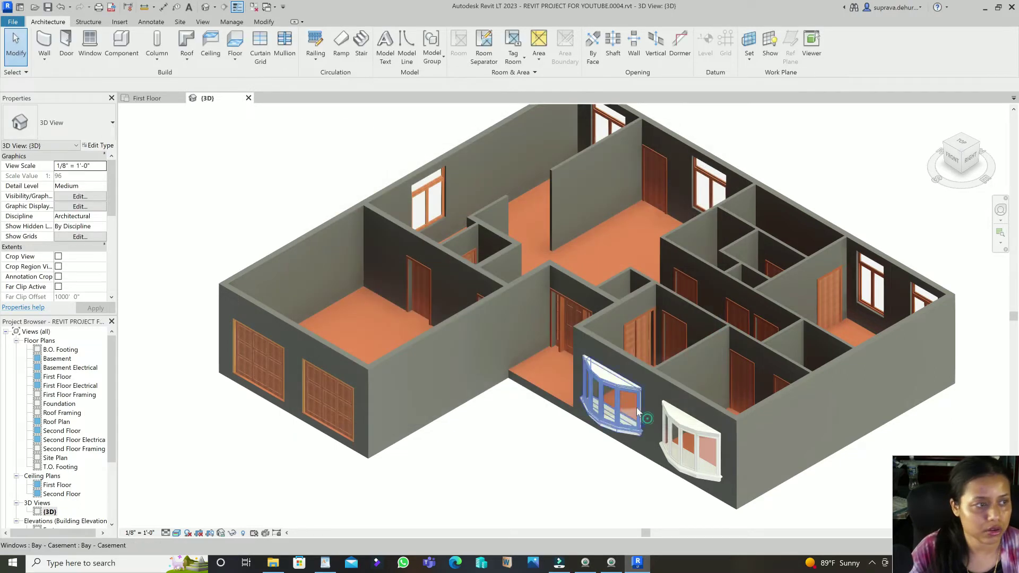
Select the floor slab in the 3D model and try to duplicate its wood floor type under the name "concrete".
click(534, 386)
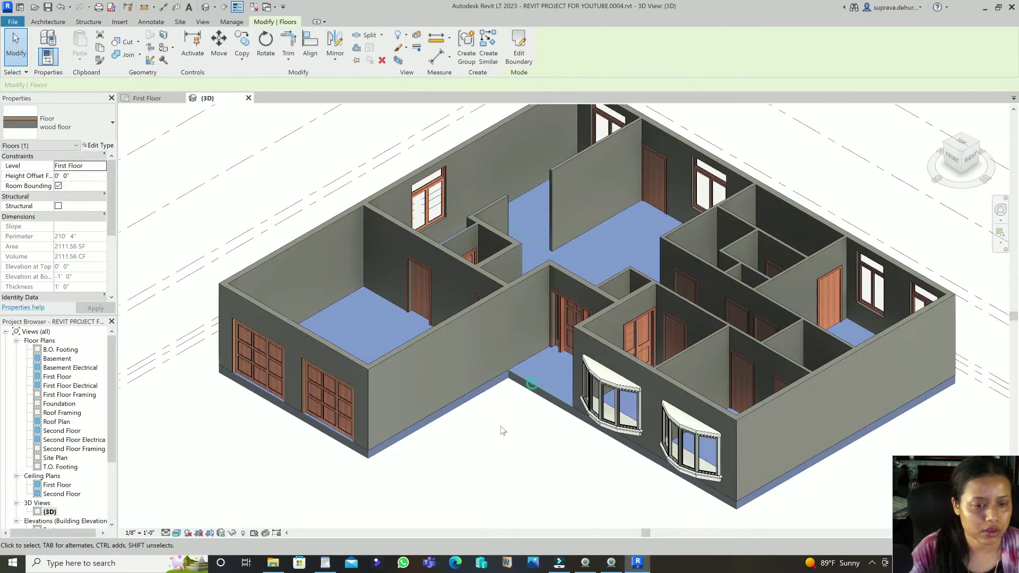
click(98, 145)
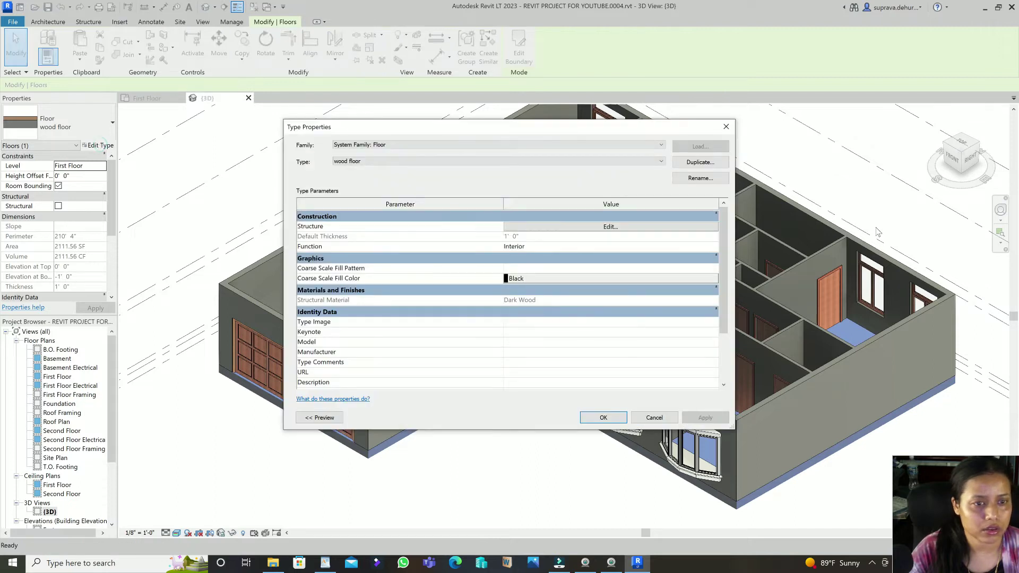
click(699, 162)
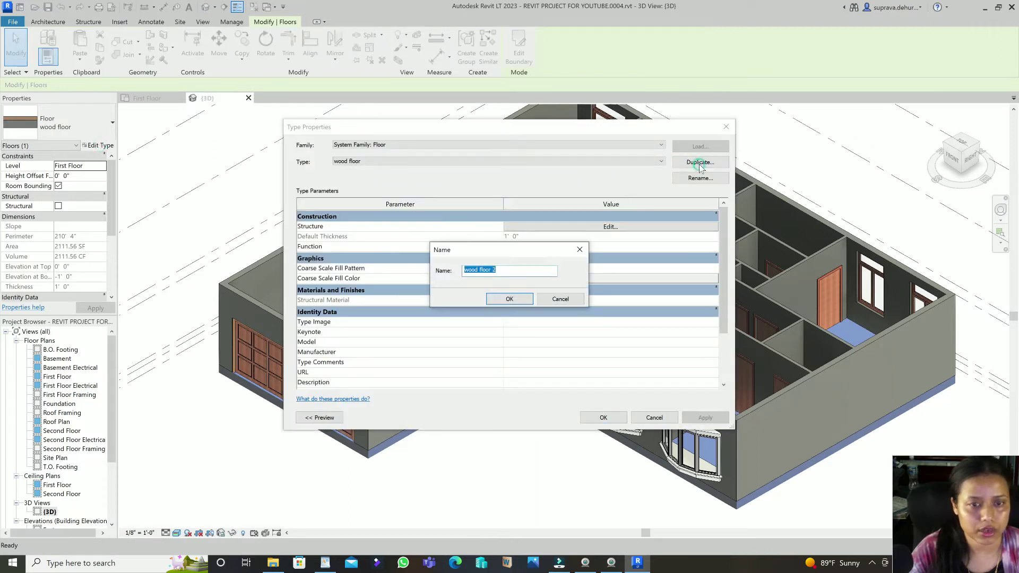
text(concrete)
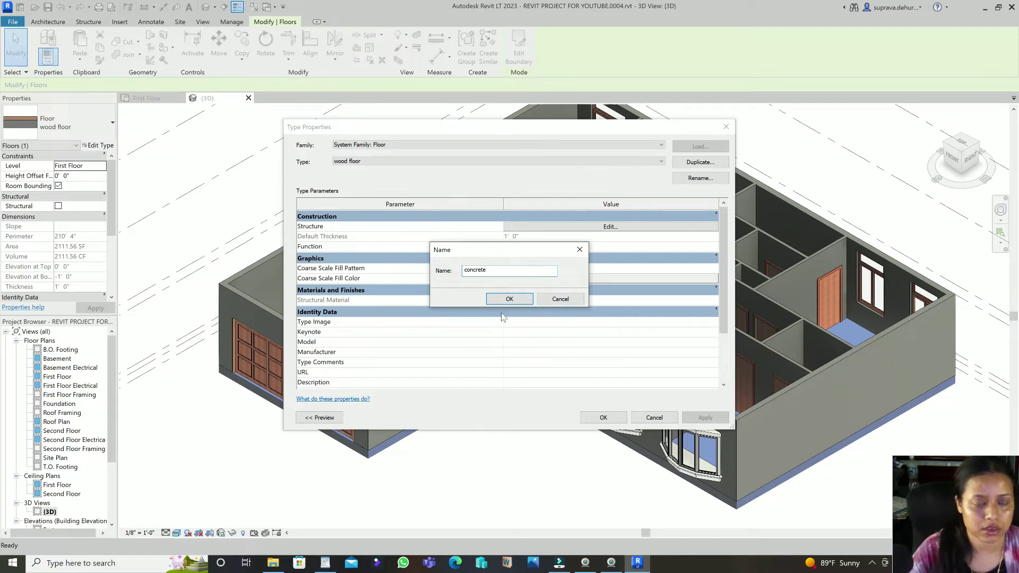
click(519, 301)
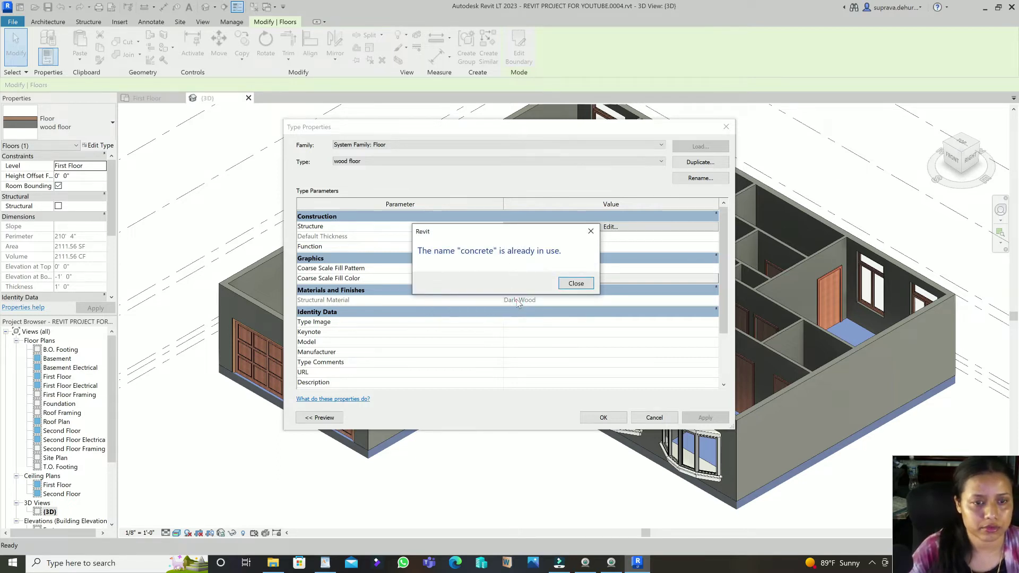
click(575, 283)
Duplicate the wood floor type under the name "concrete floor".
click(689, 163)
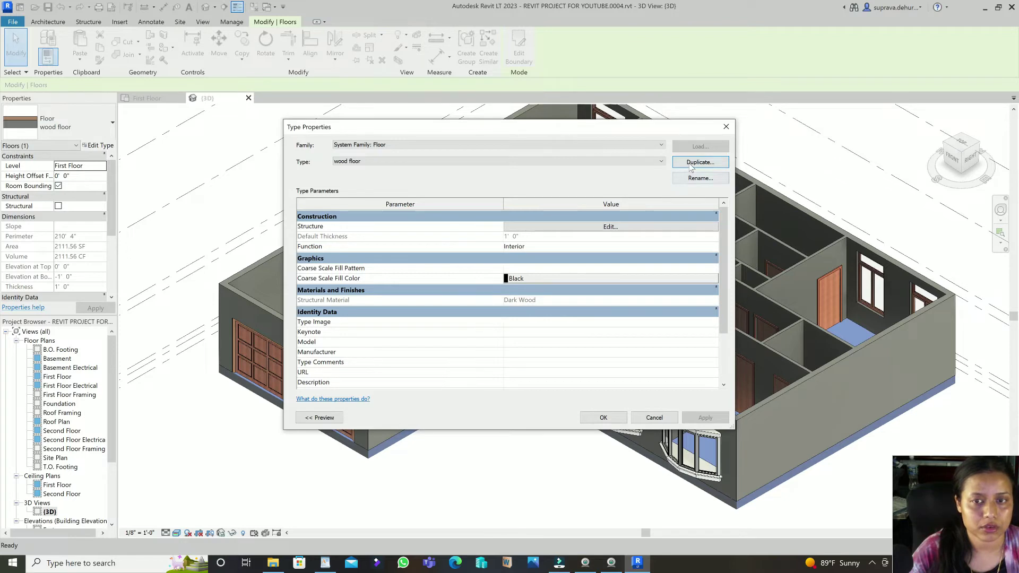
double_click(471, 270)
text(confloor 2)
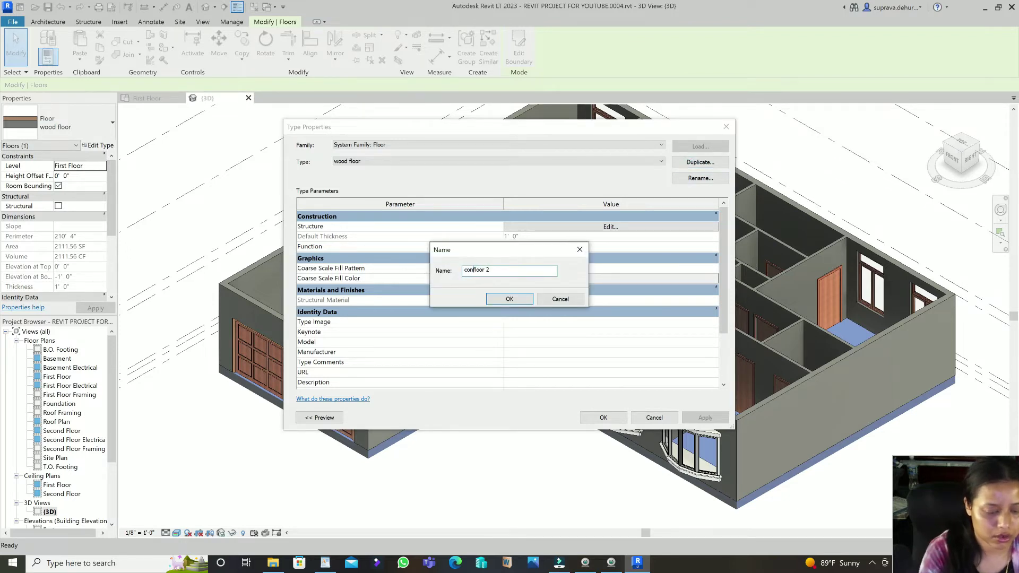
text(ncrete)
click(512, 270)
key(BackSpace)
key(BackSpace)
click(508, 299)
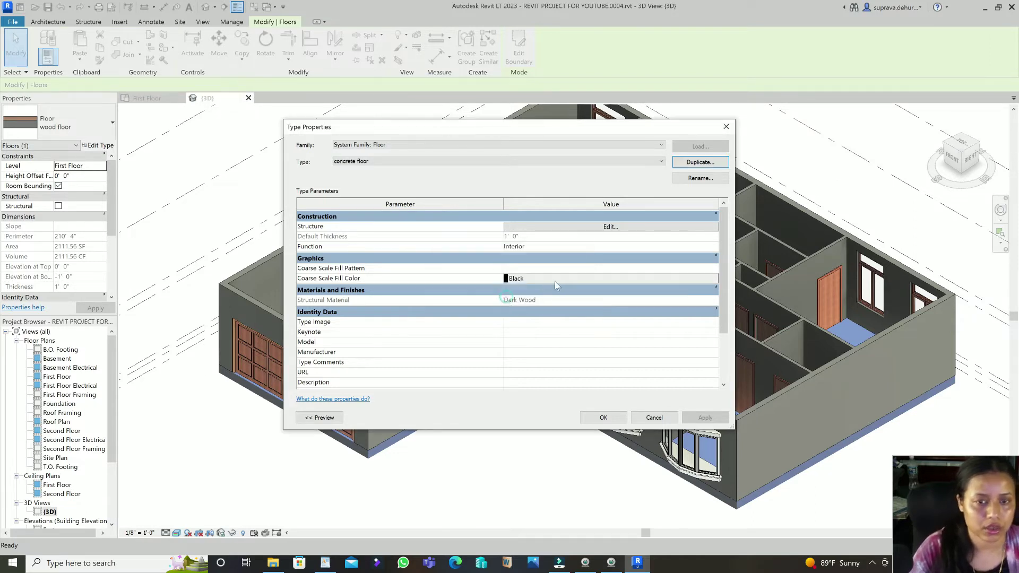
Insert a layer in the concrete floor's structure, then search materials for "concrete" and assign Concrete, Lightweight to the layer between the core boundaries.
click(586, 228)
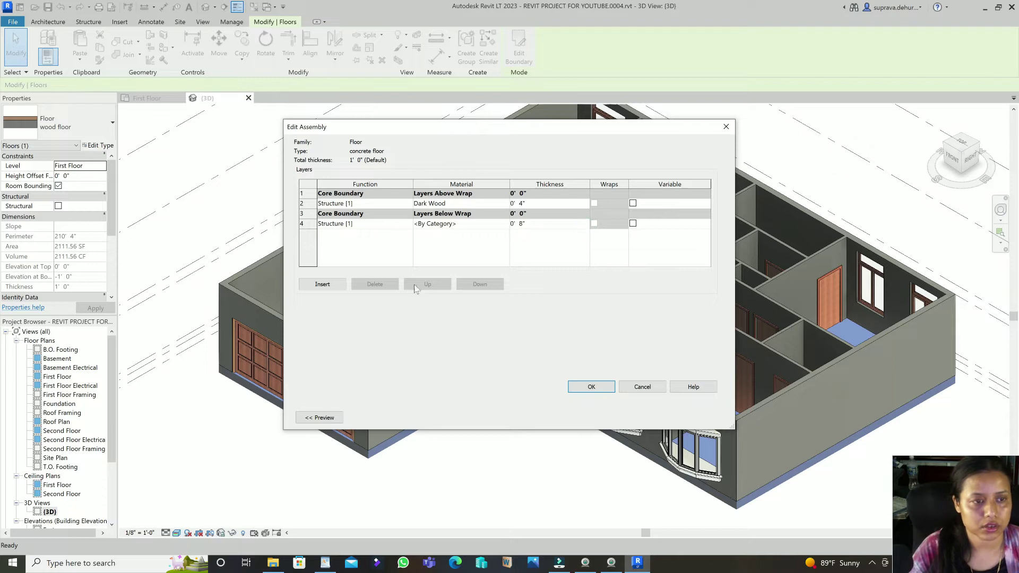
click(319, 284)
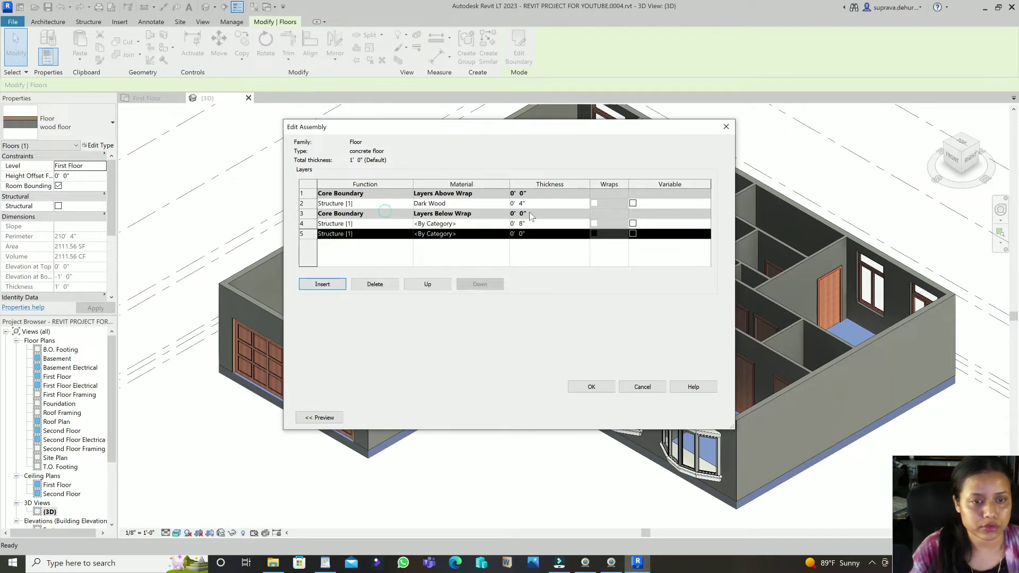
click(497, 204)
click(505, 203)
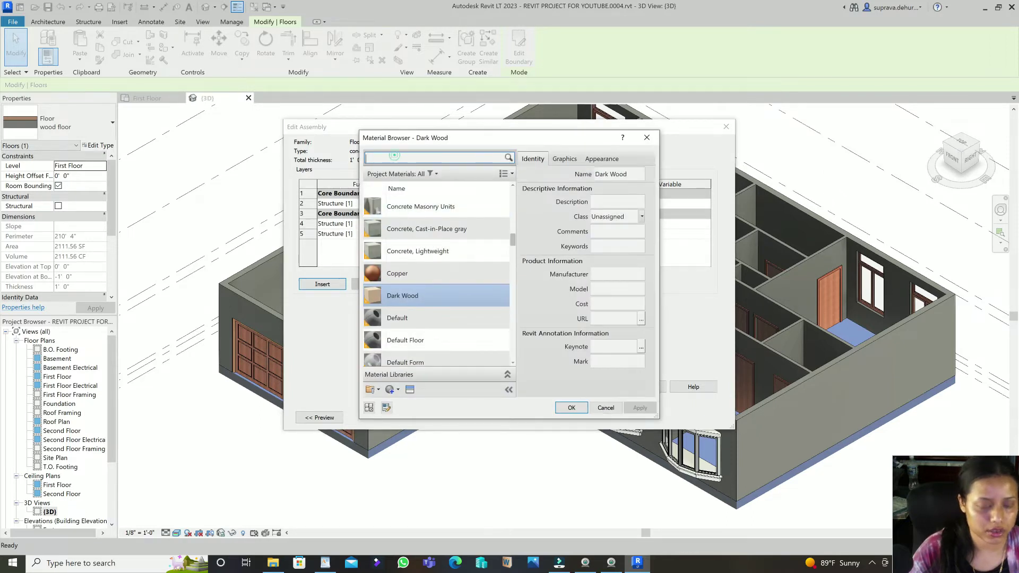
text(con)
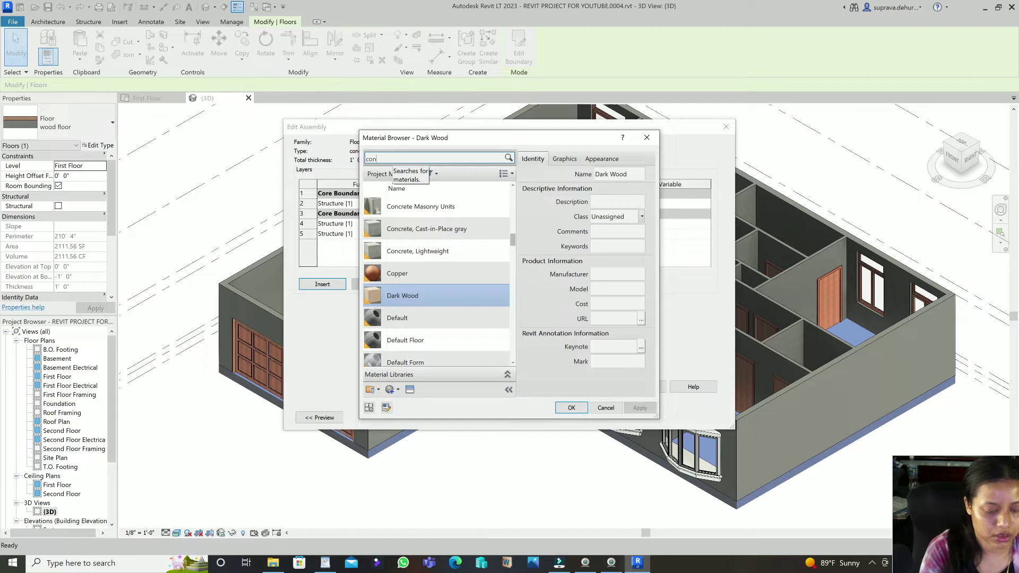
text(crete)
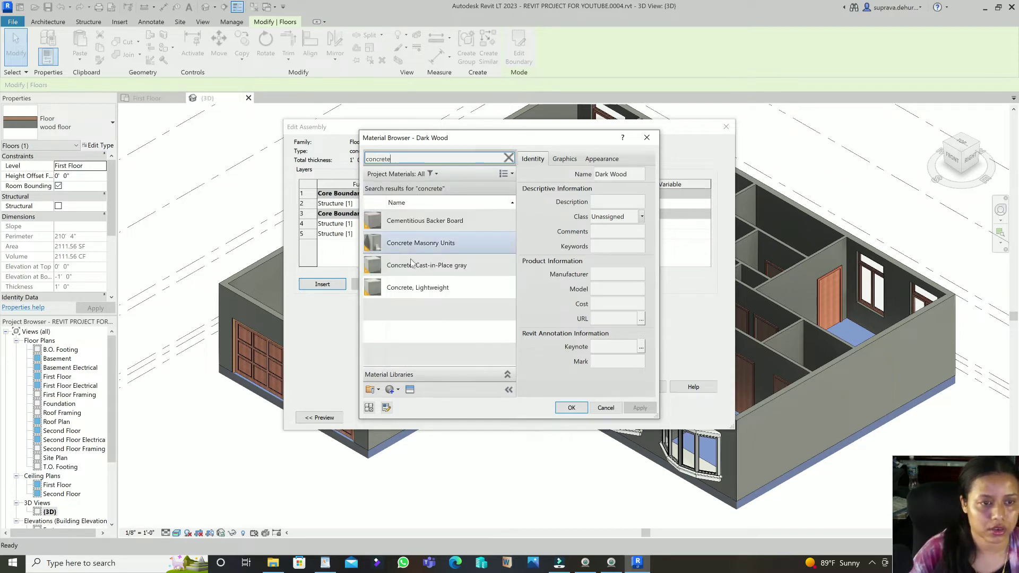
click(424, 288)
click(571, 408)
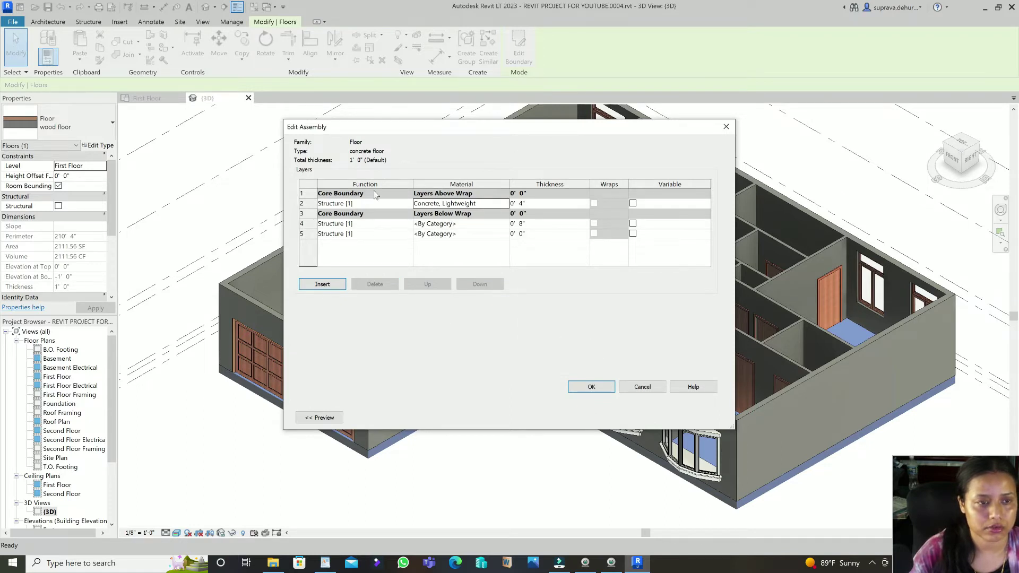
Delete the extra bottom Structure [1] layer without thickness and apply the concrete floor type to the slab.
click(591, 387)
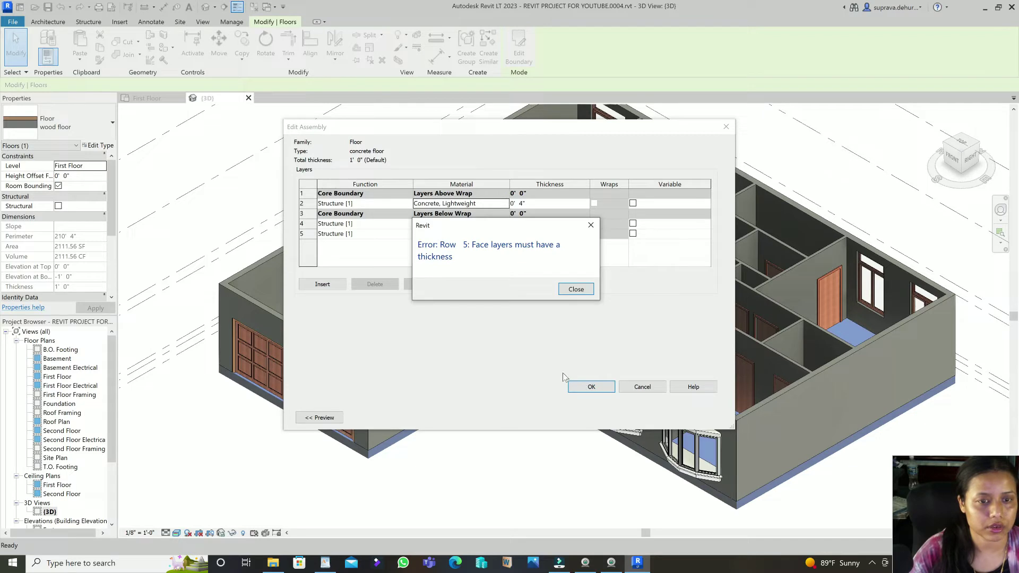
click(576, 290)
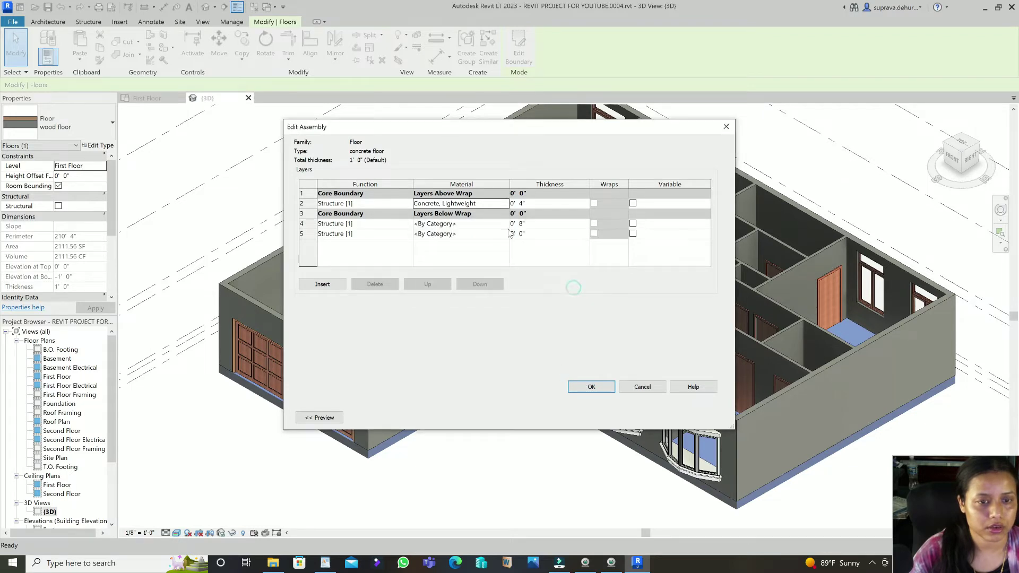
click(371, 235)
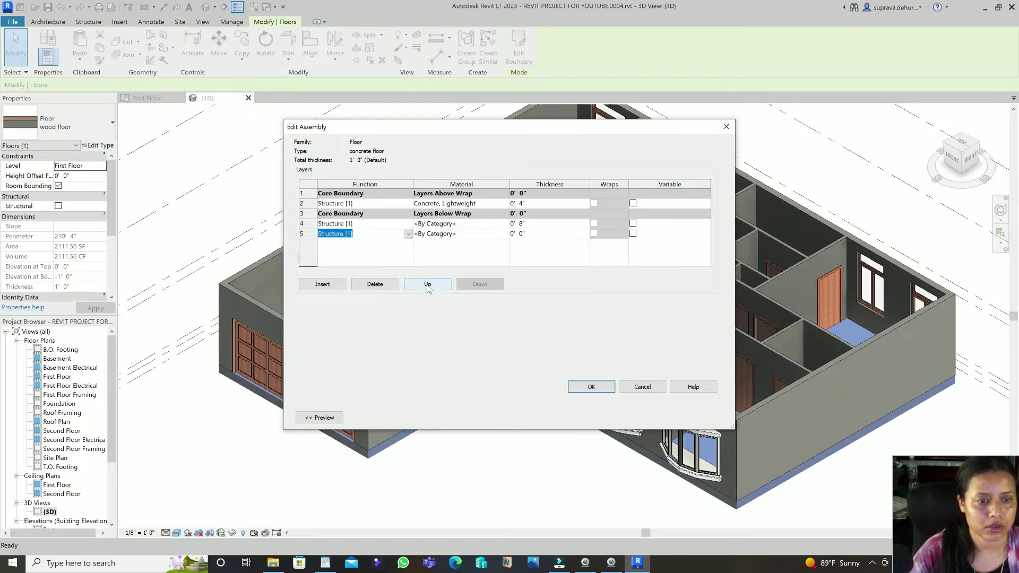
click(375, 284)
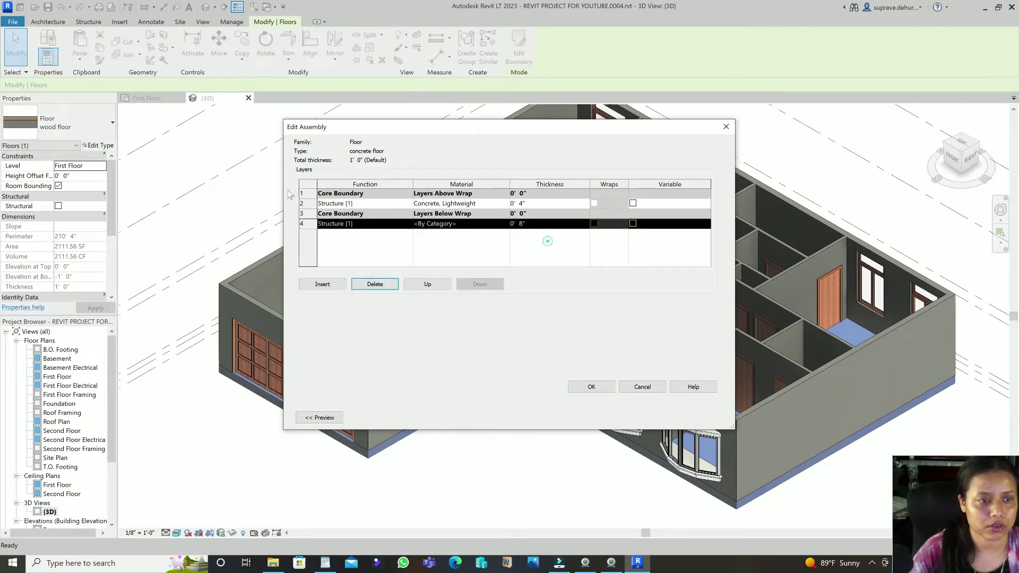
click(589, 387)
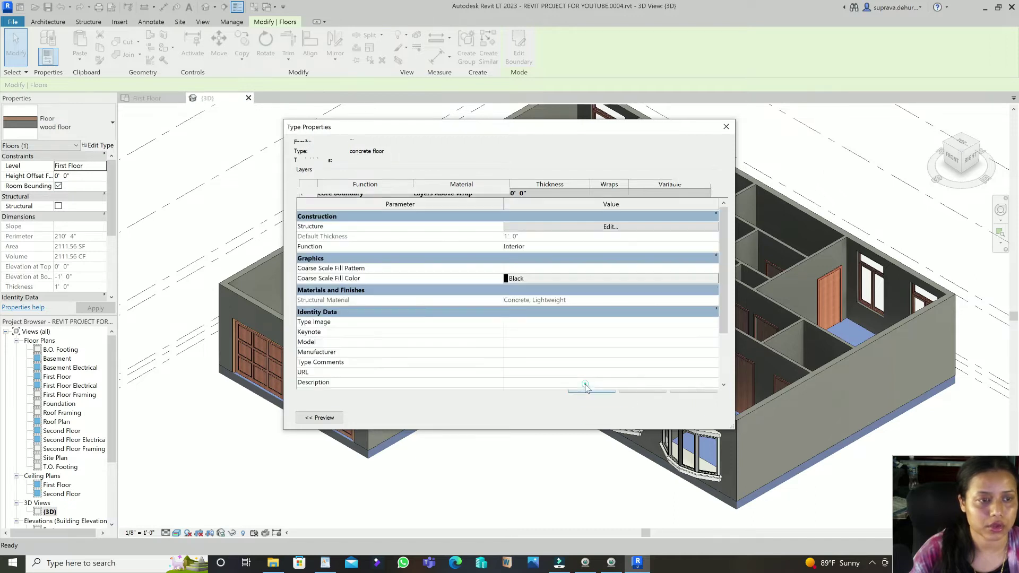
click(609, 420)
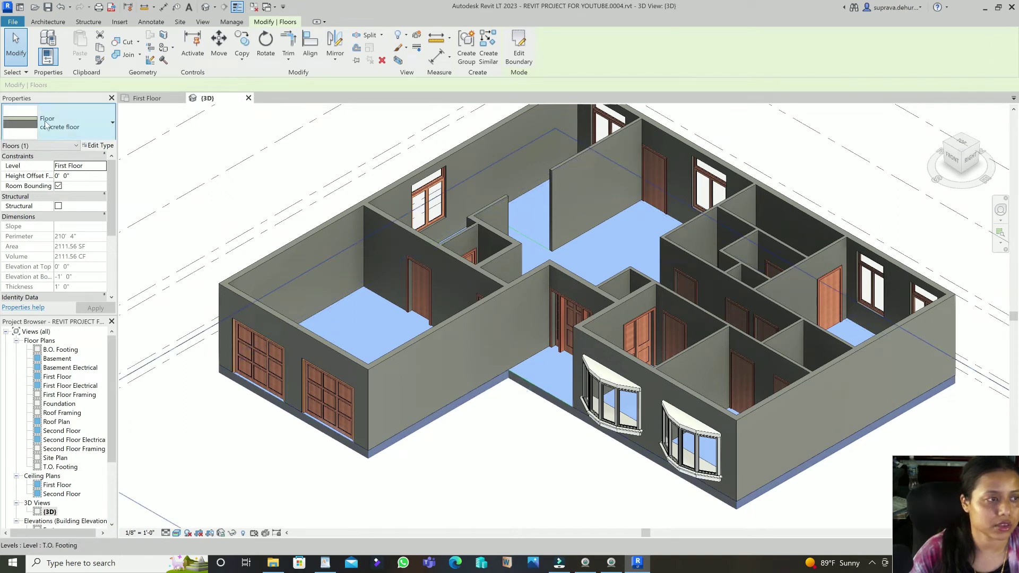
Choose concrete floor as the slab's type and deselect the slab to view its finish in the 3D model.
click(74, 133)
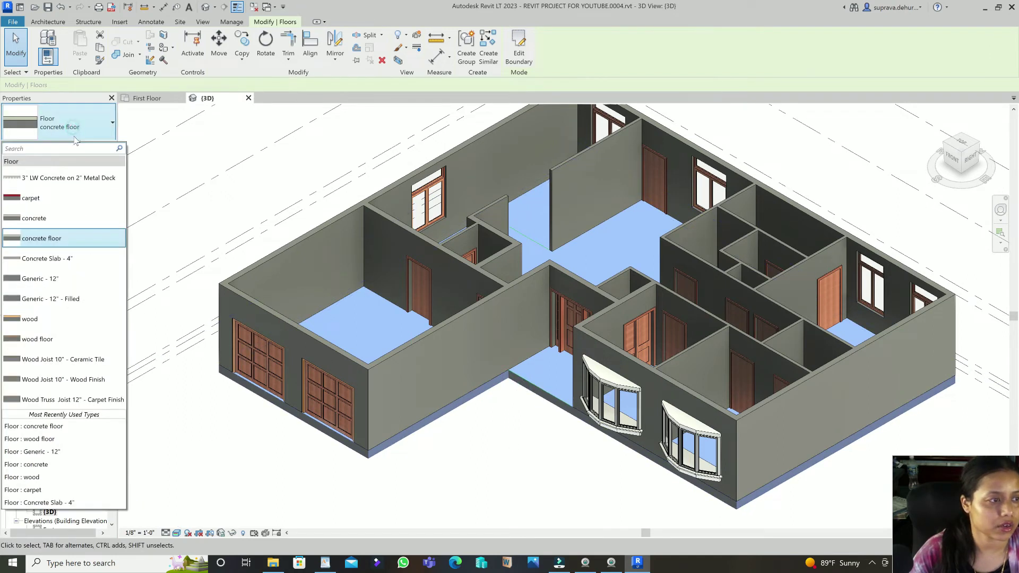
click(56, 238)
click(176, 533)
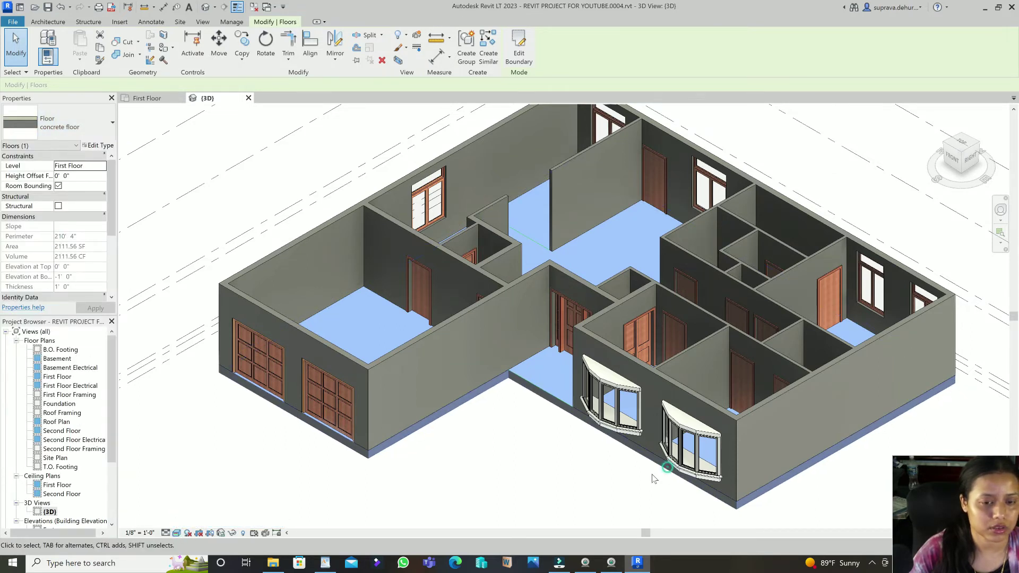
click(630, 489)
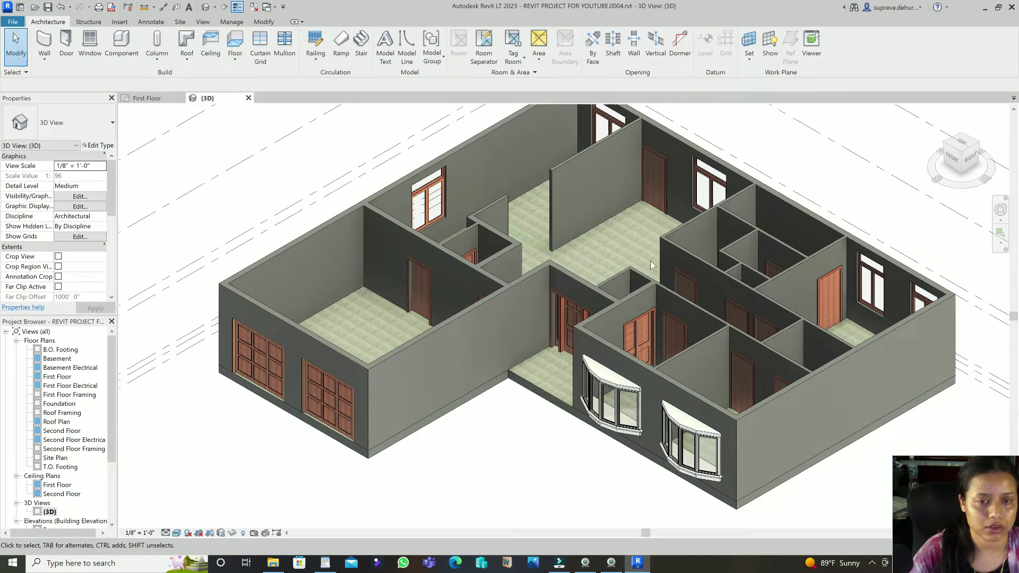
Select the floor slab, duplicate its concrete floor type as "carpet floor", and open the new type's layer structure.
click(96, 145)
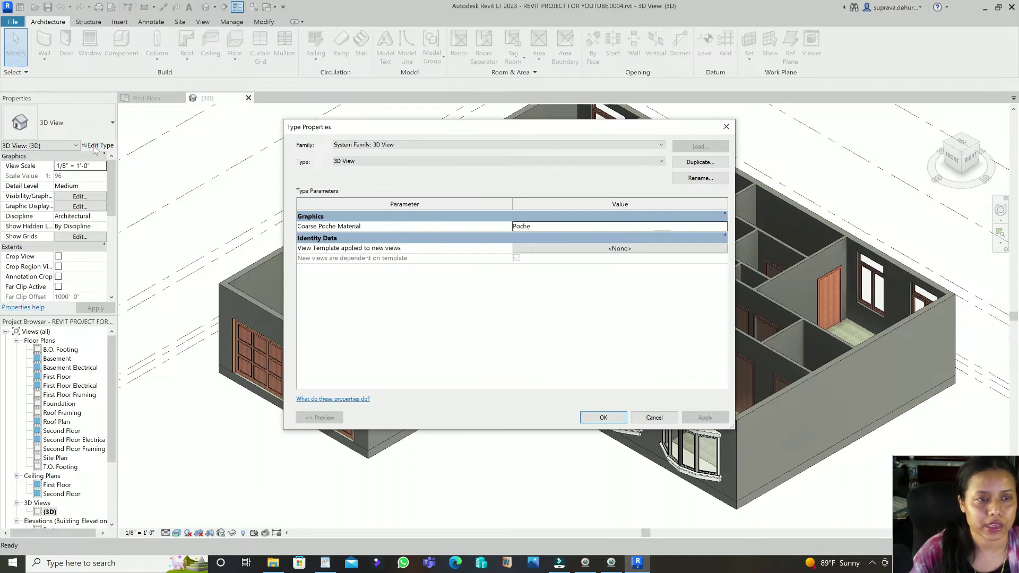
click(725, 127)
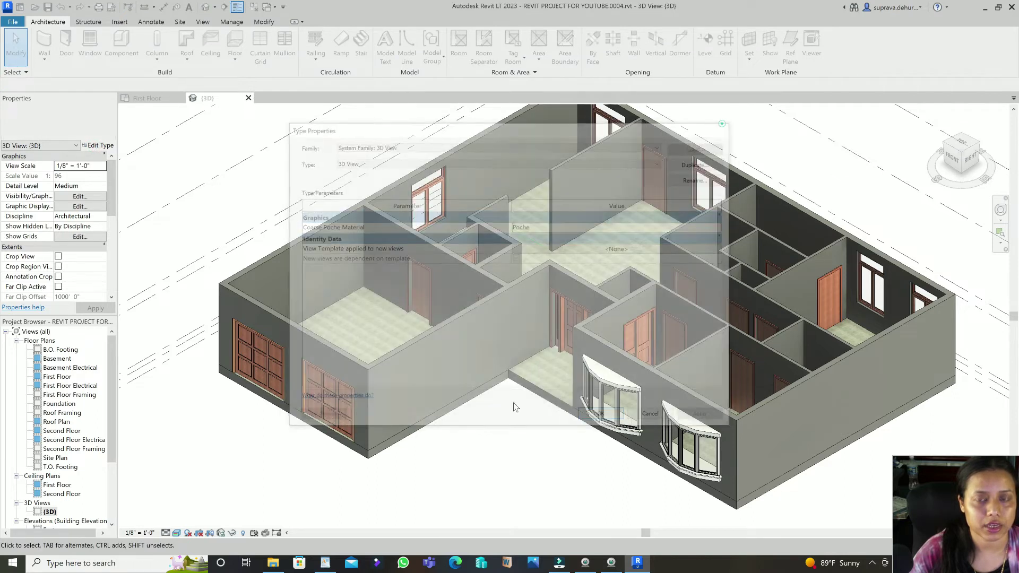
click(547, 399)
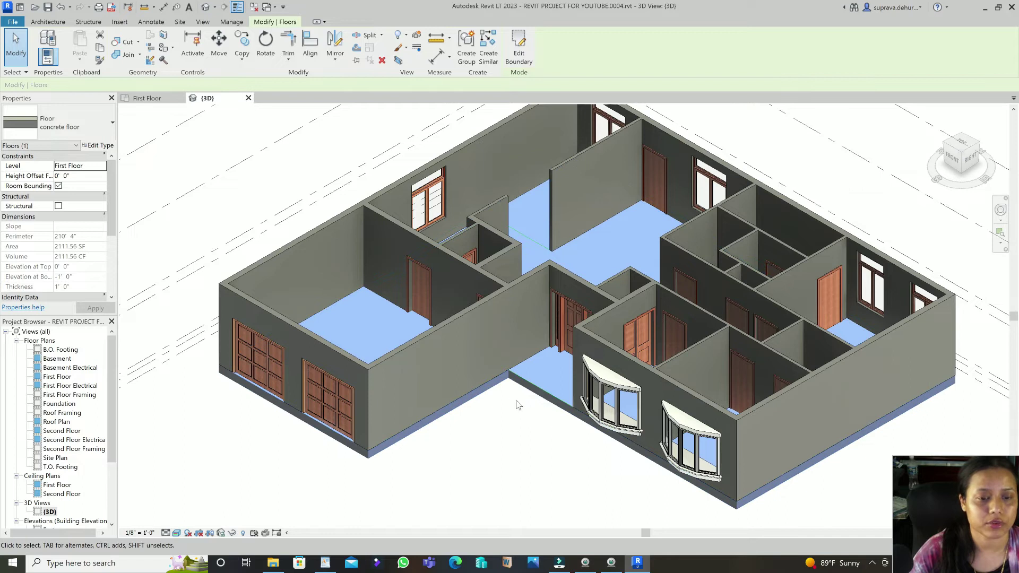
click(98, 145)
click(685, 163)
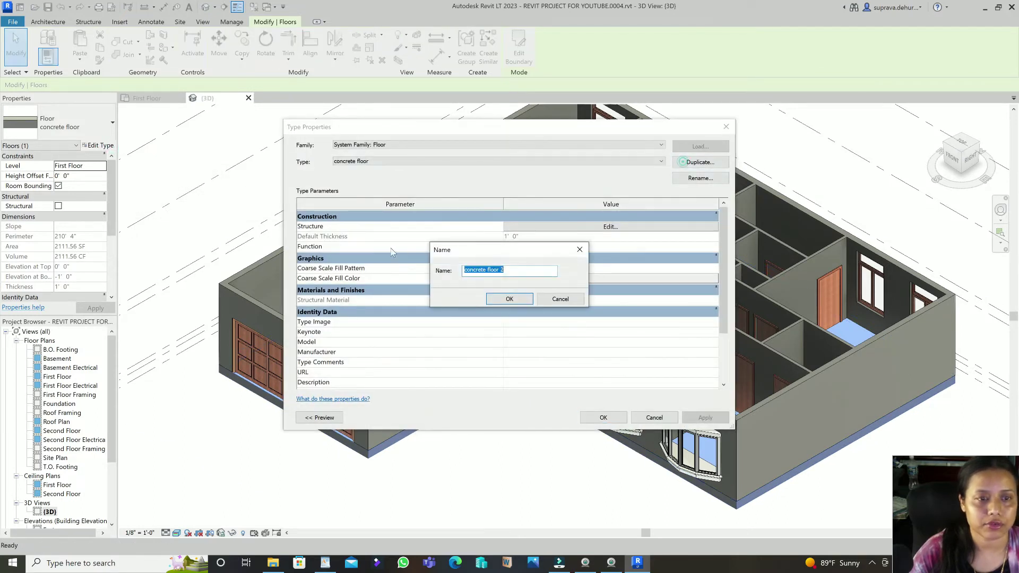
text(carp)
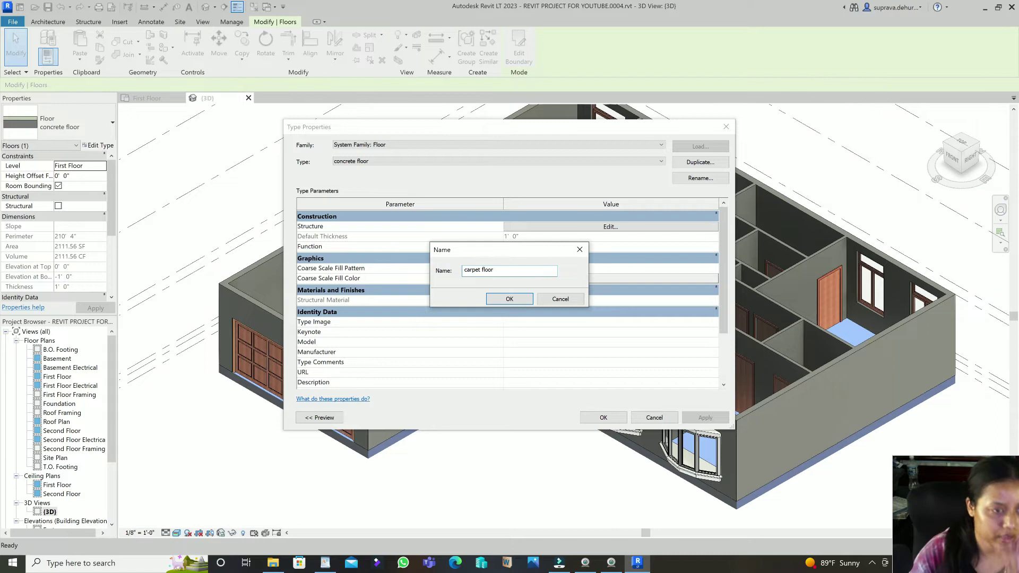
click(510, 300)
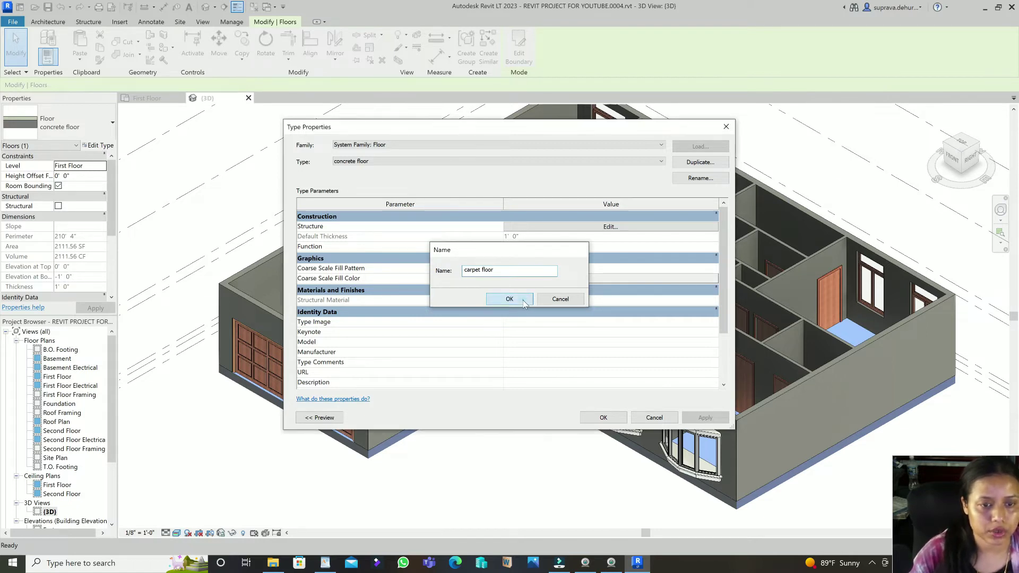
click(600, 228)
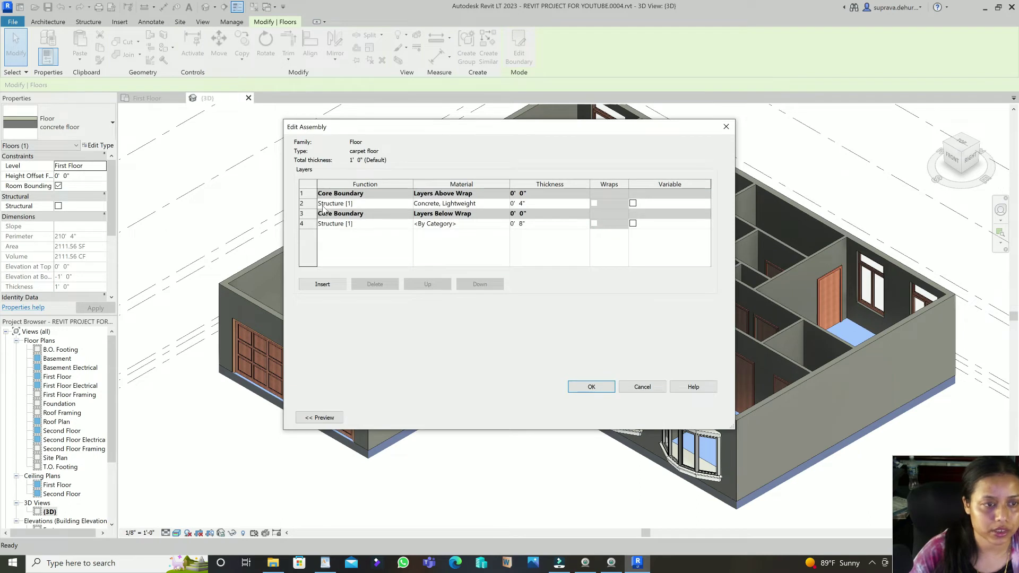
Search materials for "carpet" and assign Carpet (1) to the carpet floor's Structure layer between the core boundaries.
click(489, 205)
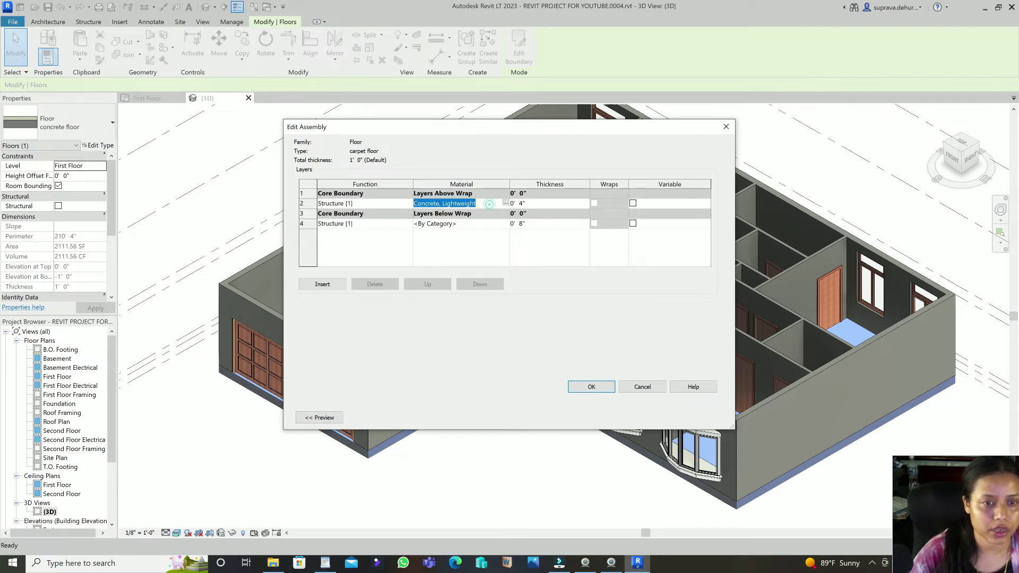
click(505, 206)
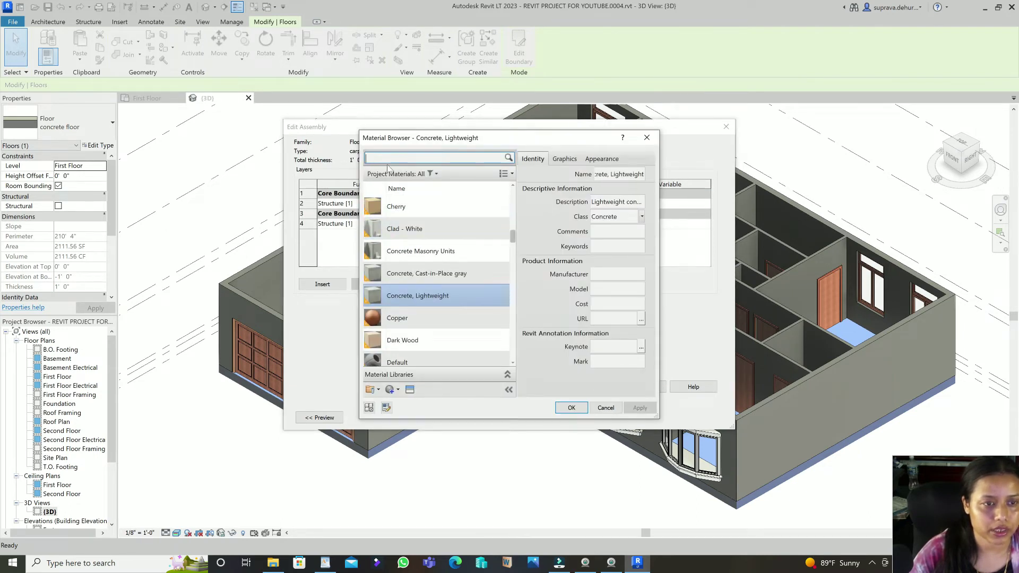
text(carpet)
click(437, 224)
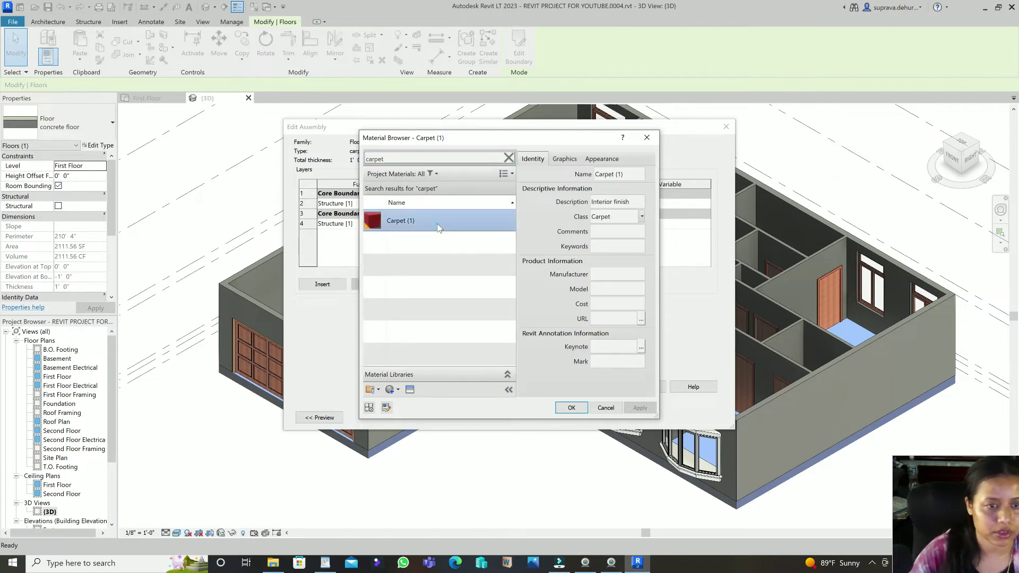
click(572, 408)
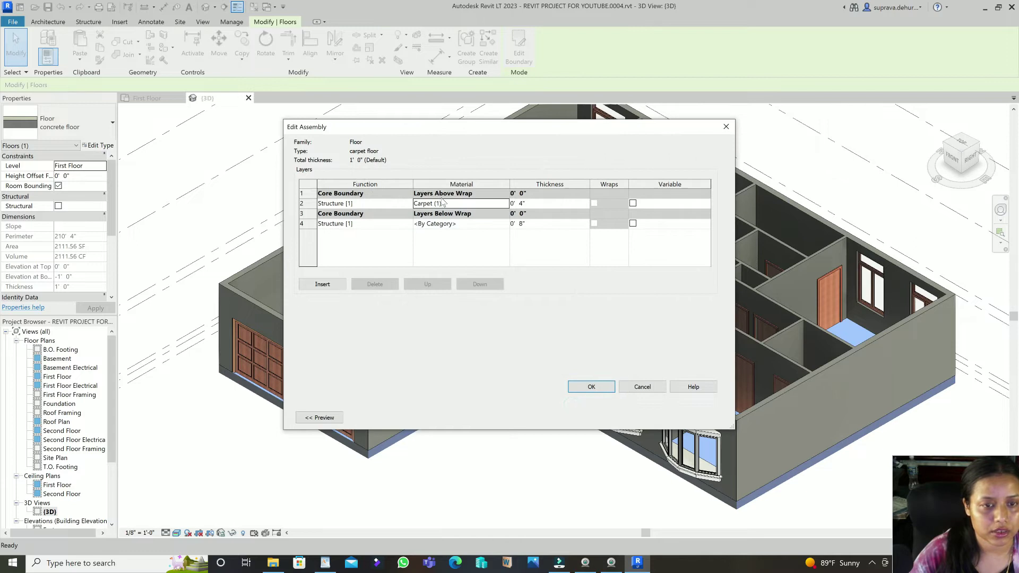
Apply the carpet floor type to the slab and deselect it to view the carpet finish in the 3D model.
click(592, 388)
click(595, 417)
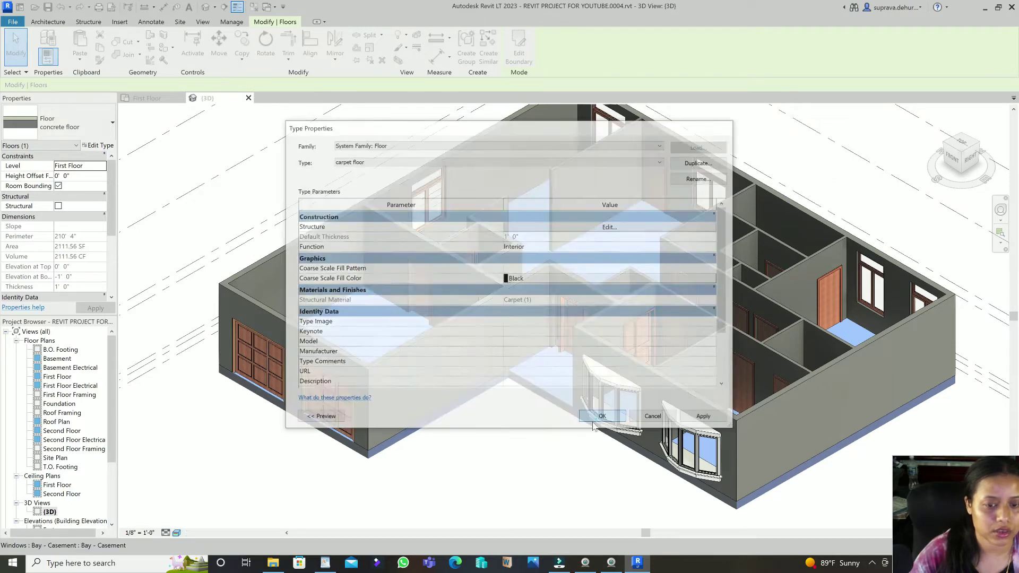
click(515, 460)
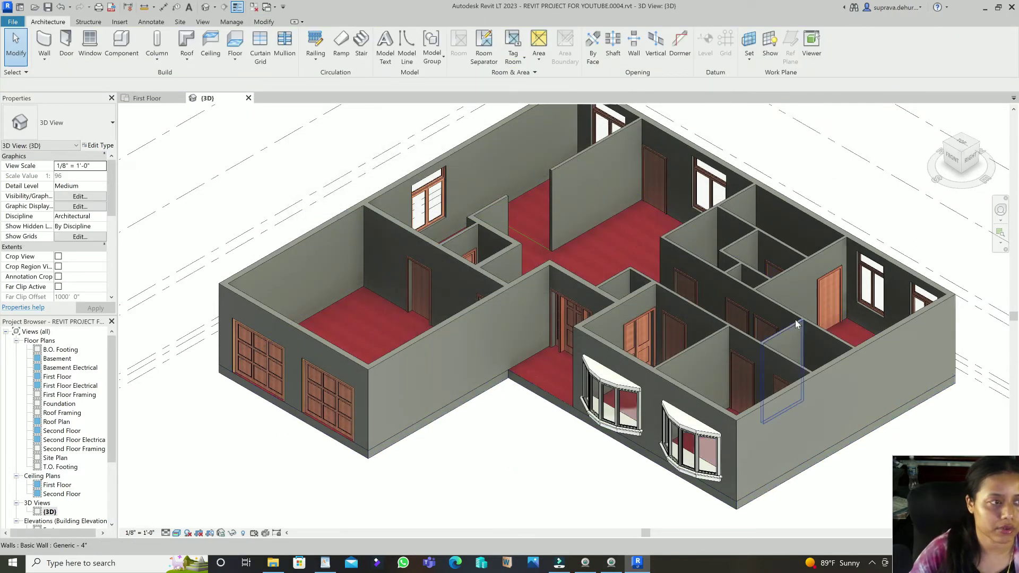
scroll(550, 470, down, 2)
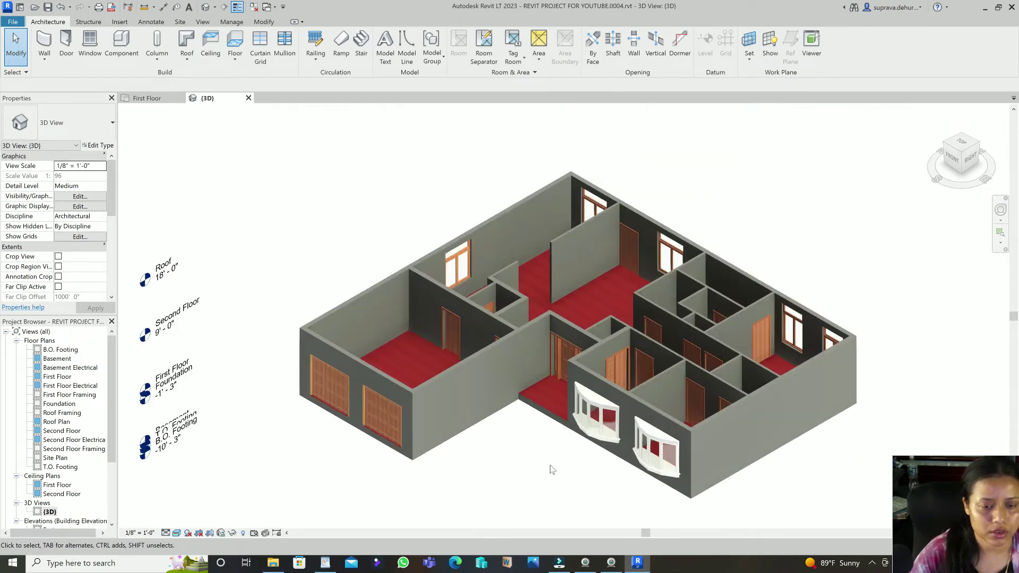
scroll(550, 465, down, 1)
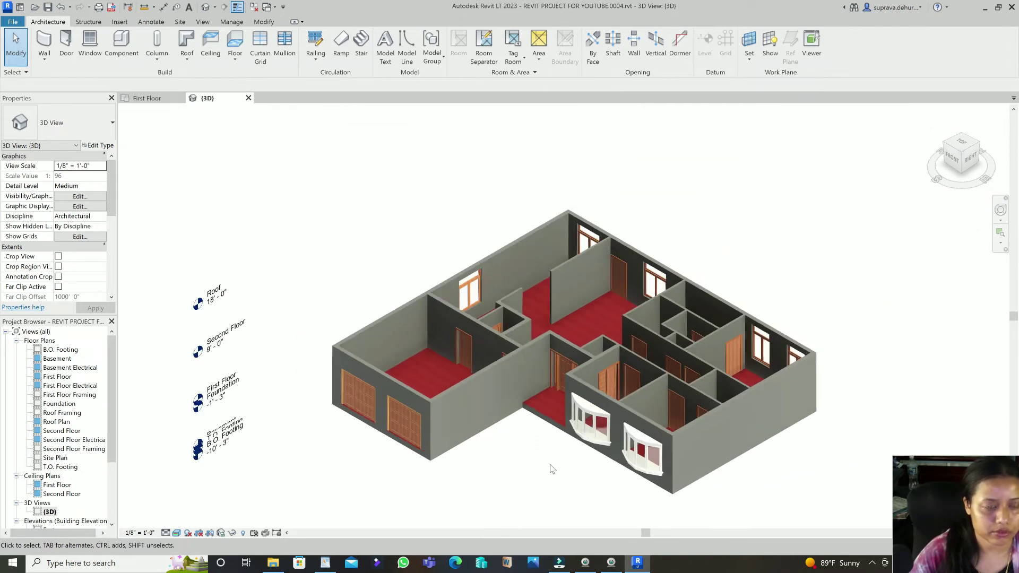
scroll(550, 464, up, 1)
double_click(57, 377)
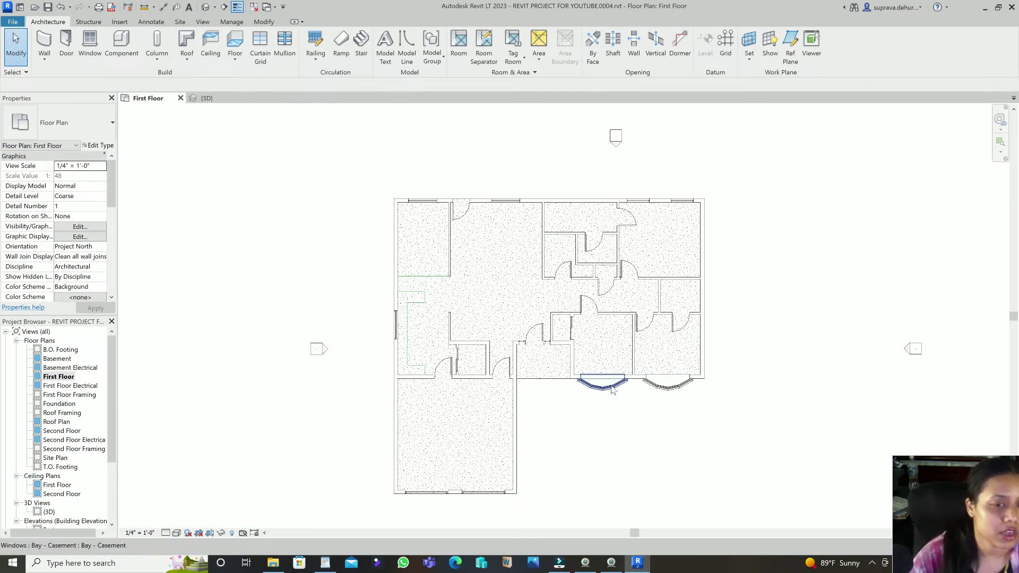
double_click(49, 512)
scroll(538, 416, up, 5)
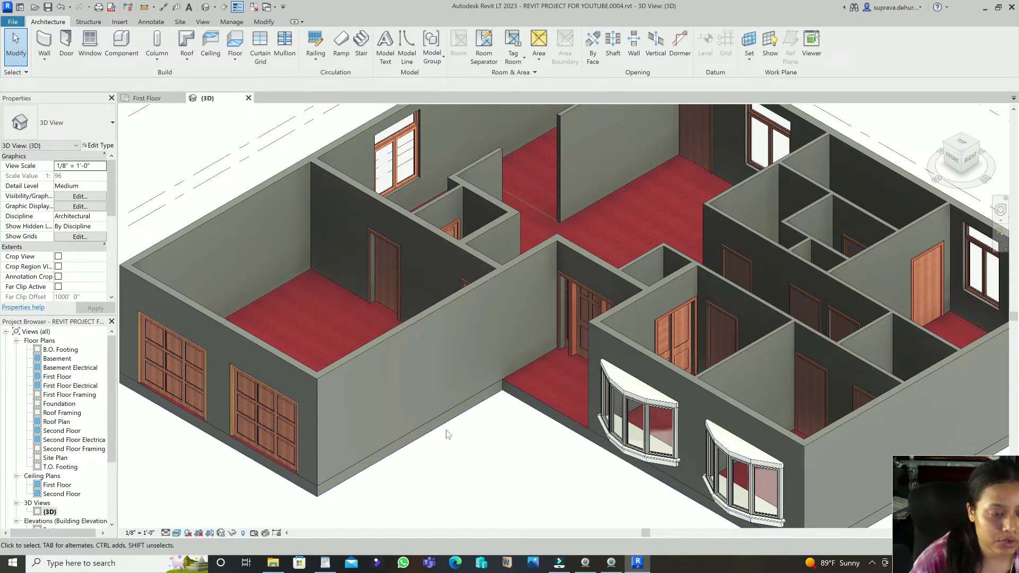
click(546, 417)
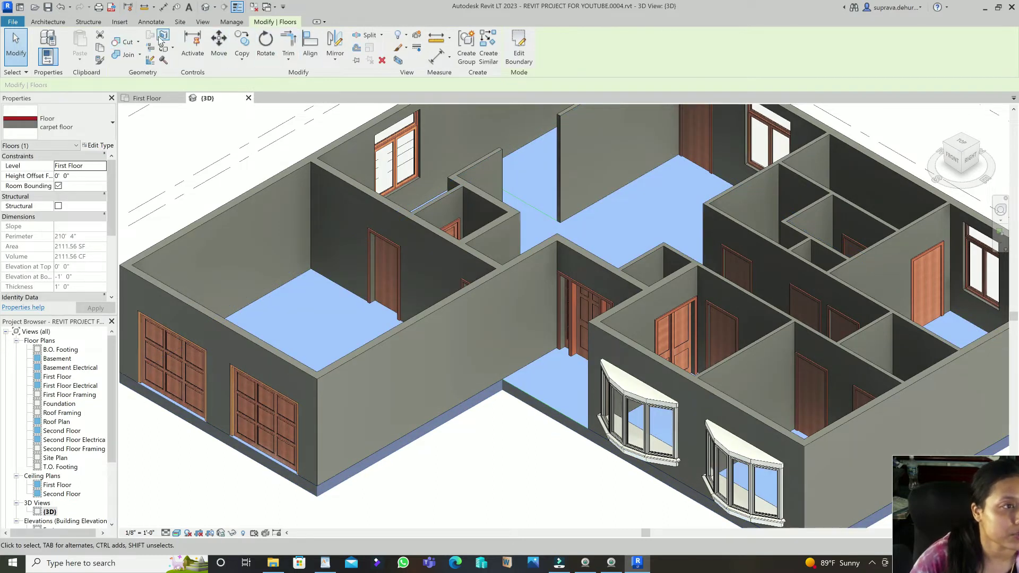
key(Escape)
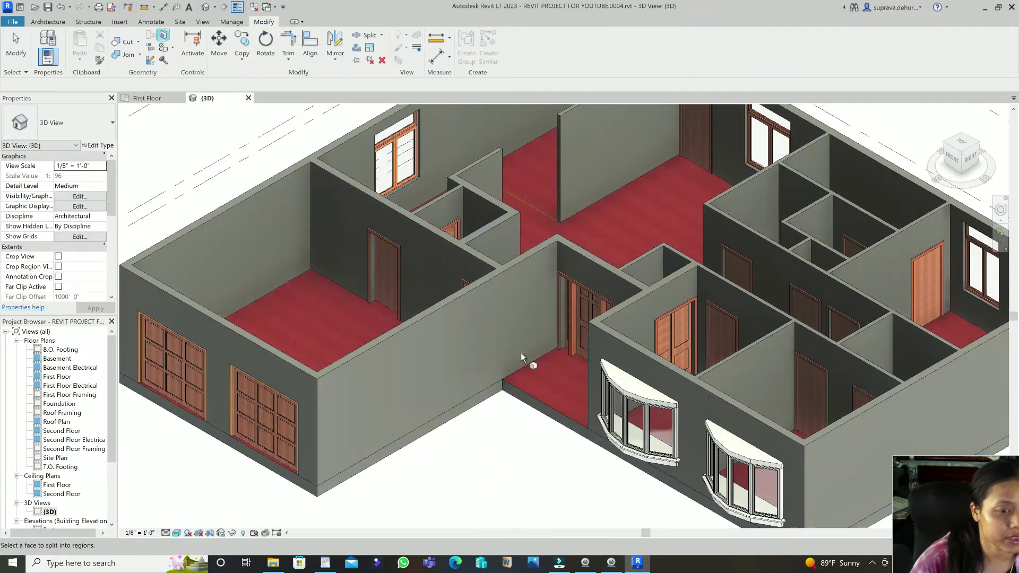
In the First Floor plan, split the slab's face with a straight line along the wall between the garage and the house.
key(ctrl+Tab)
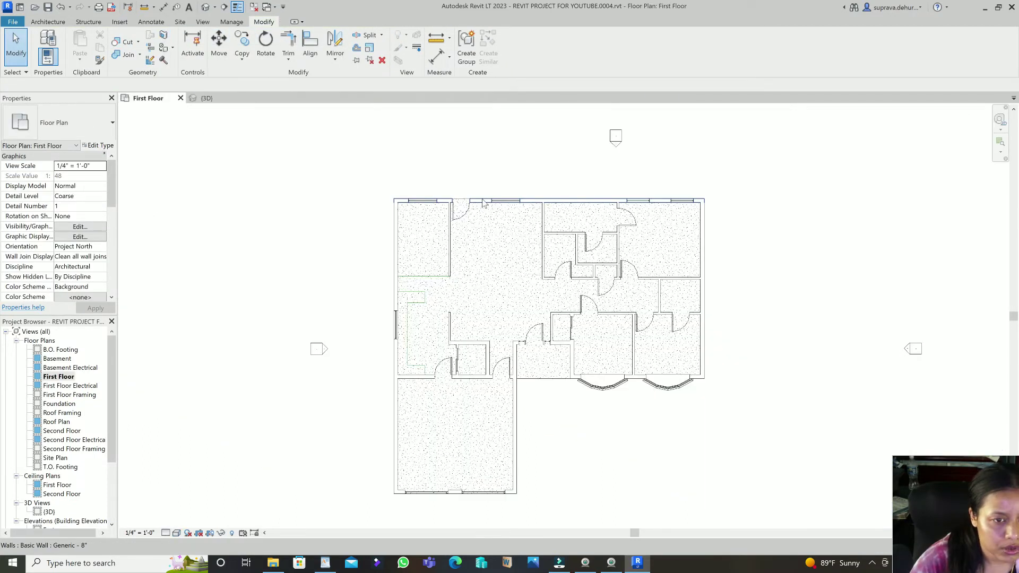
click(550, 382)
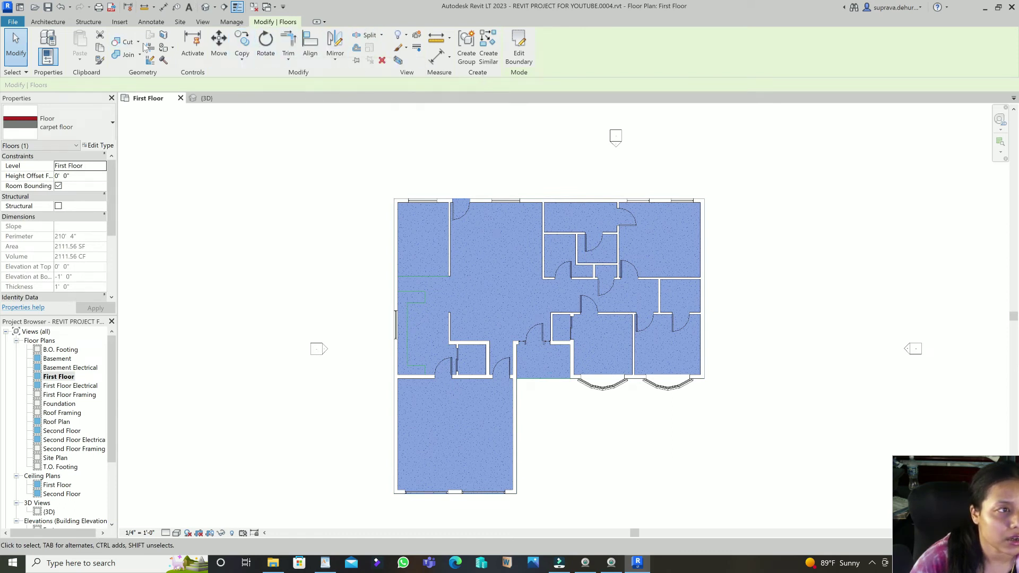
key(Escape)
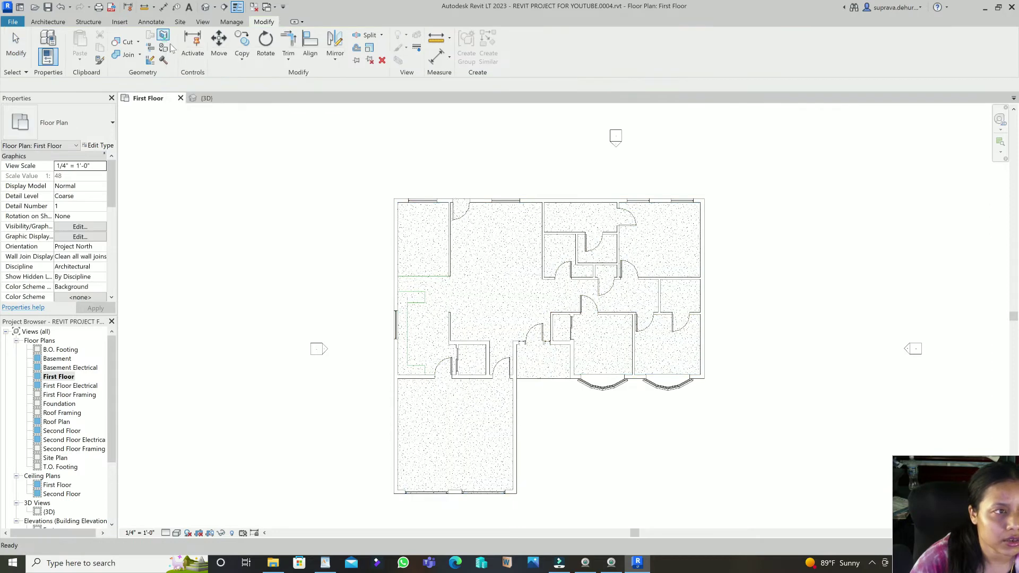
click(533, 378)
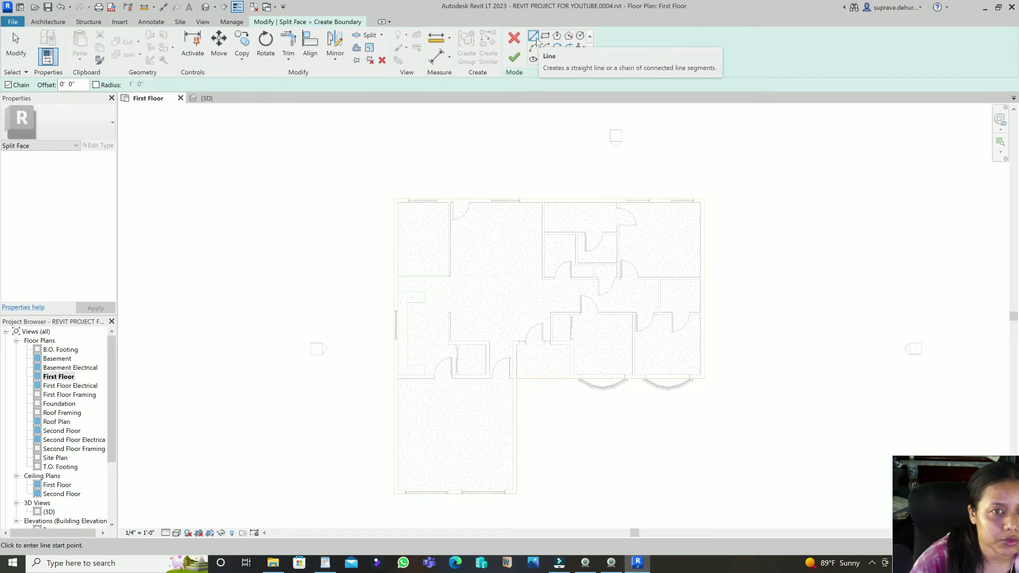
click(516, 378)
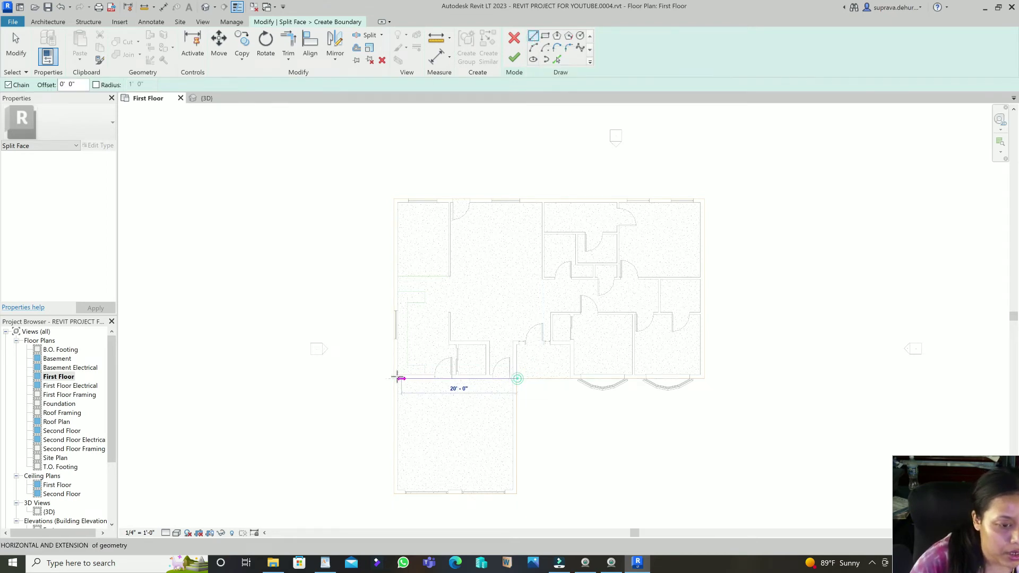
click(394, 378)
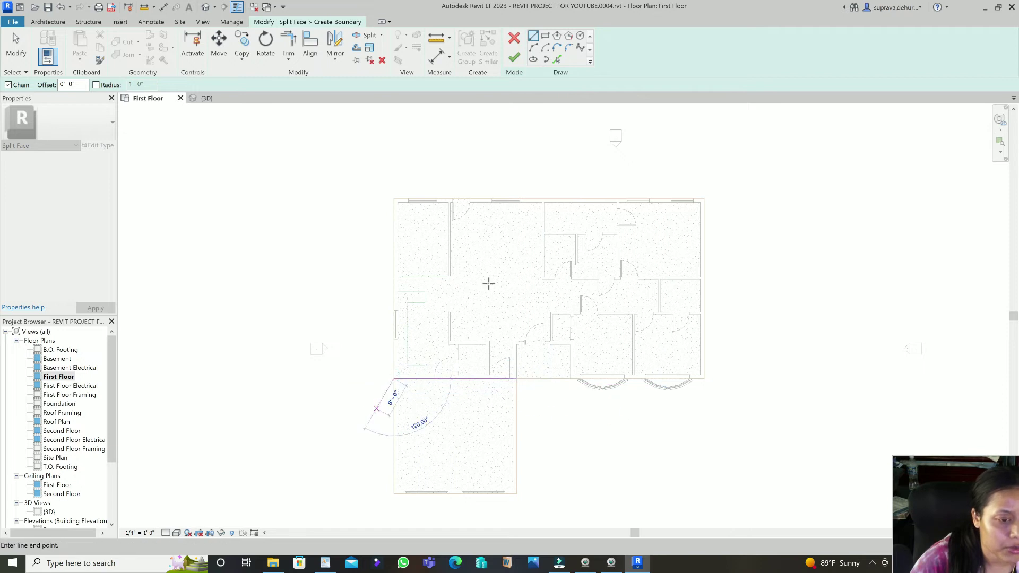
click(514, 57)
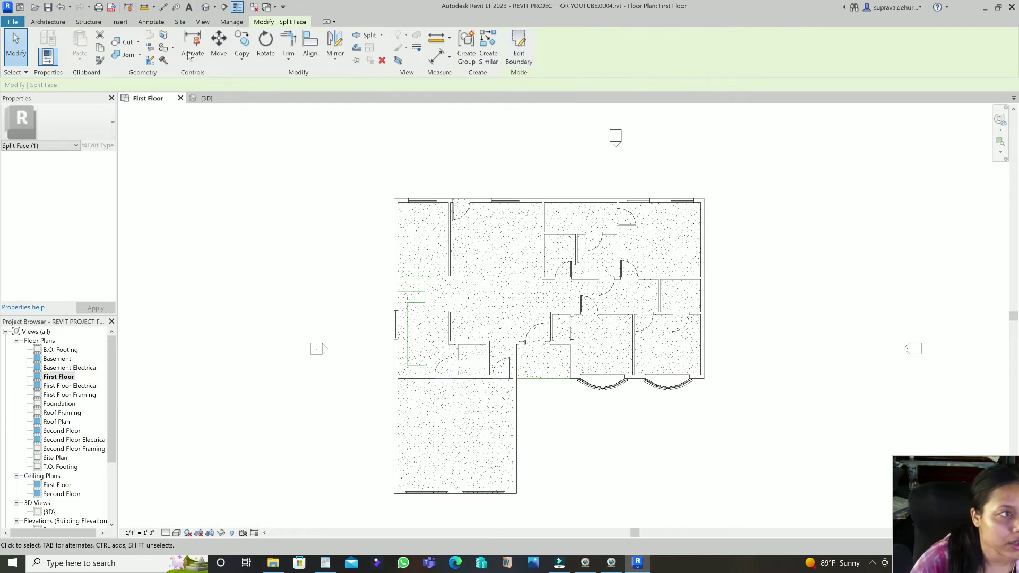
Start splitting the house part of the slab's face and draw the boundary from the garage corner along the recessed entrance wall.
click(163, 35)
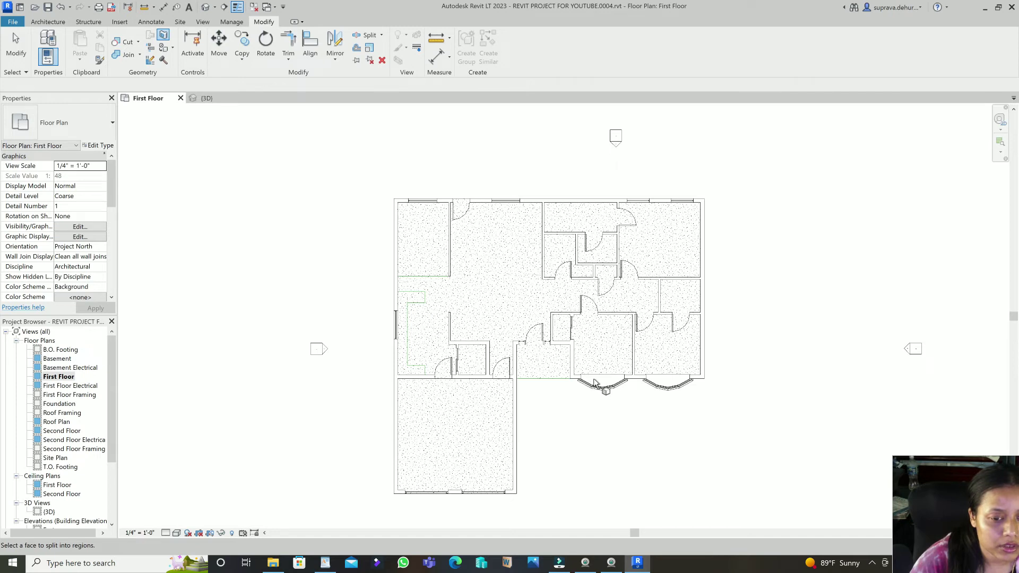
click(549, 383)
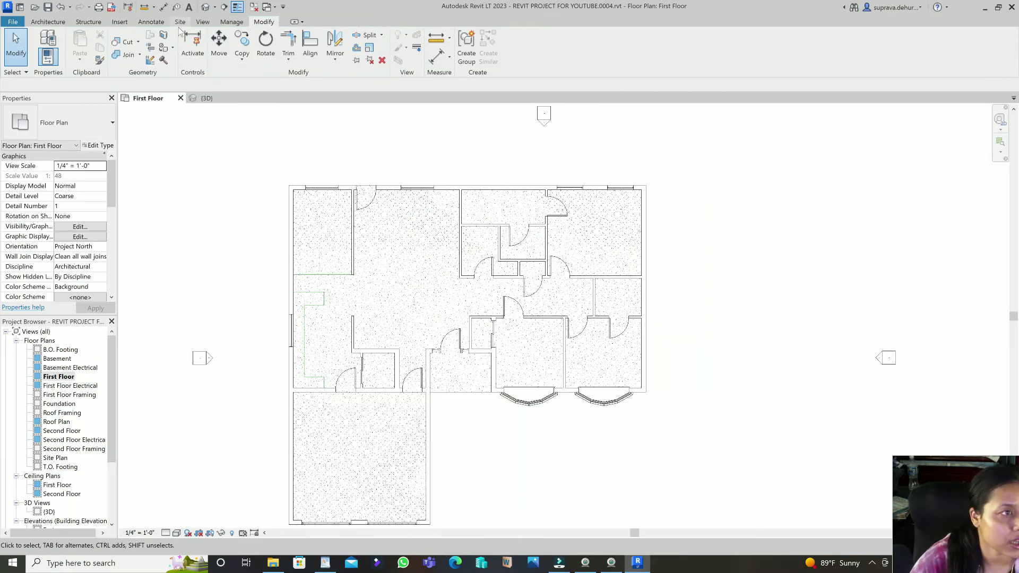
click(164, 35)
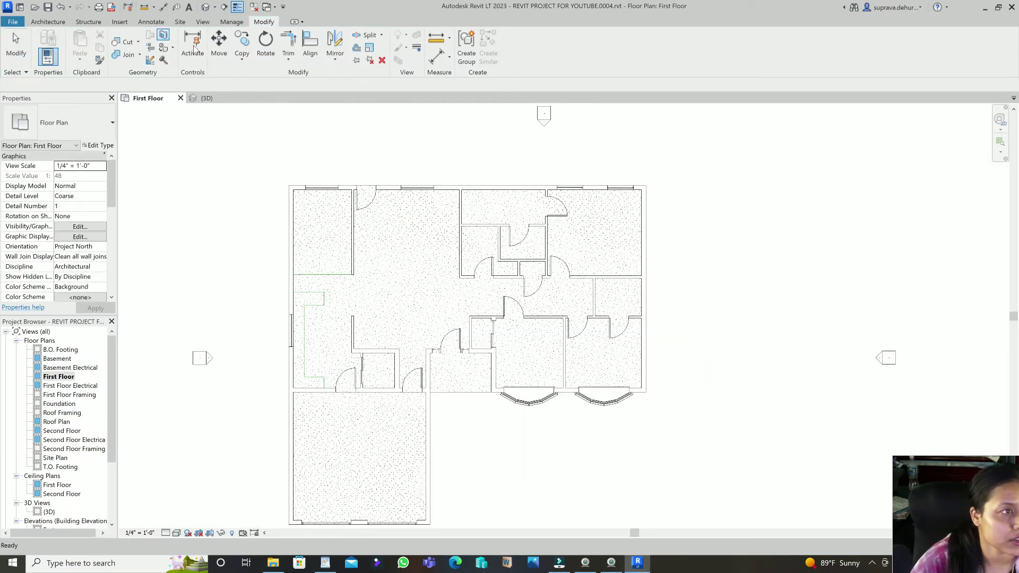
click(643, 188)
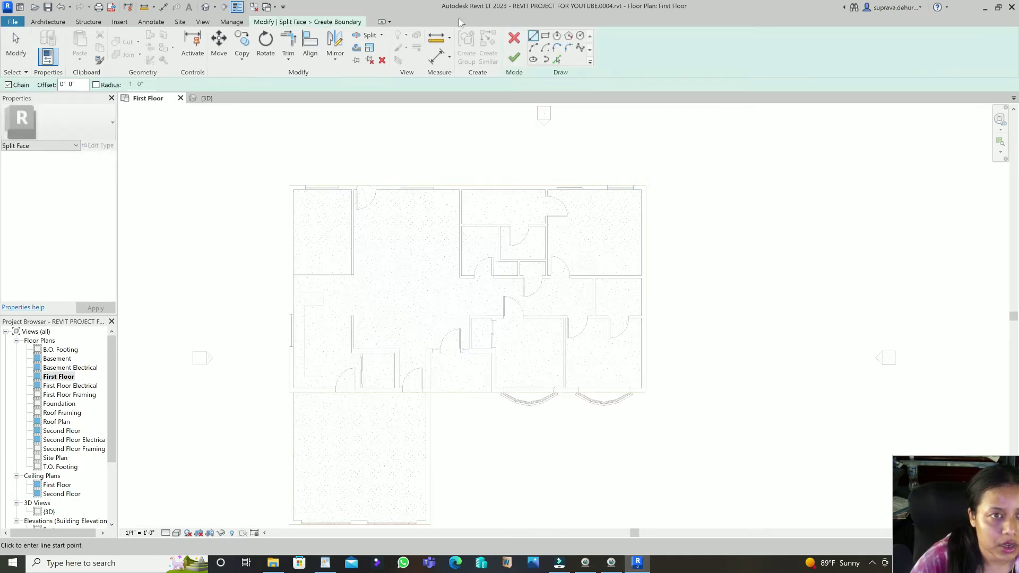
click(430, 393)
scroll(432, 359, up, 3)
click(425, 337)
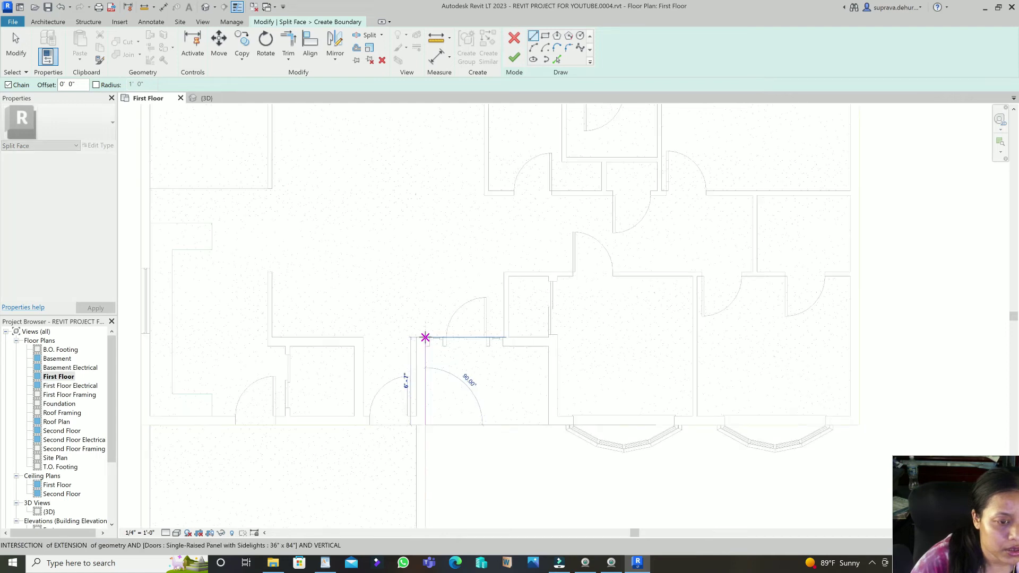
click(504, 338)
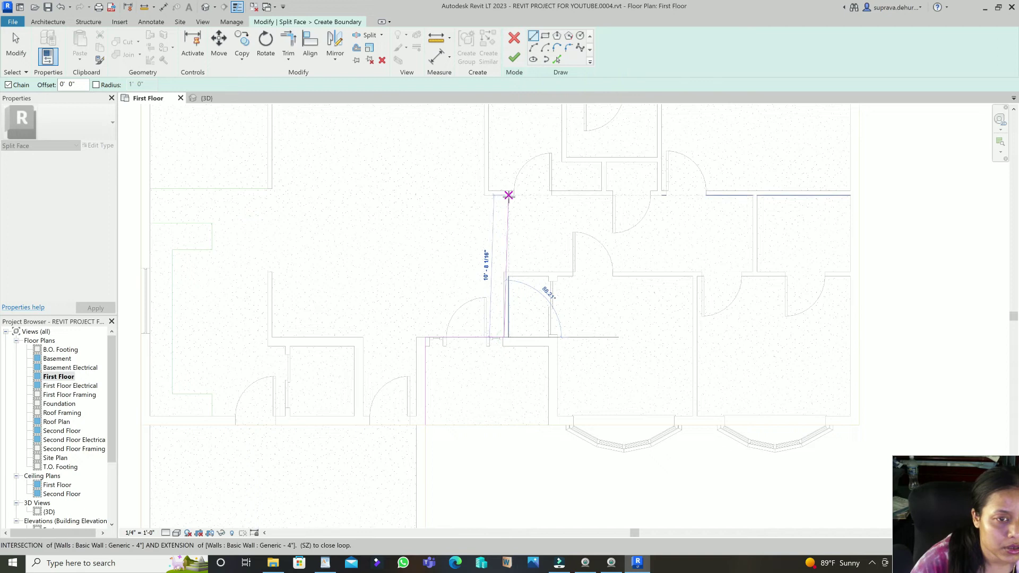
Continue the split boundary across the hallway opening and along the bedroom-side wall to the rear exterior wall, and finish the split.
click(504, 196)
click(486, 196)
scroll(547, 371, down, 2)
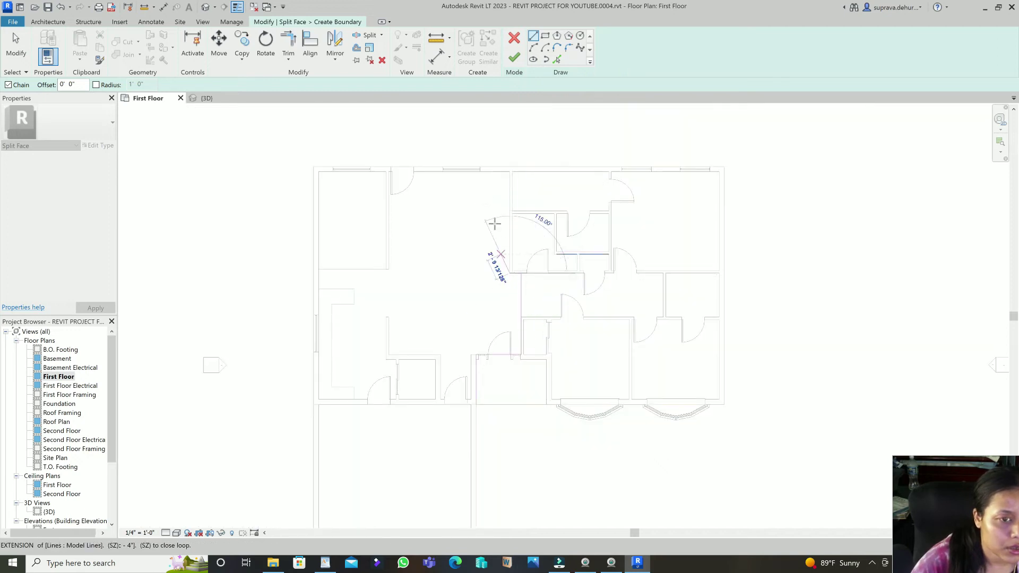
scroll(509, 166, up, 2)
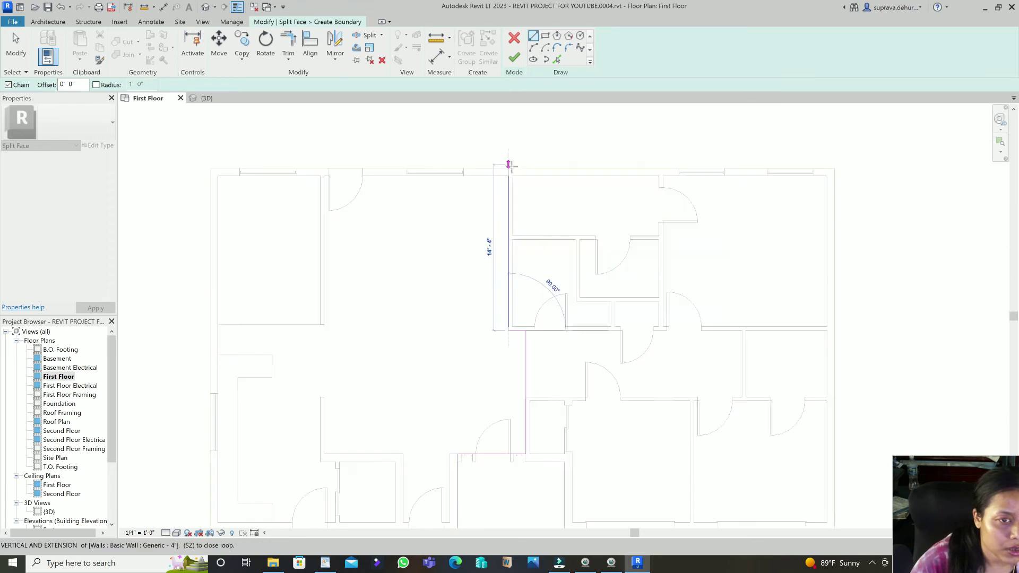
click(509, 166)
click(514, 57)
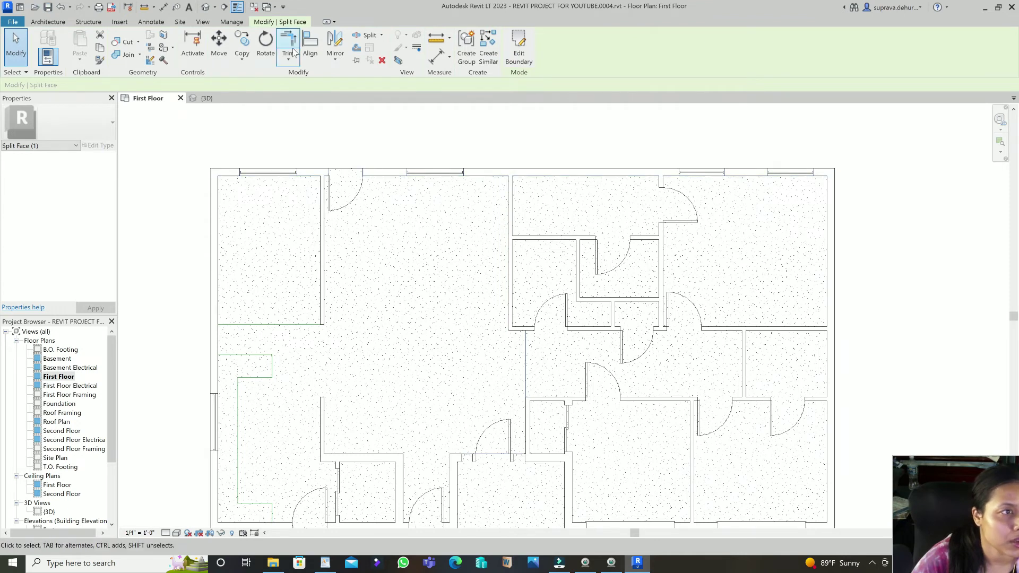
Paint the slab's living and kitchen face region with the Cherry material.
key(Escape)
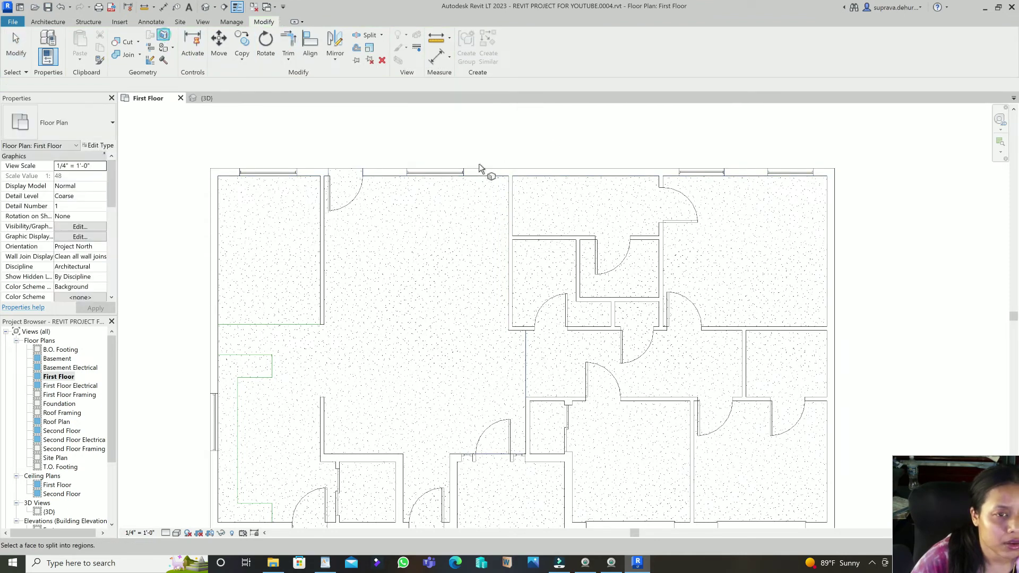
scroll(601, 145, down, 1)
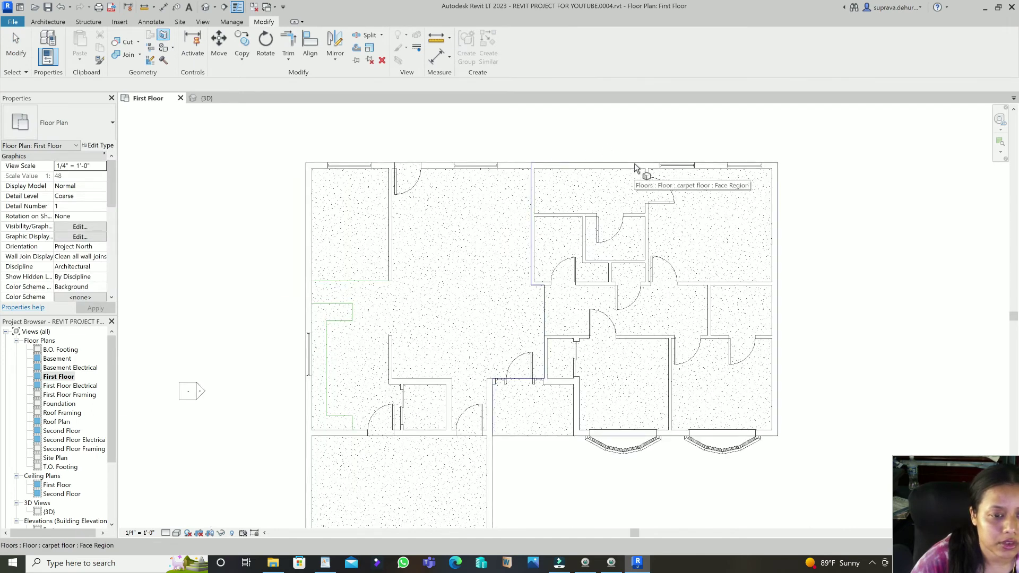
scroll(675, 195, down, 1)
scroll(644, 180, down, 2)
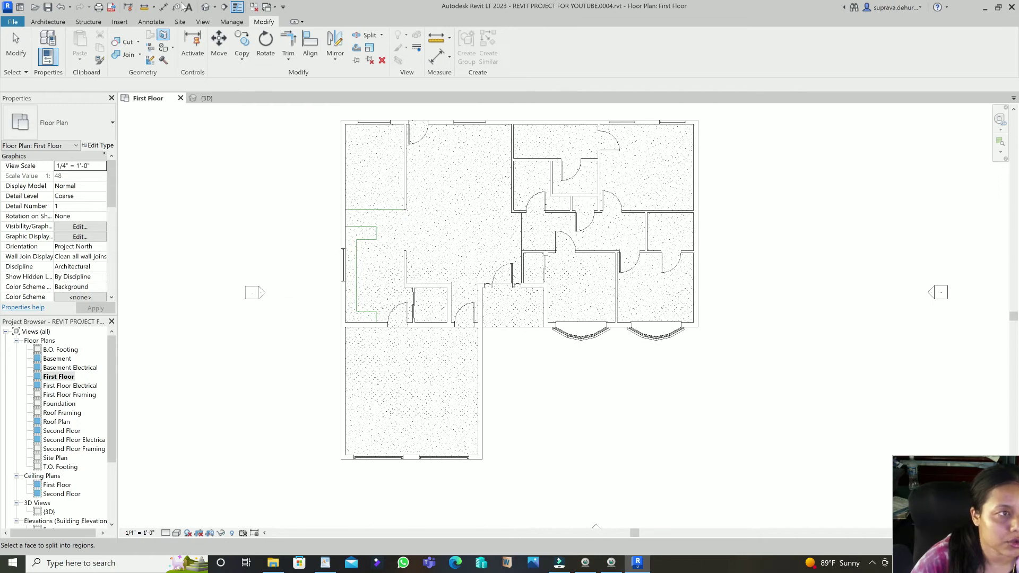
click(166, 49)
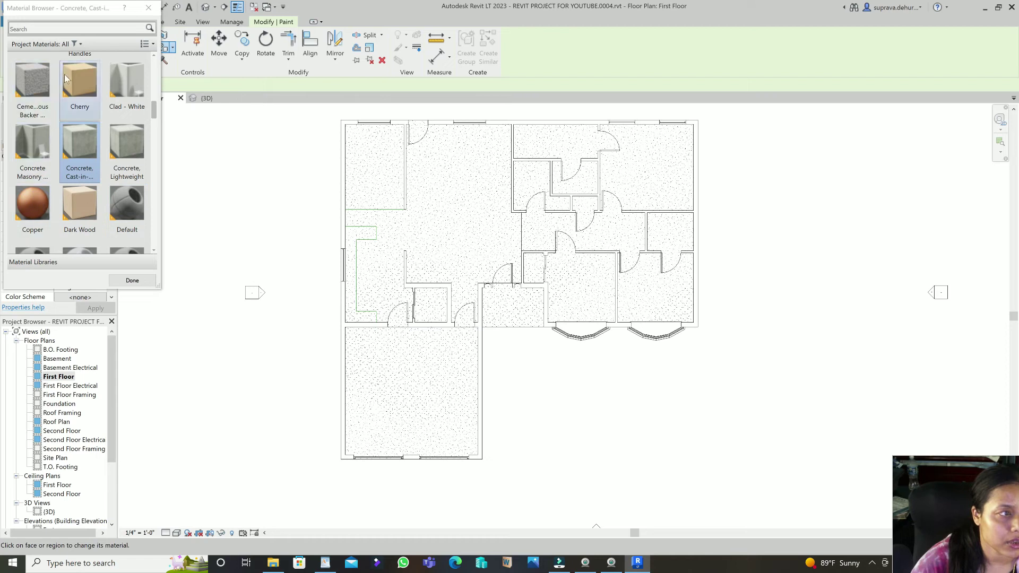
click(83, 86)
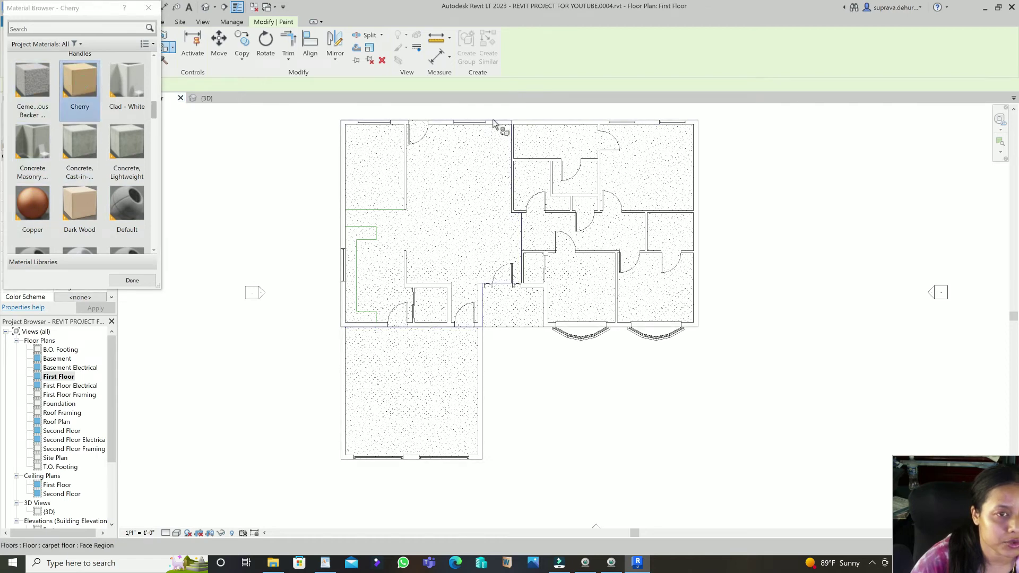
click(504, 137)
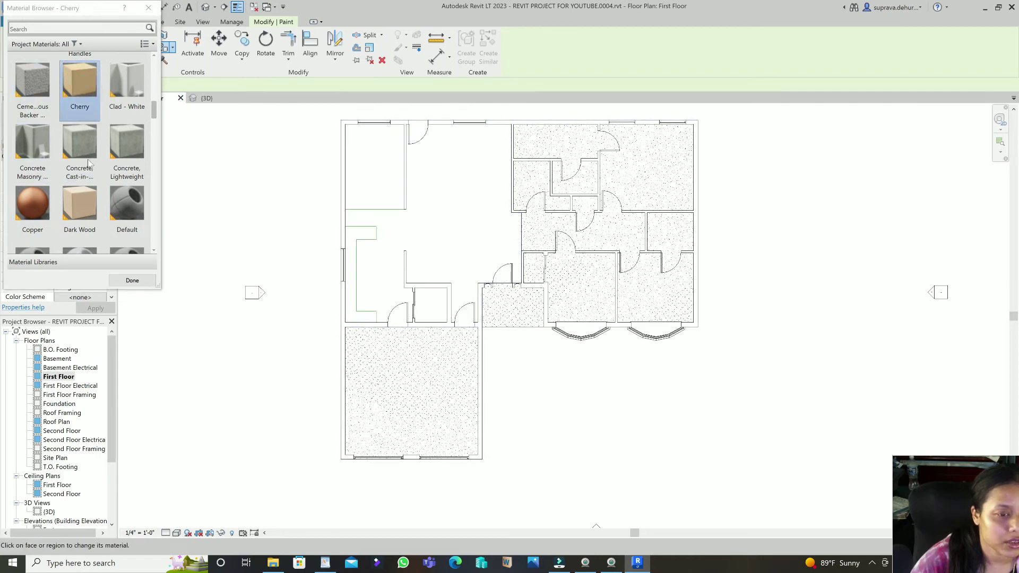
Paint the slab's living and kitchen face region with Concrete, Lightweight, and repaint that region with Dark Wood.
scroll(89, 164, down, 1)
click(127, 91)
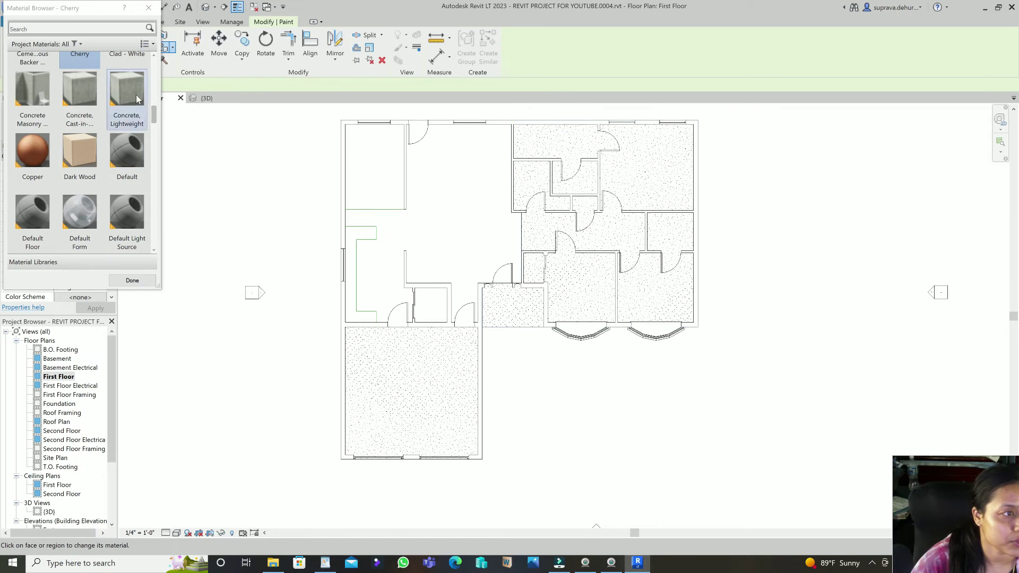
click(343, 460)
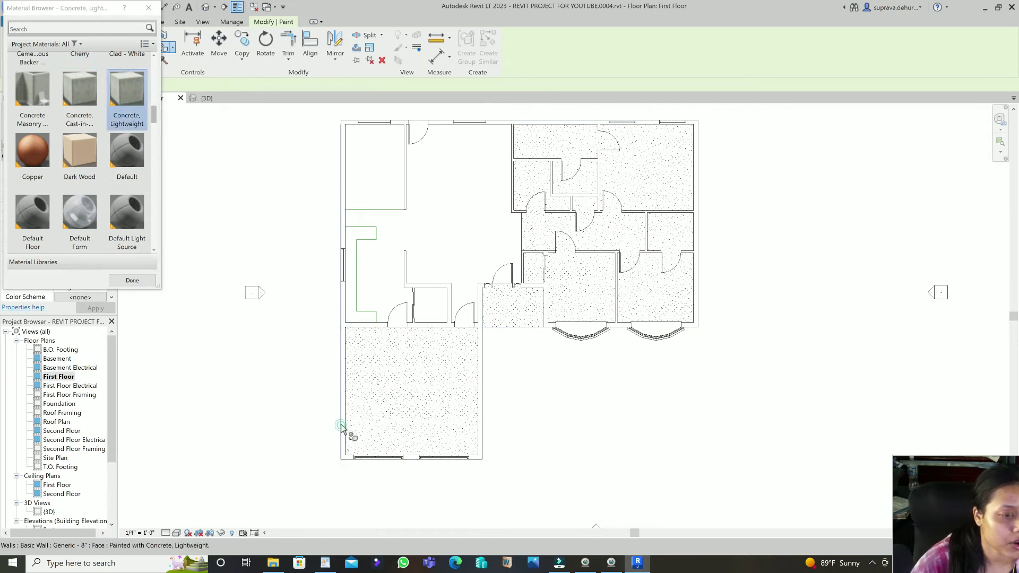
click(462, 329)
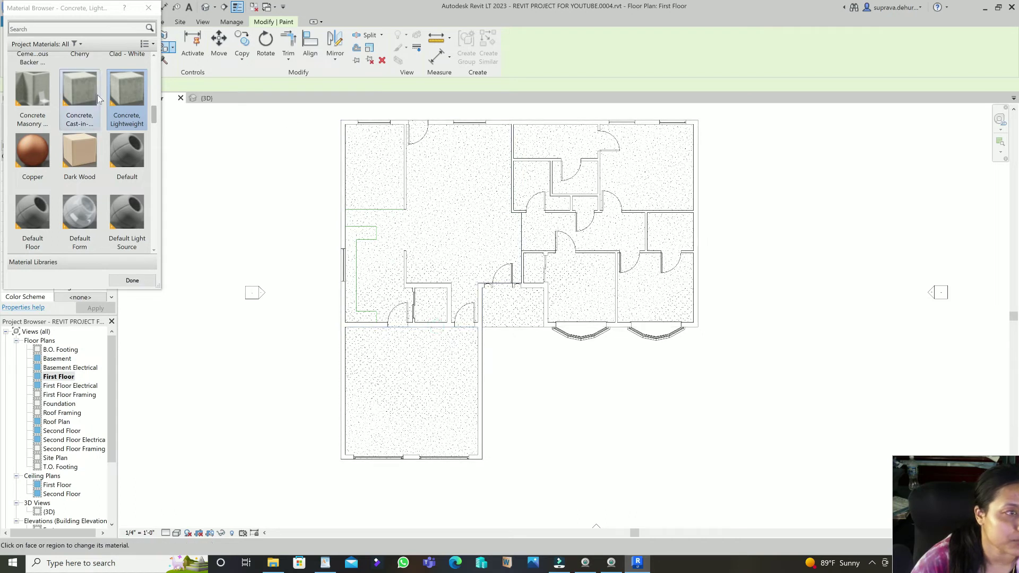
click(80, 154)
click(461, 136)
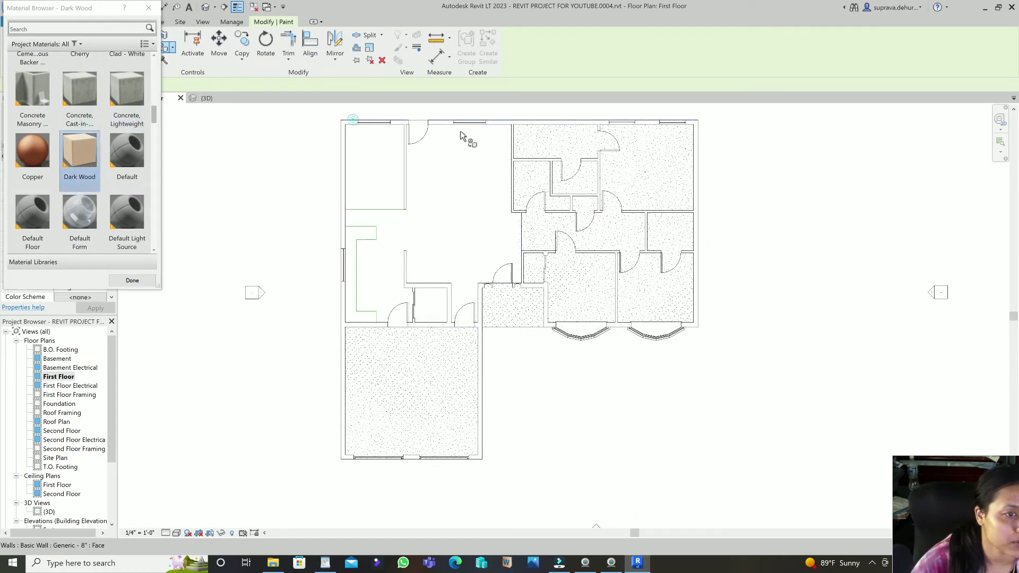
Paint the slab's bedroom and porch face region with the acoustic ceiling tile material and check the finish in the 3D view.
scroll(90, 150, down, 10)
scroll(92, 151, down, 8)
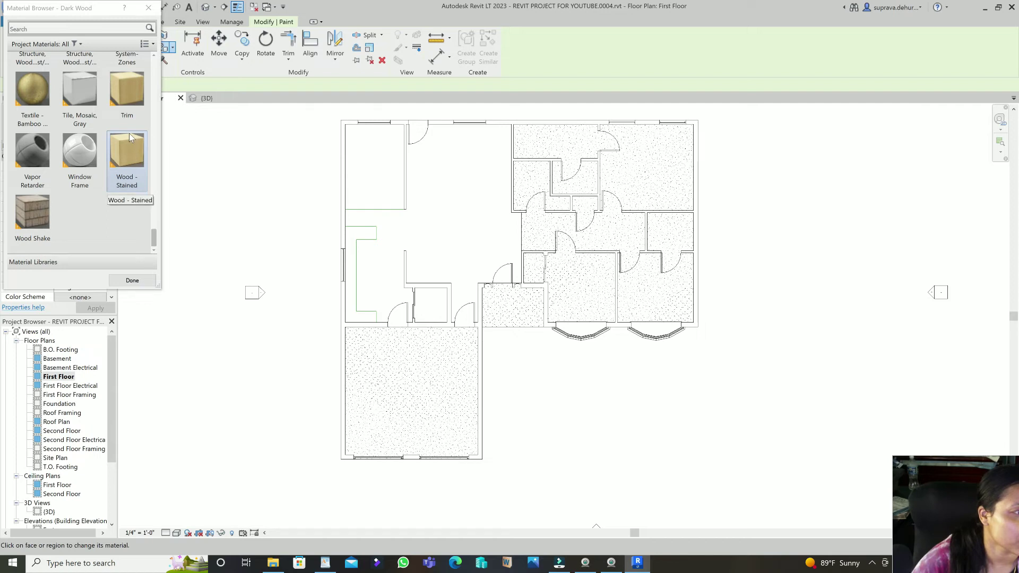
scroll(131, 137, up, 15)
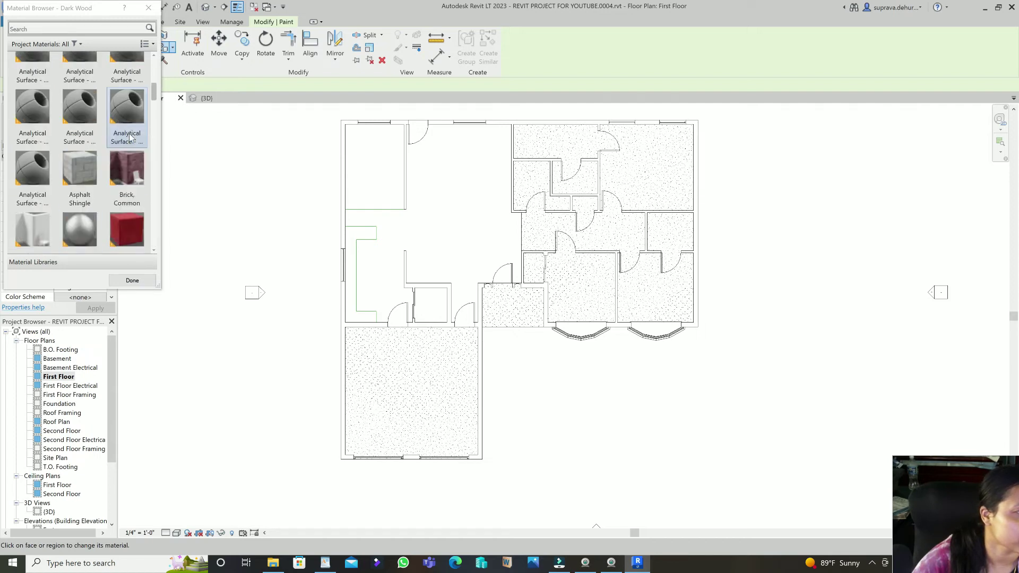
click(32, 72)
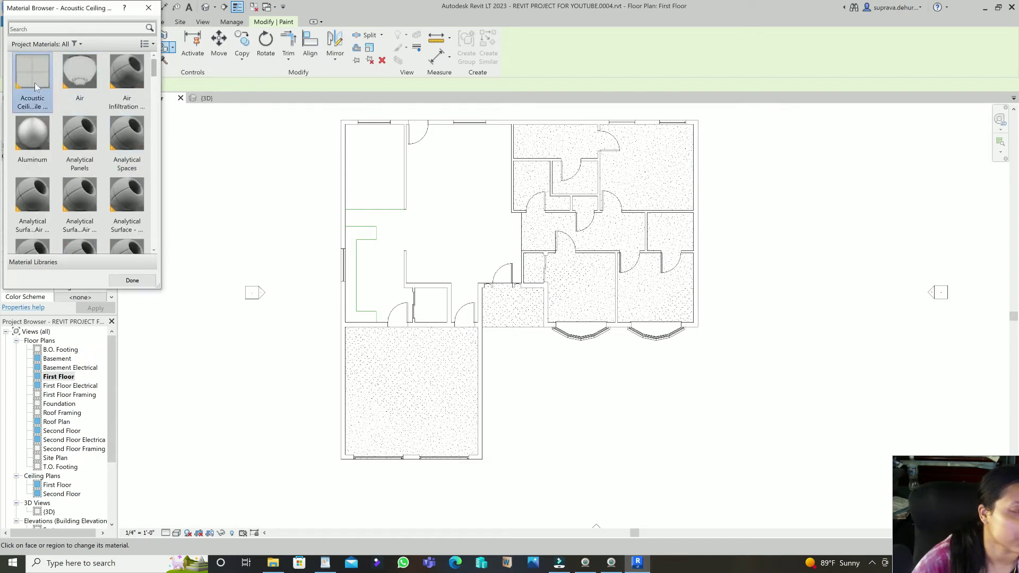
click(556, 124)
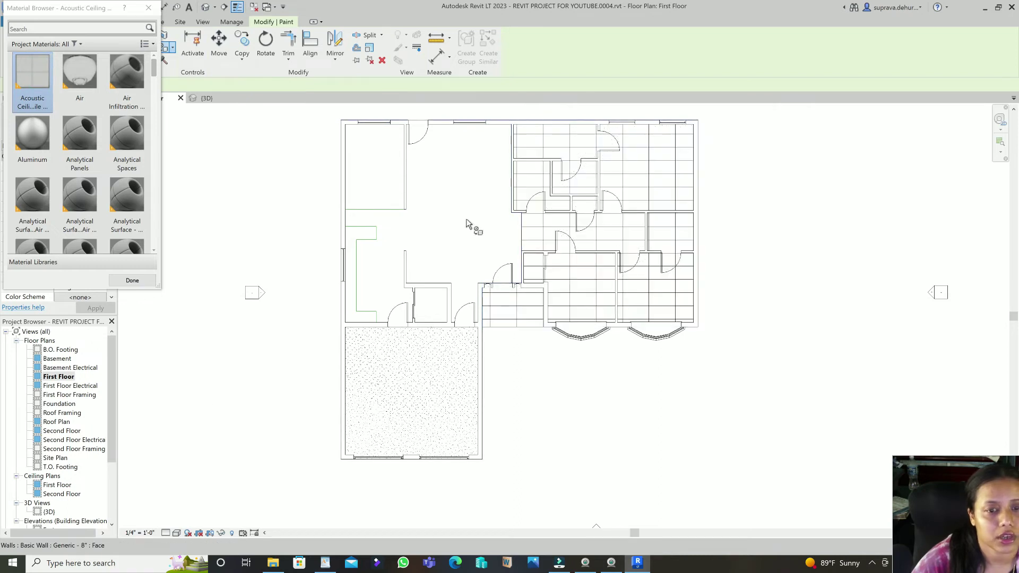
double_click(49, 512)
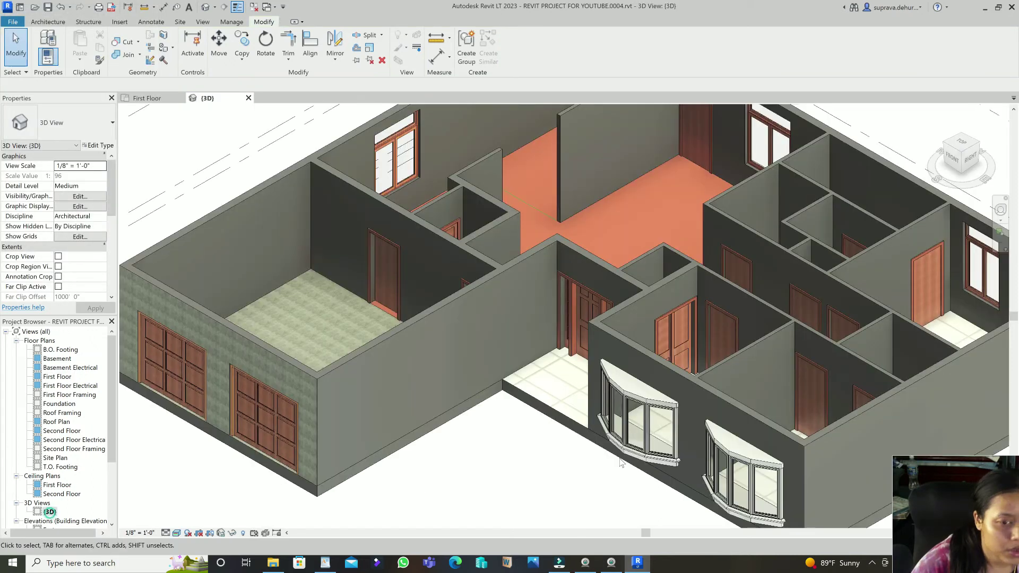
scroll(693, 409, down, 3)
scroll(692, 407, up, 3)
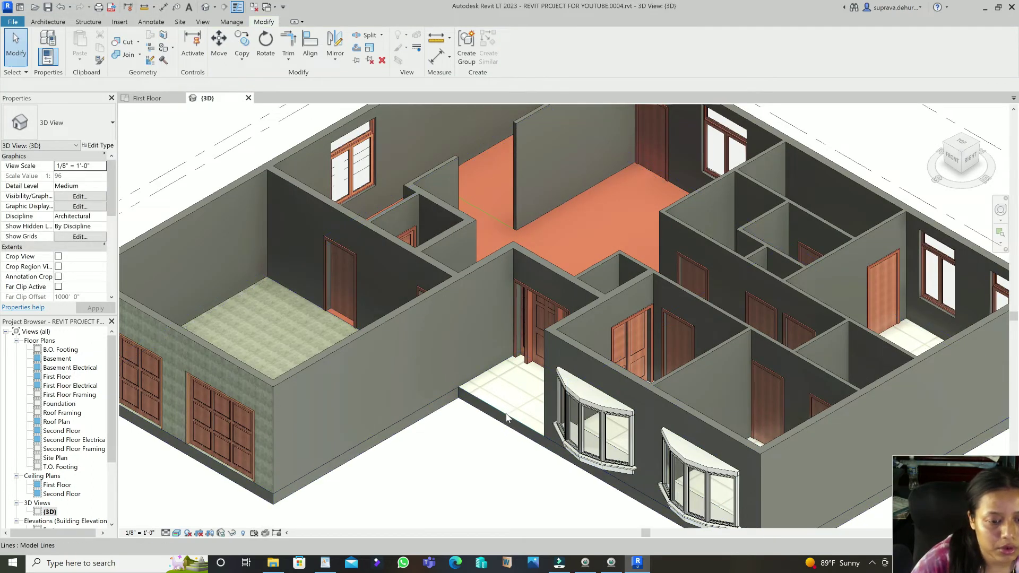
In the First Floor plan, search the materials for "wood" and repaint the slab's bedroom and porch face region with Dark Wood.
double_click(53, 377)
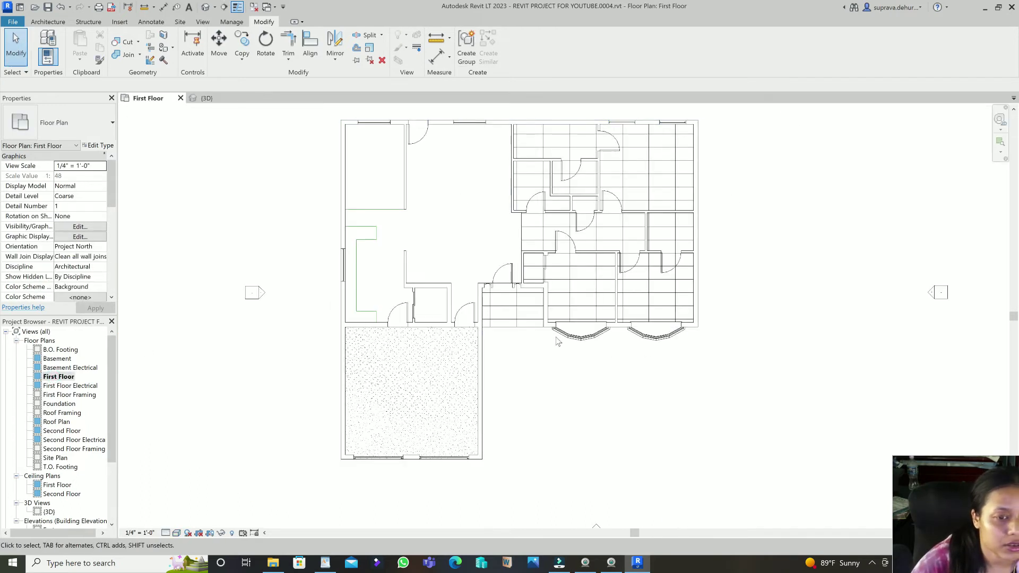
click(56, 23)
click(263, 24)
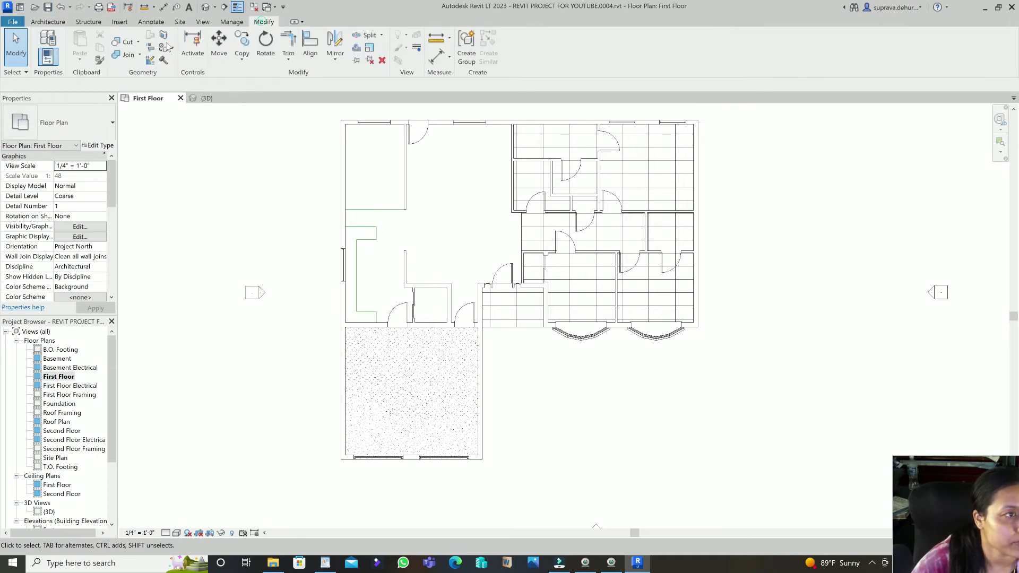
click(173, 49)
click(181, 62)
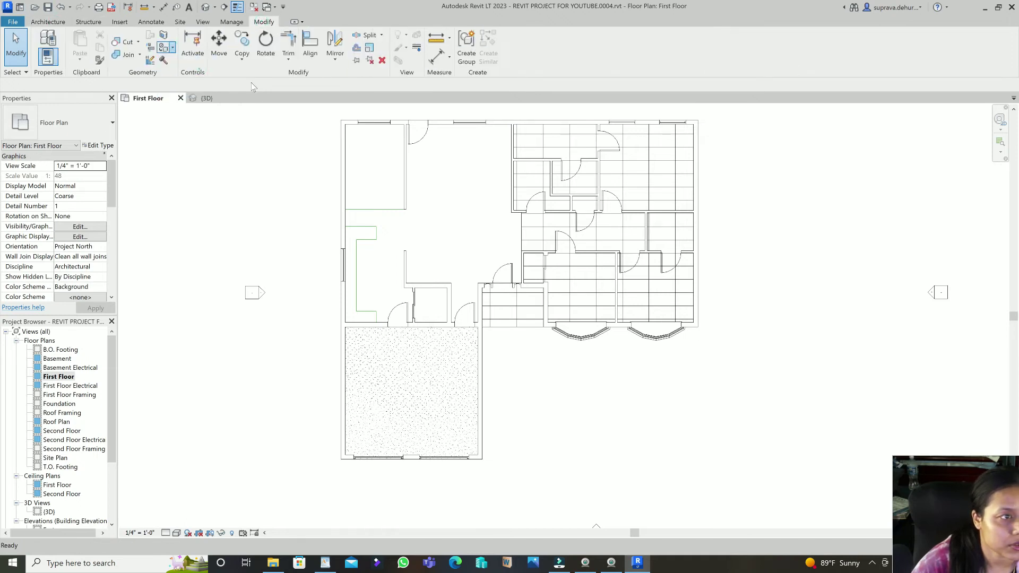
click(26, 28)
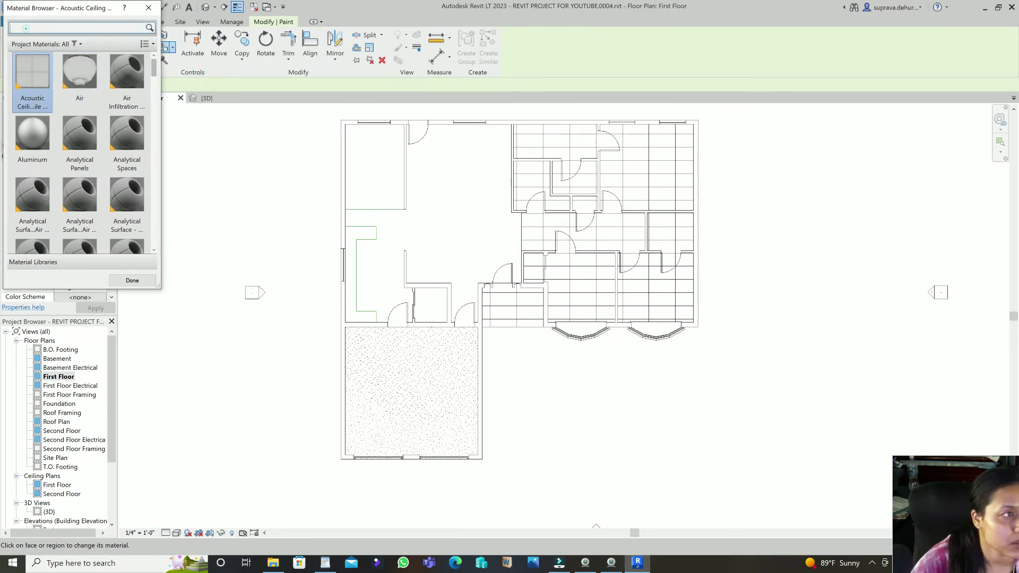
text(wood)
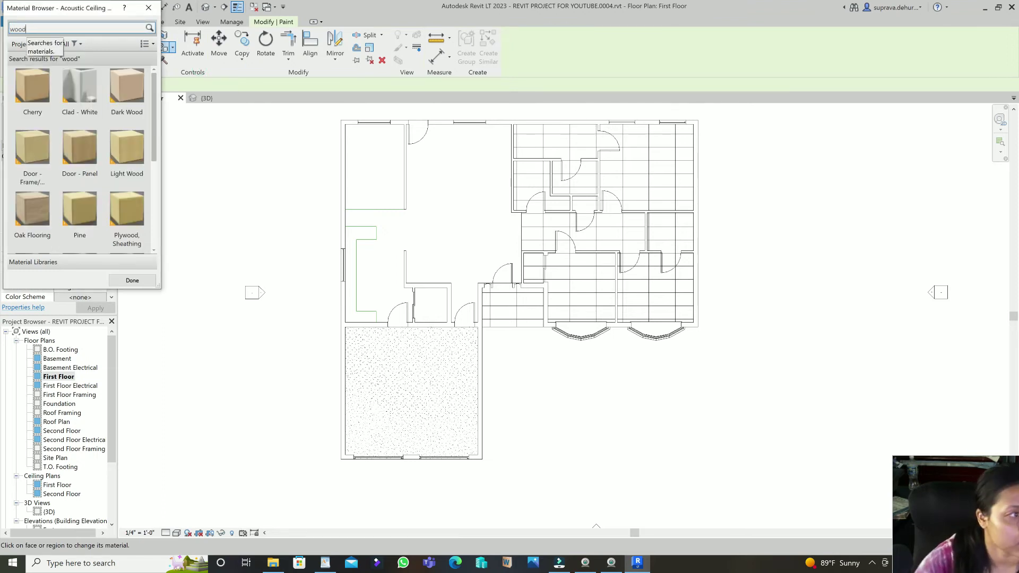
click(127, 86)
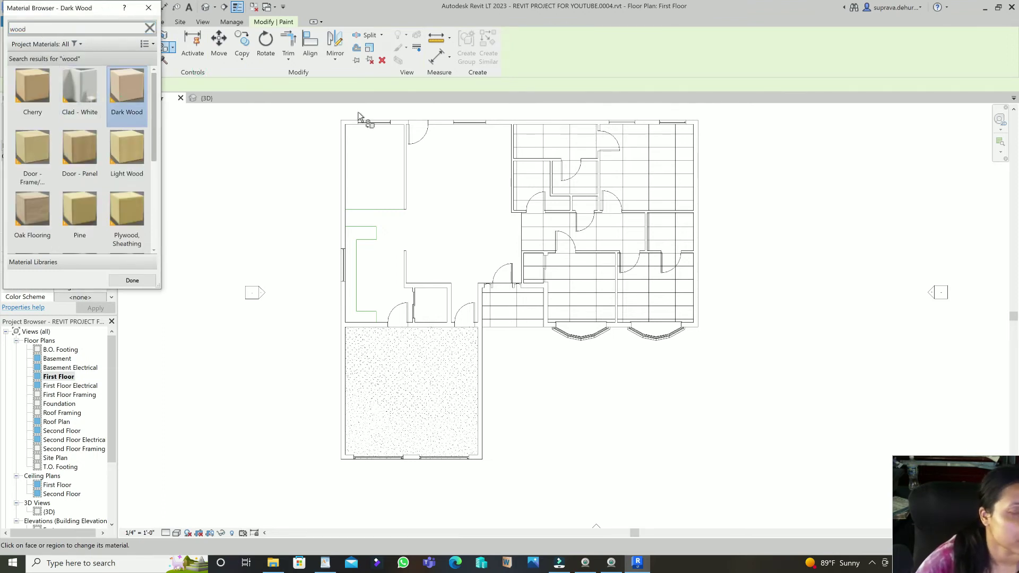
click(540, 124)
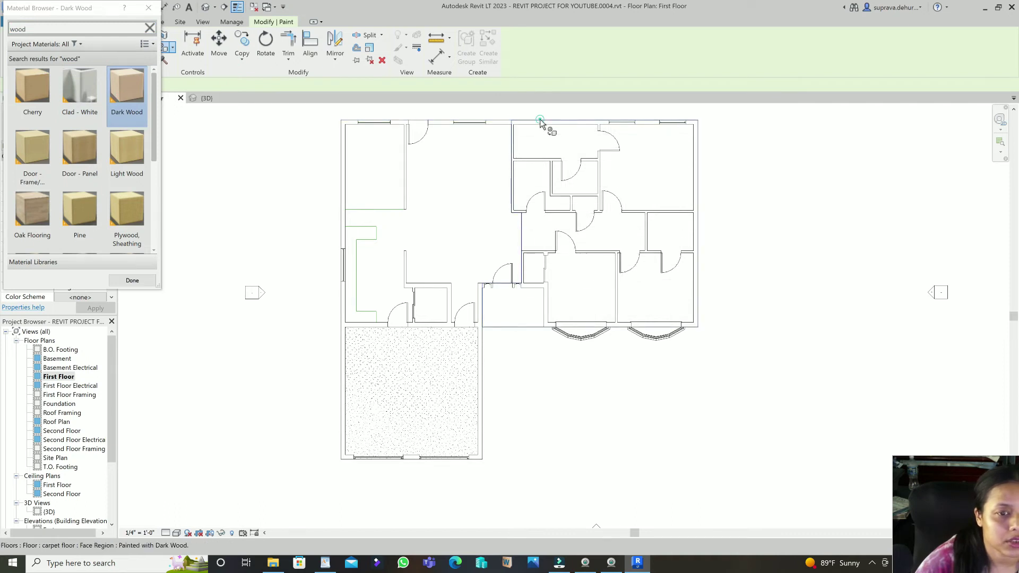
Examine the painted floor regions in the 3D view, from above, from the right side and from the front-right corner.
double_click(48, 511)
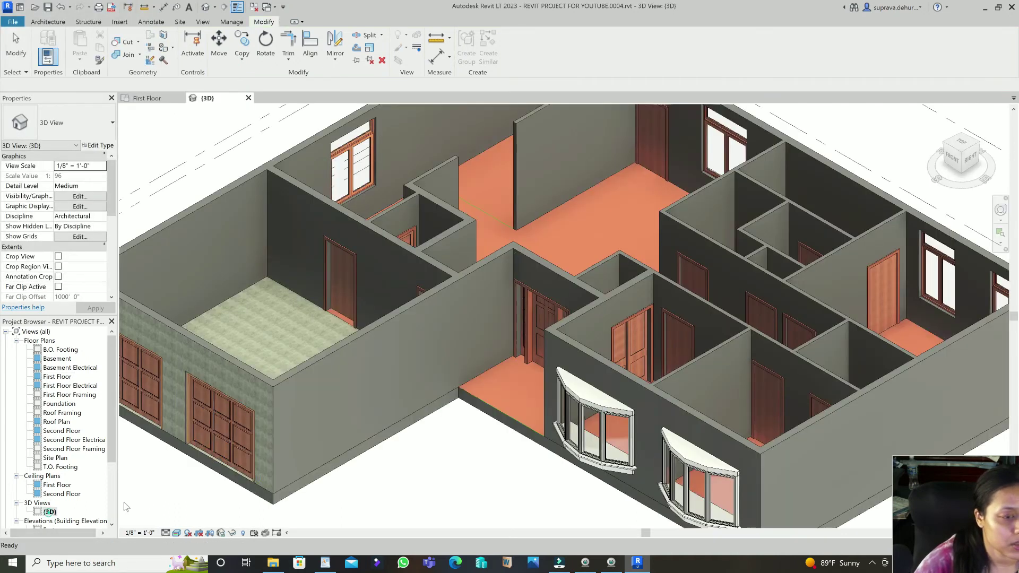
scroll(711, 273, down, 2)
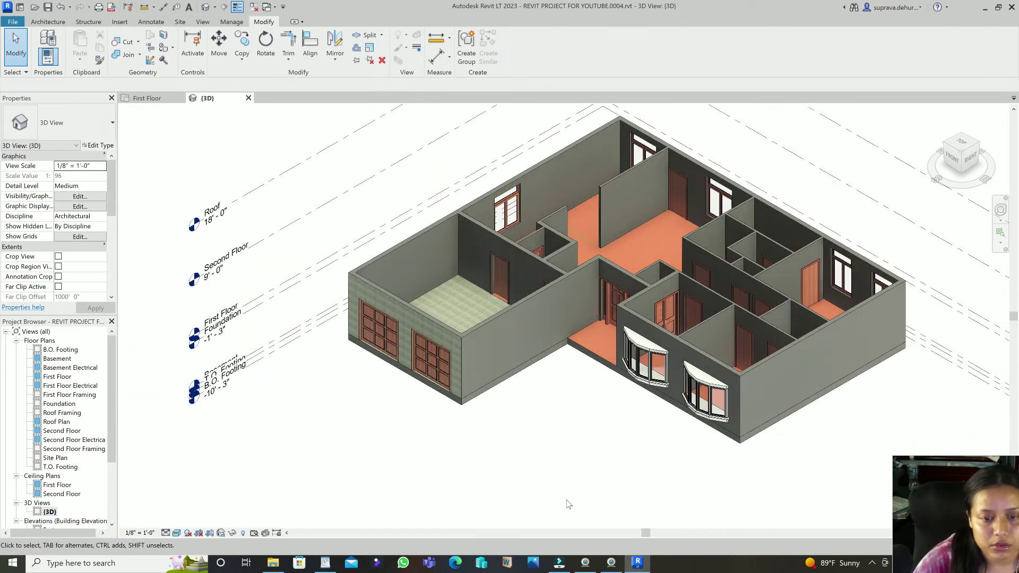
scroll(658, 476, up, 3)
scroll(648, 477, down, 2)
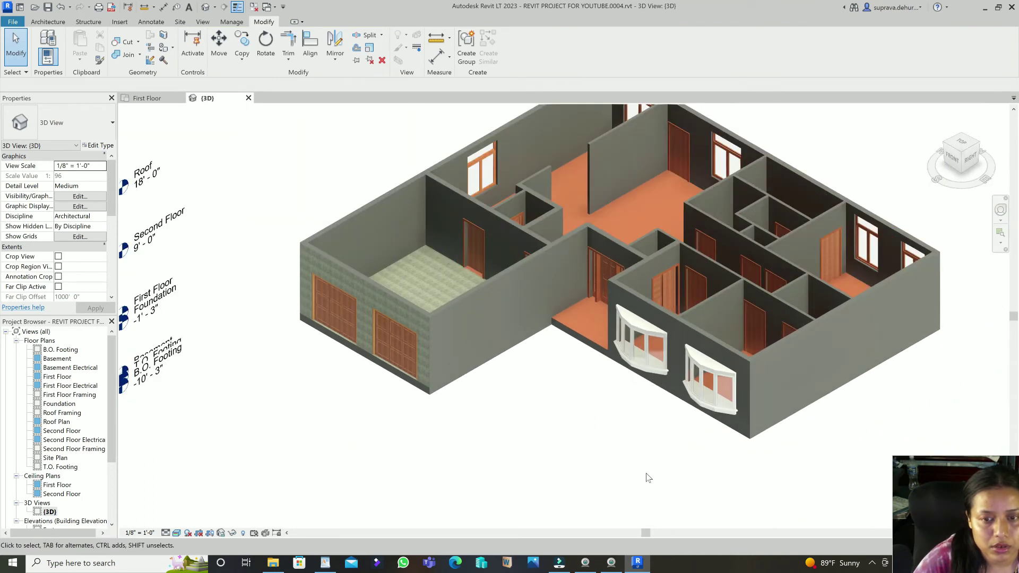
scroll(640, 398, up, 2)
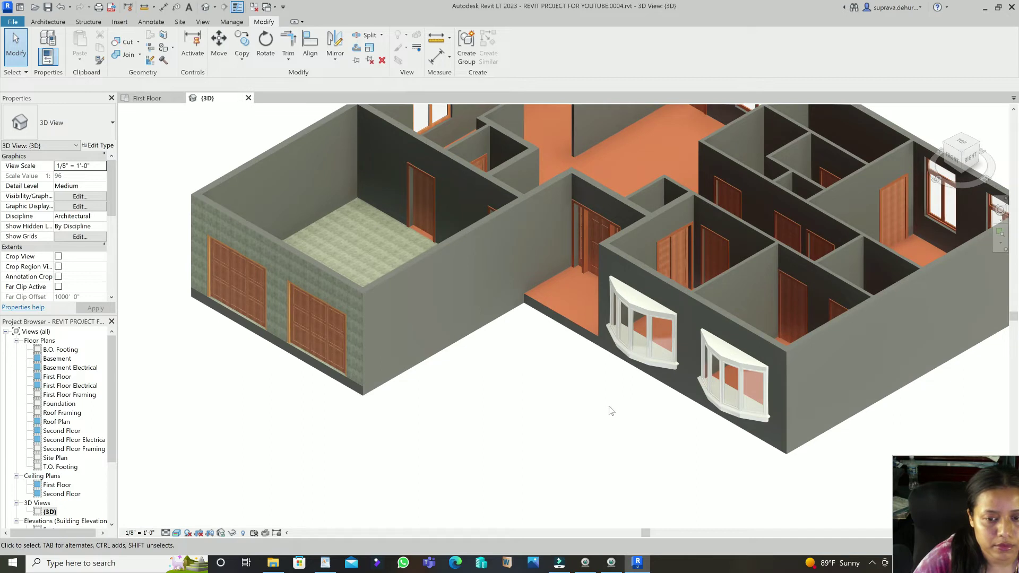
scroll(609, 416, down, 2)
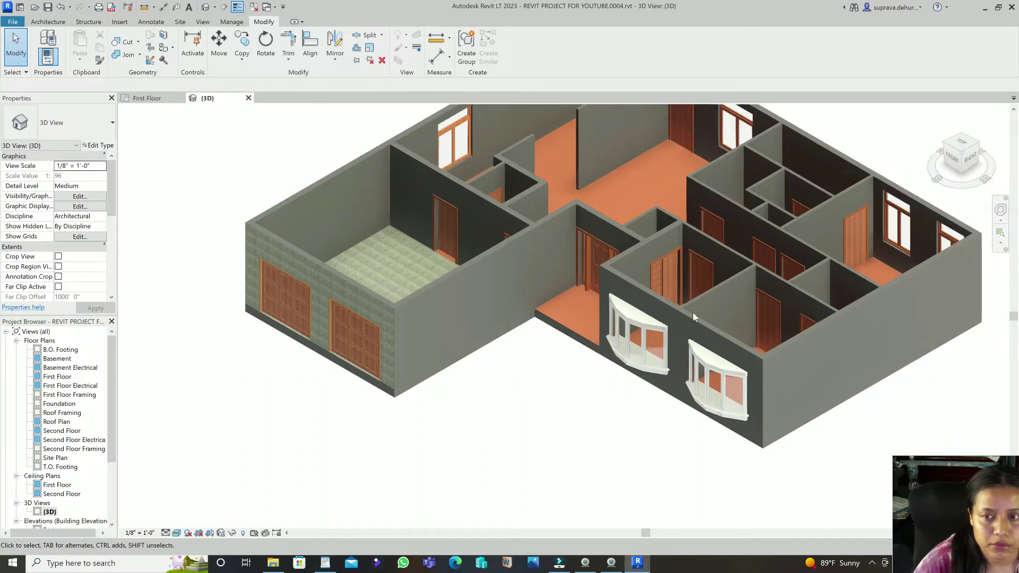
click(962, 154)
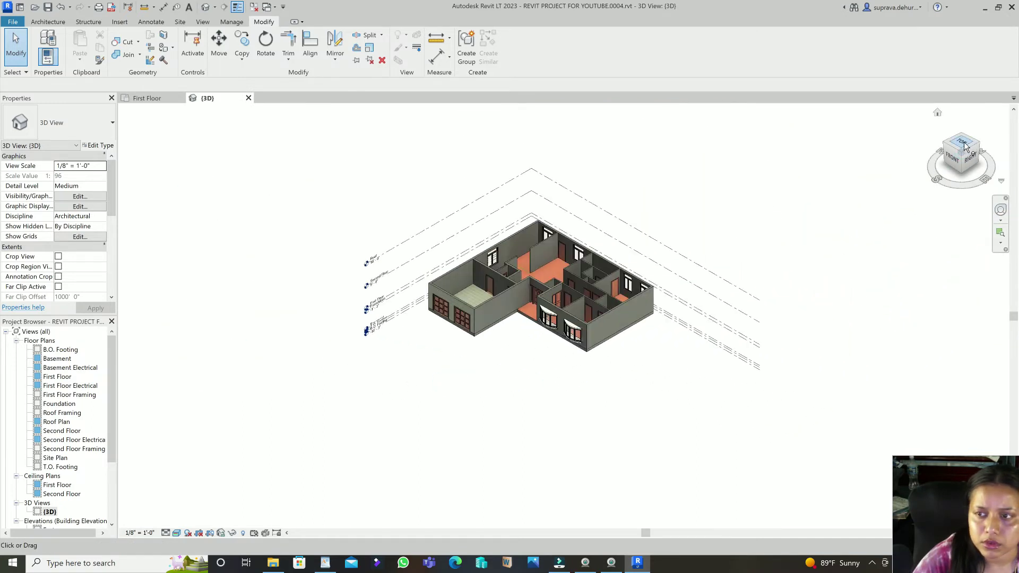
click(964, 146)
click(964, 147)
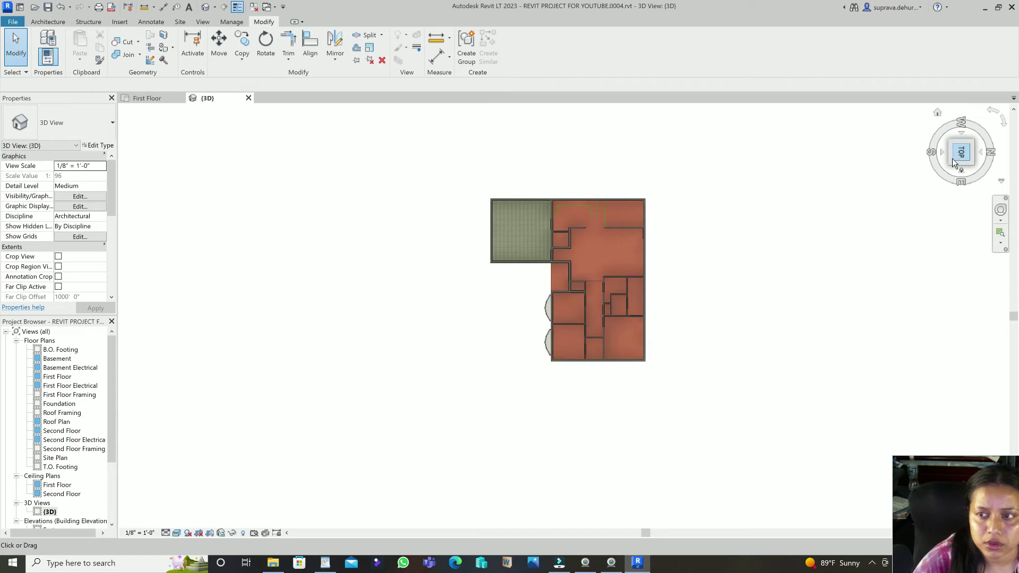
click(950, 164)
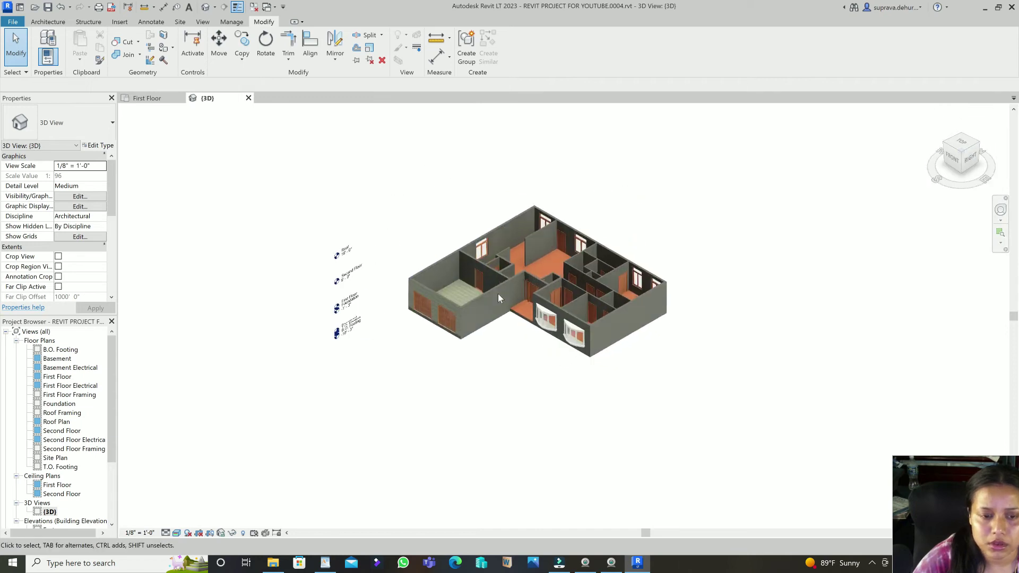
scroll(498, 294, up, 4)
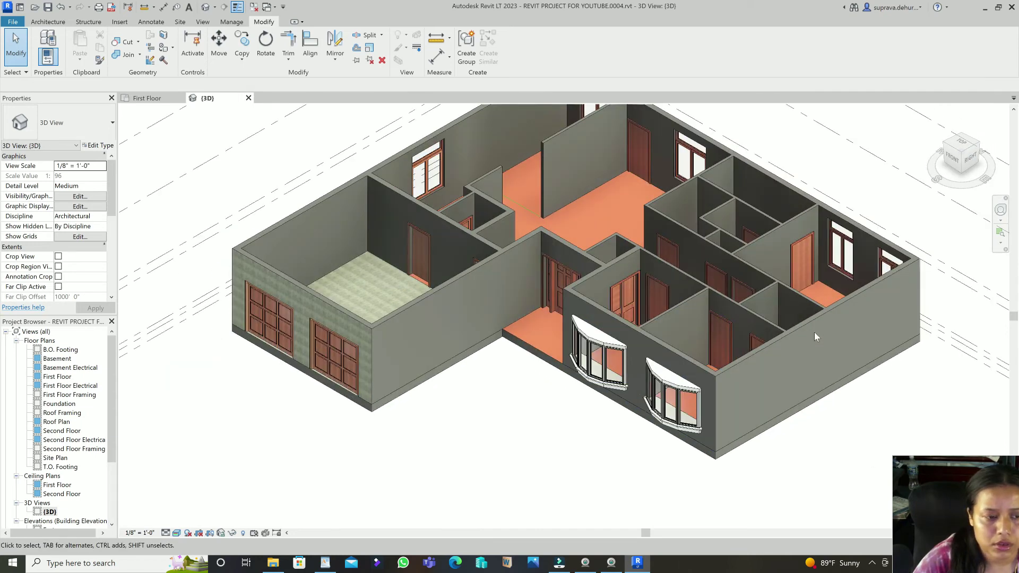
click(972, 150)
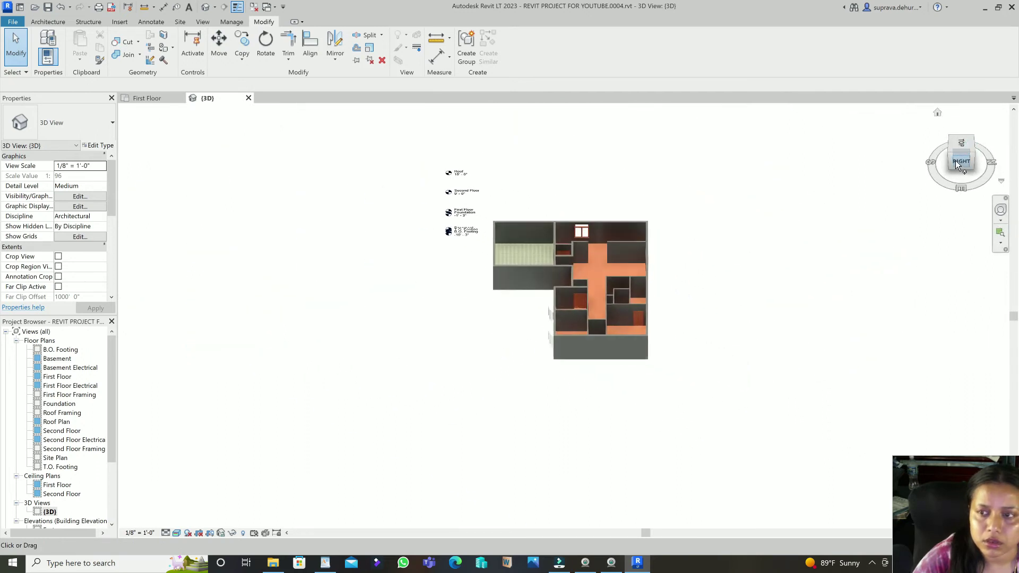
click(951, 156)
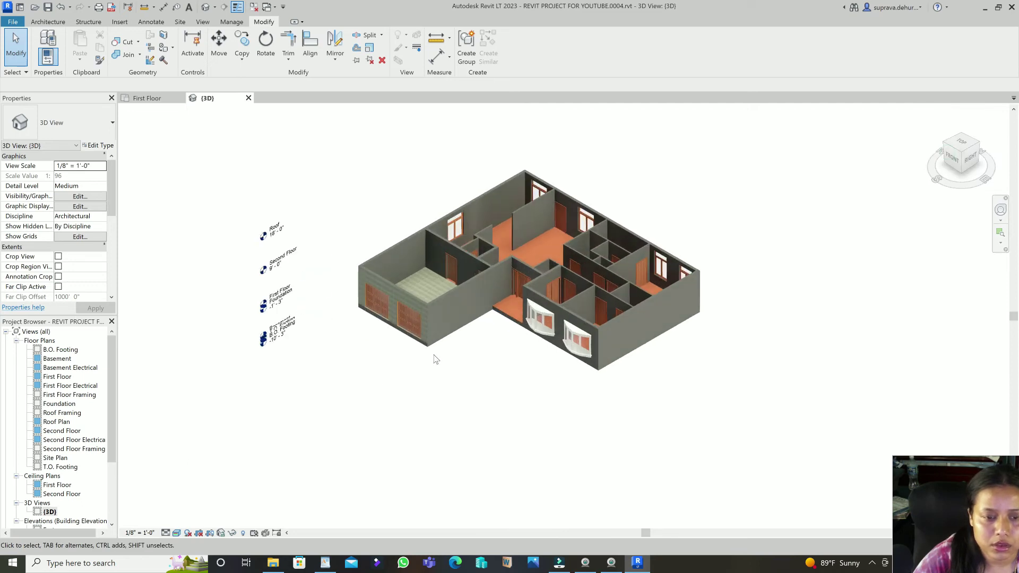
scroll(538, 283, up, 3)
scroll(637, 330, up, 2)
scroll(803, 385, up, 2)
middle_drag(803, 385, 749, 468)
scroll(749, 468, up, 2)
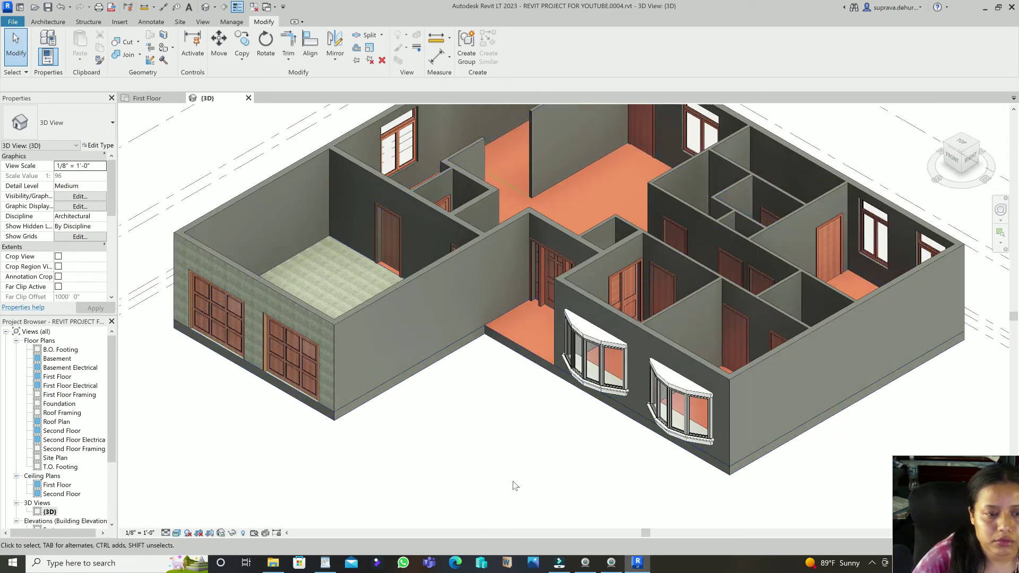
scroll(513, 481, down, 1)
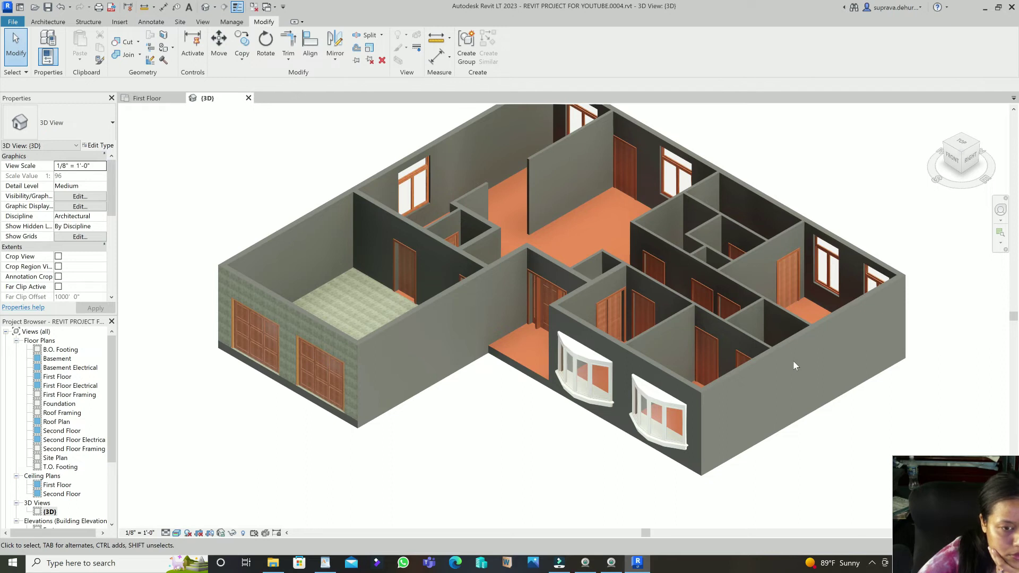
scroll(795, 365, up, 2)
Delete the carpet floor slab from the model in the 3D view, selecting it at its exposed edge by the porch.
double_click(57, 377)
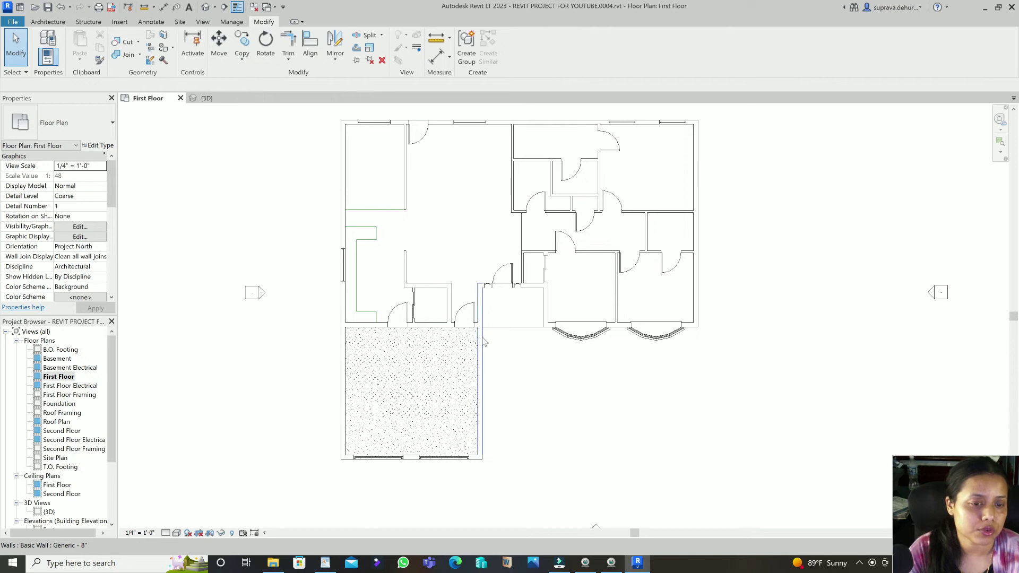
double_click(46, 513)
scroll(364, 378, up, 5)
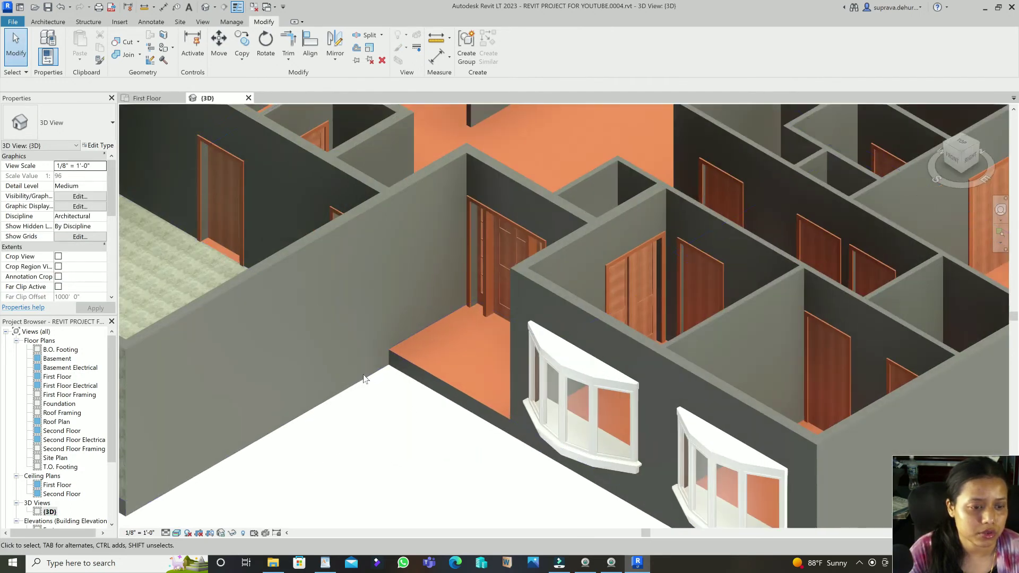
key(d)
key(e)
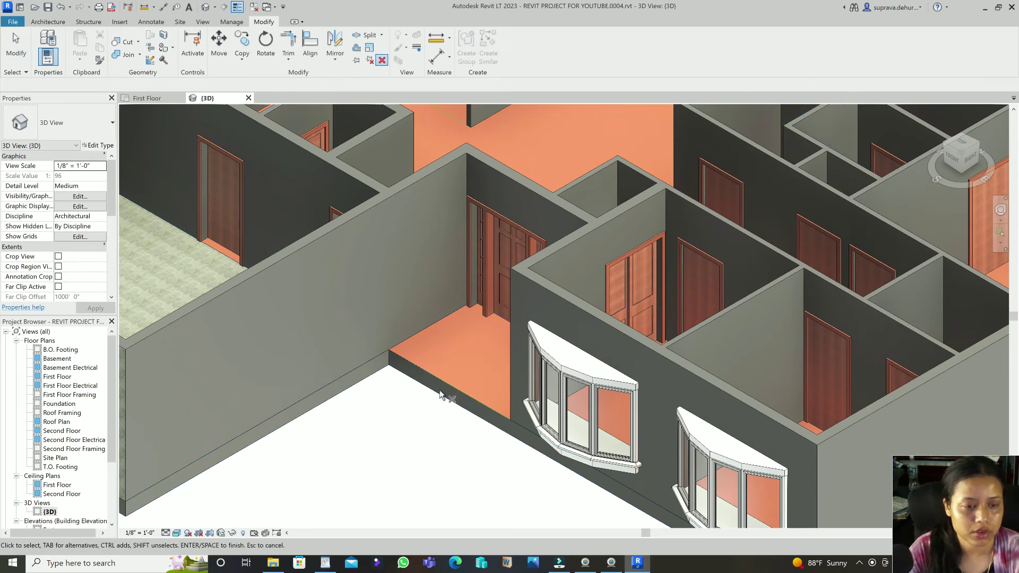
key(Escape)
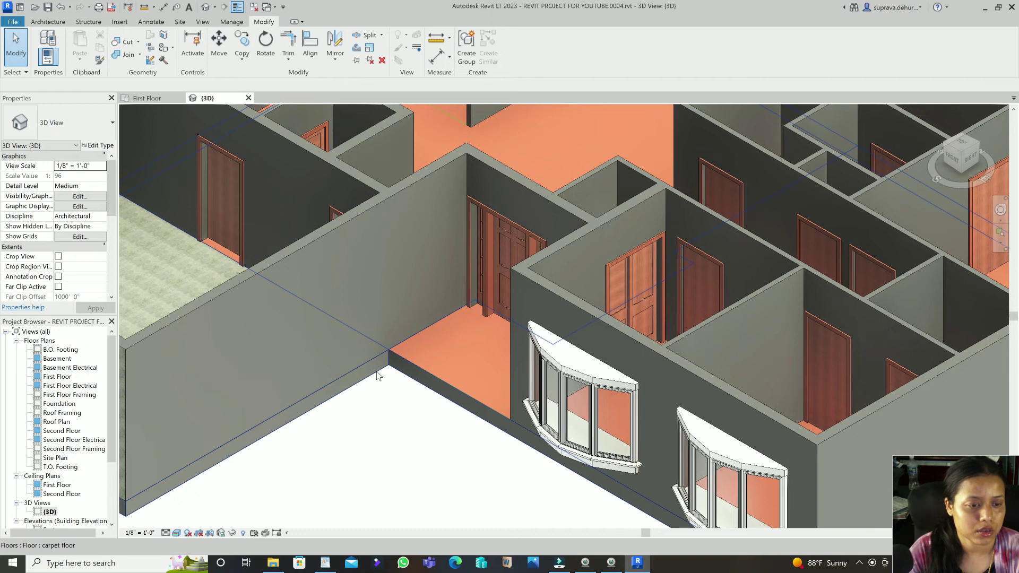
click(402, 379)
key(Delete)
scroll(402, 378, down, 3)
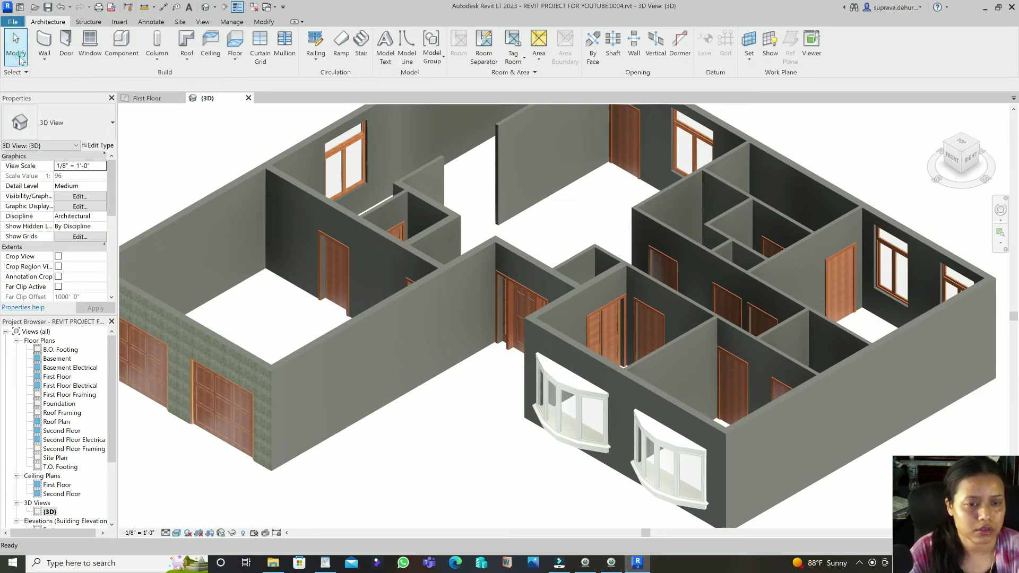
Open the First Floor plan and start an architectural floor using the carpet type.
double_click(58, 377)
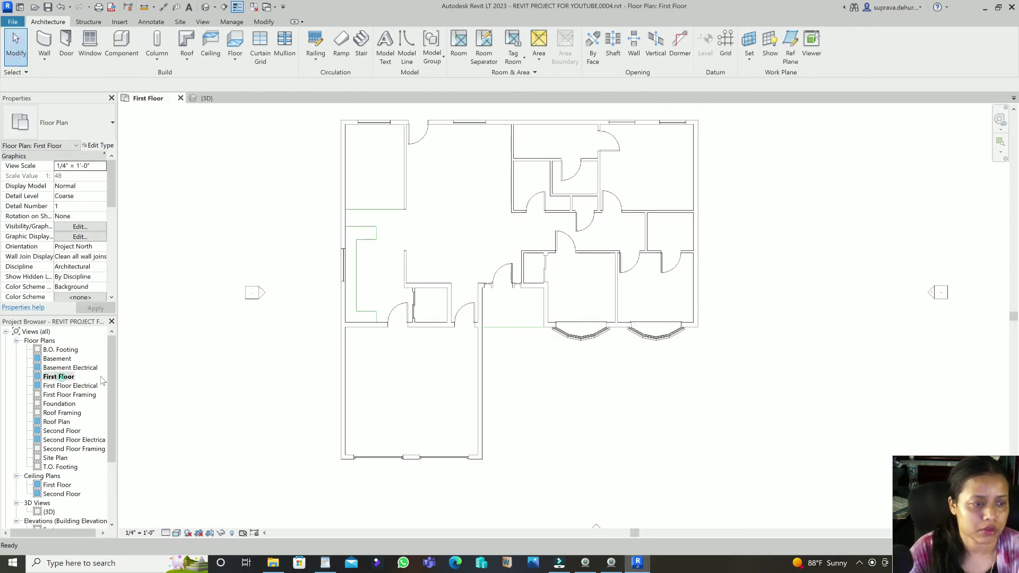
scroll(730, 372, down, 2)
scroll(743, 351, up, 2)
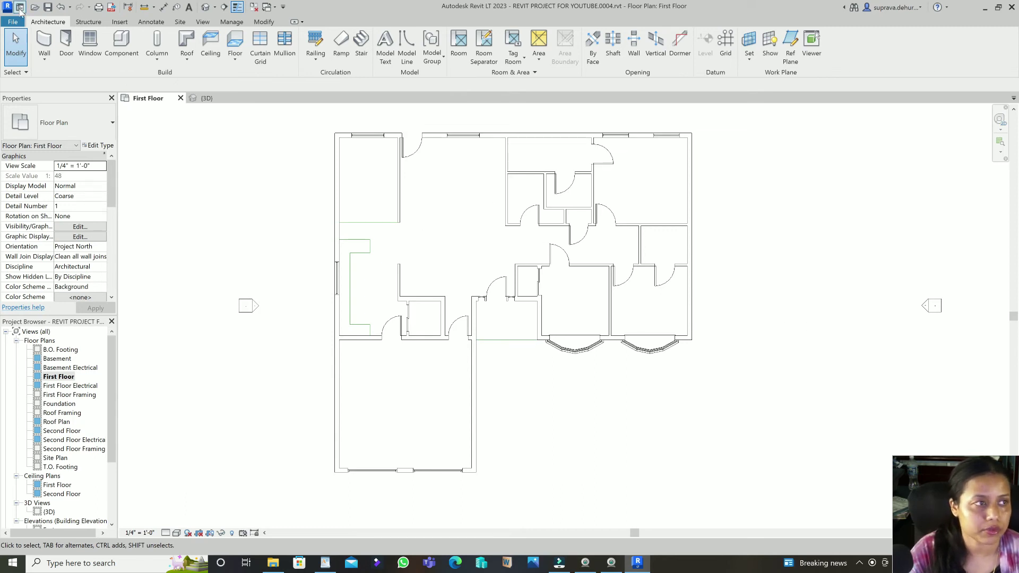
double_click(50, 23)
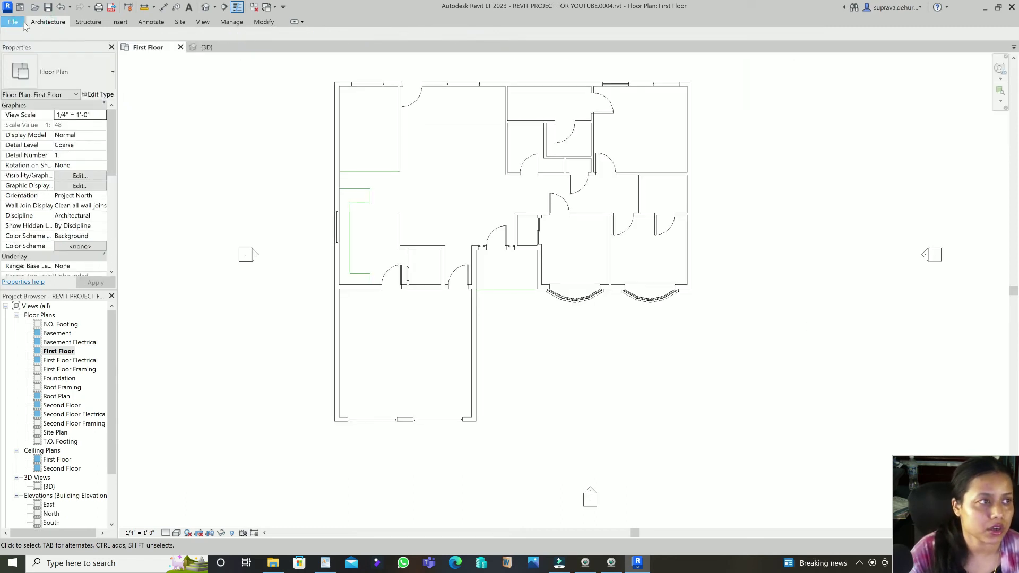
click(14, 23)
click(48, 21)
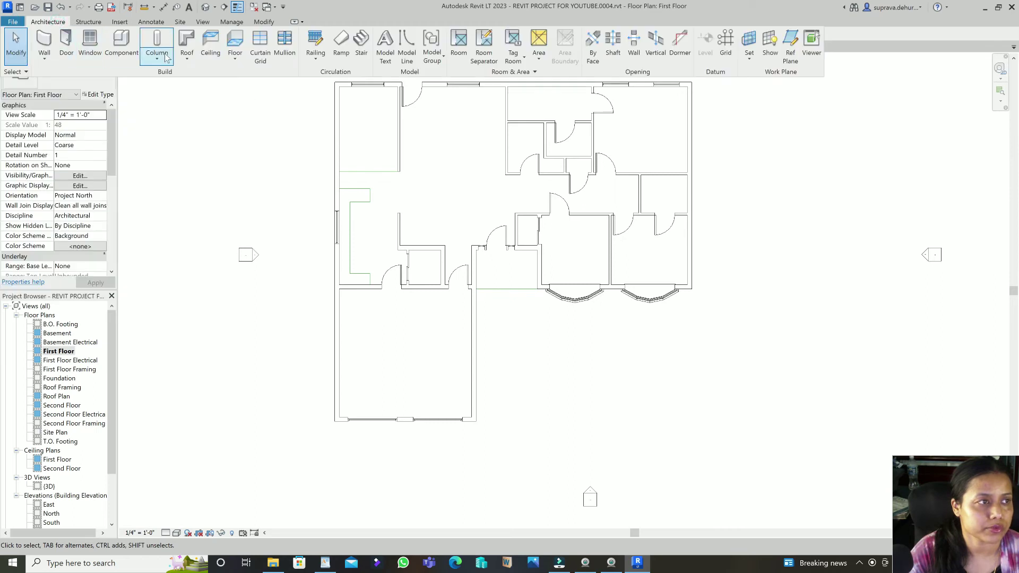
click(242, 57)
click(250, 85)
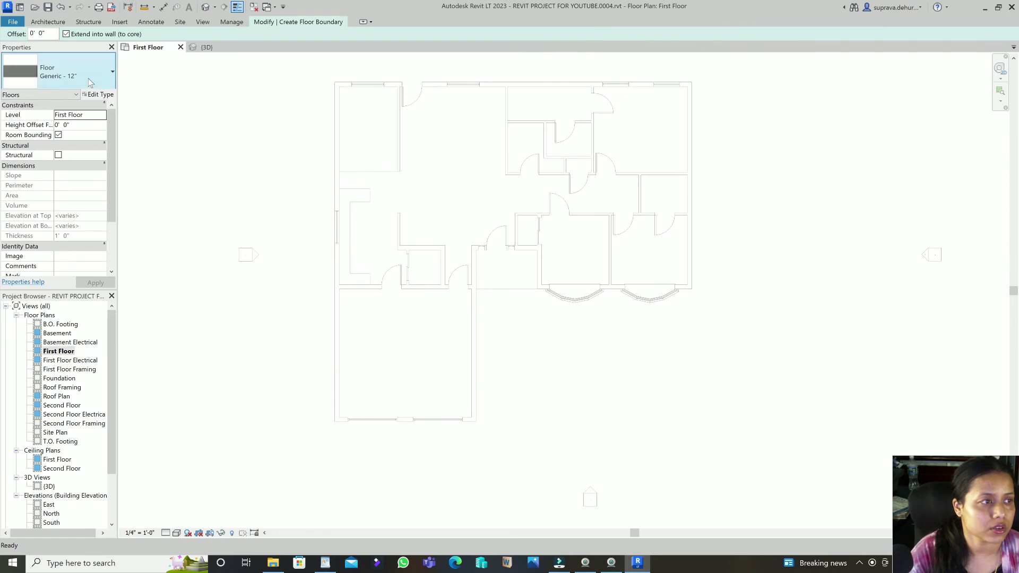
click(90, 79)
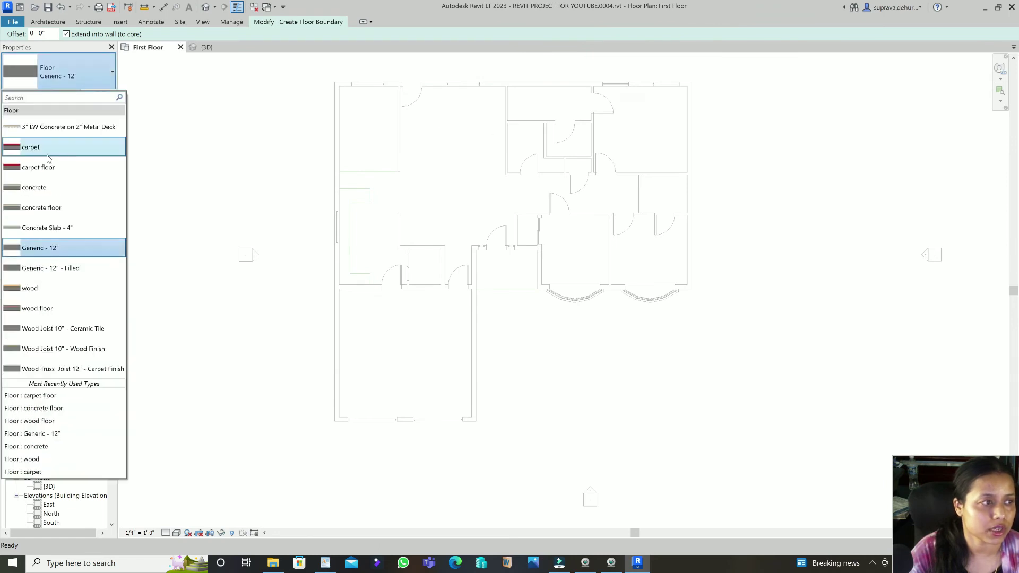
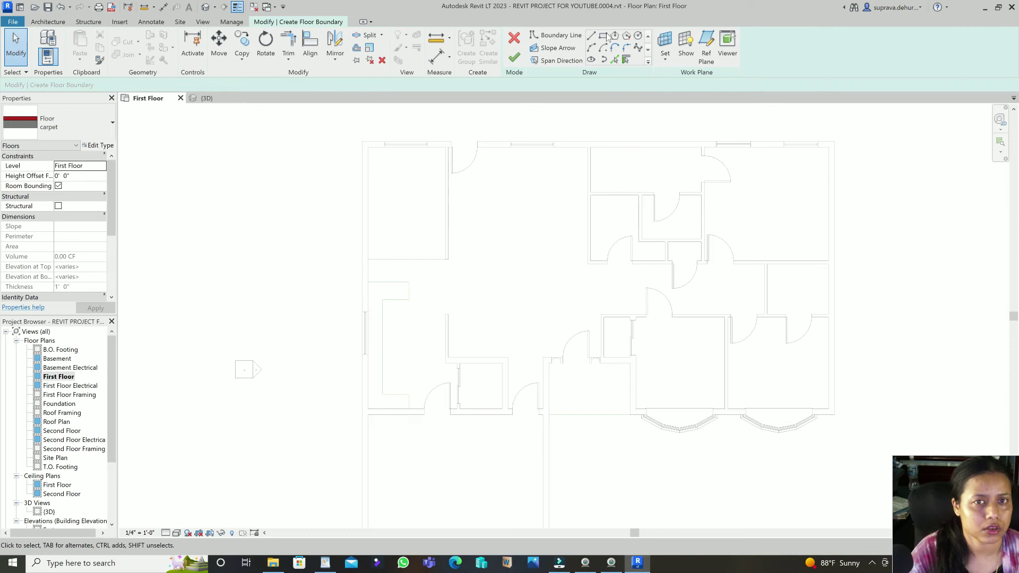
Sketch a rectangular boundary around the two upper-left rooms, down to the wall line above the kitchen, and finish the carpet floor.
click(592, 36)
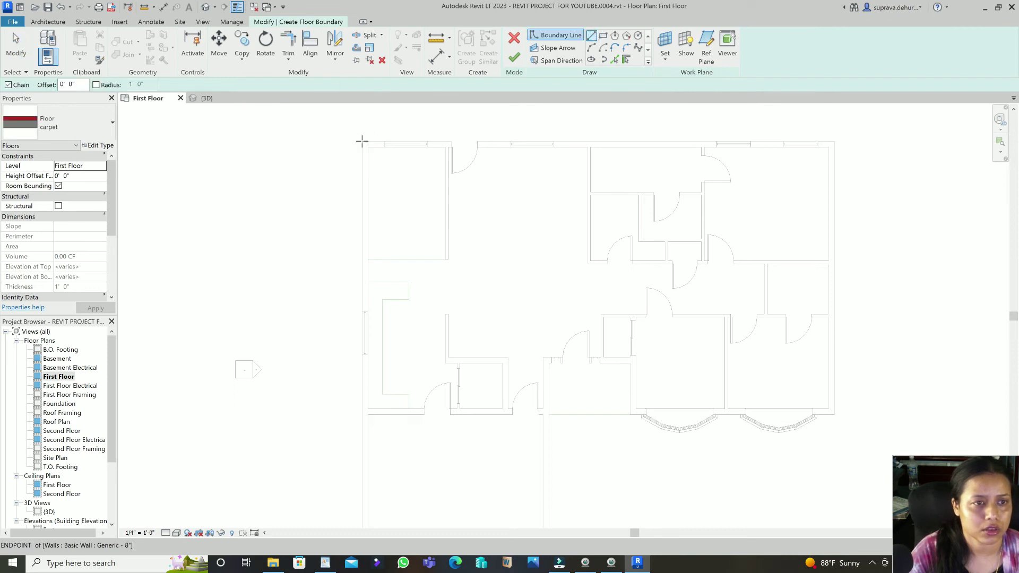
click(361, 141)
click(590, 141)
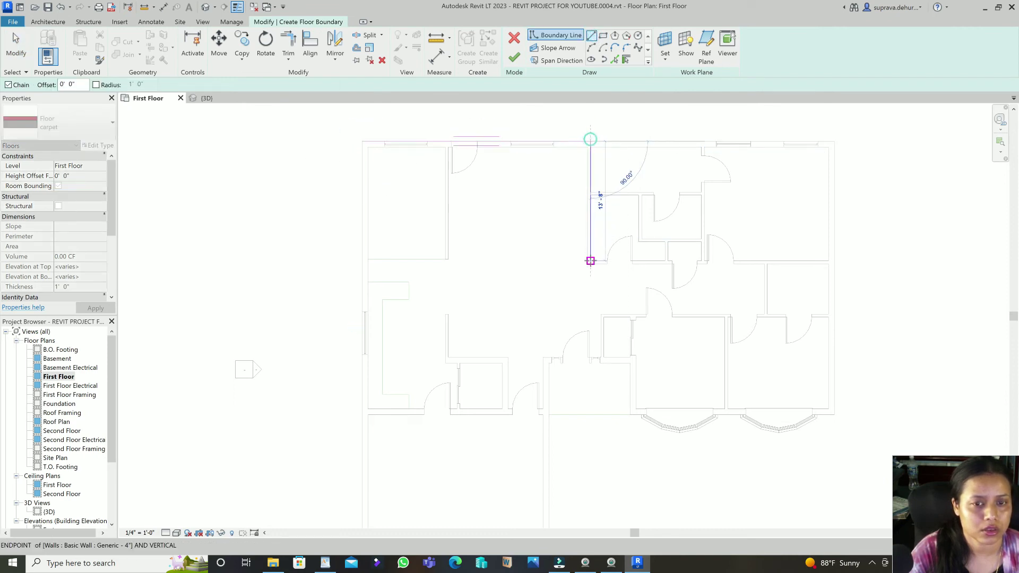
click(591, 264)
click(362, 264)
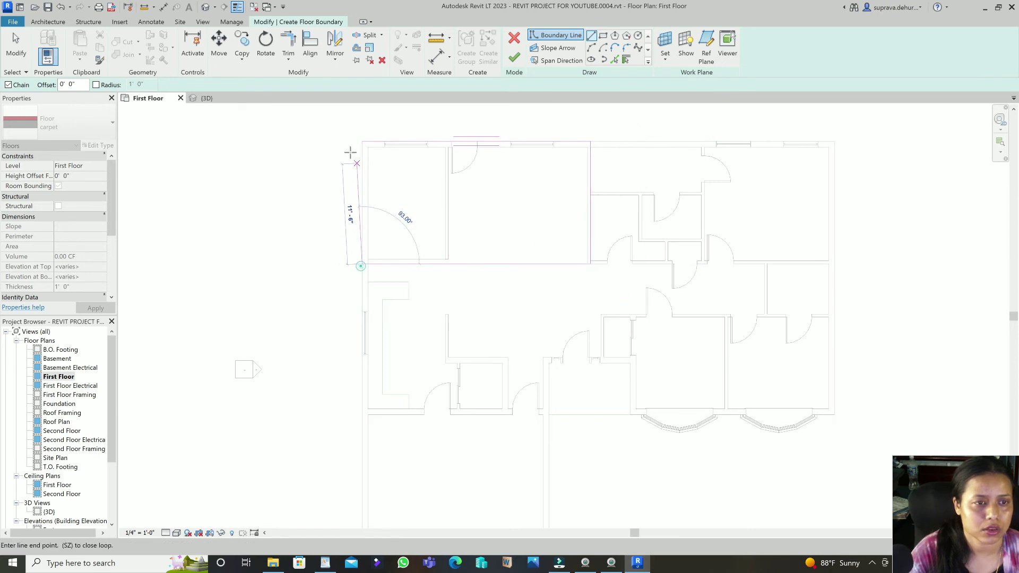
click(362, 142)
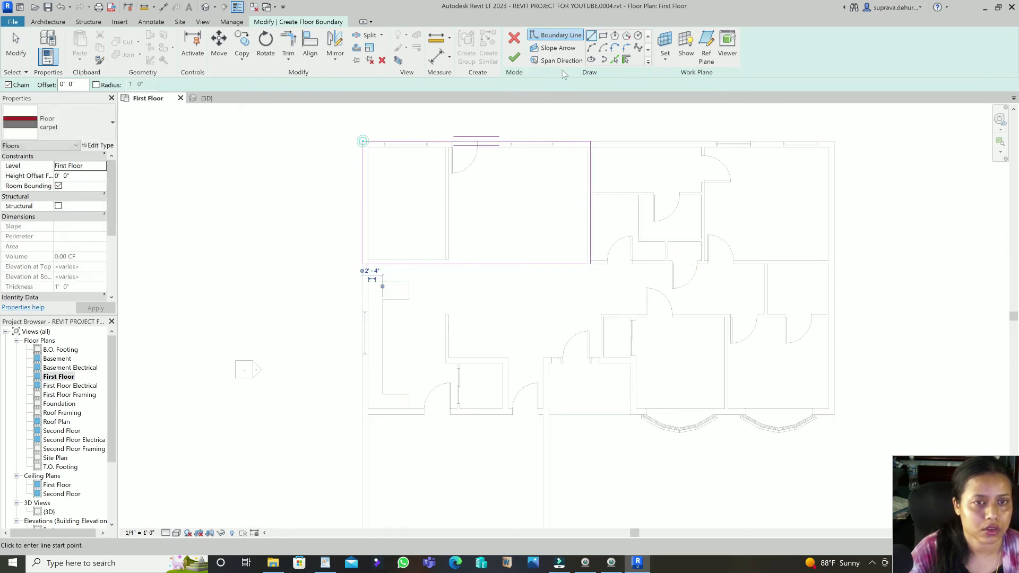
click(514, 58)
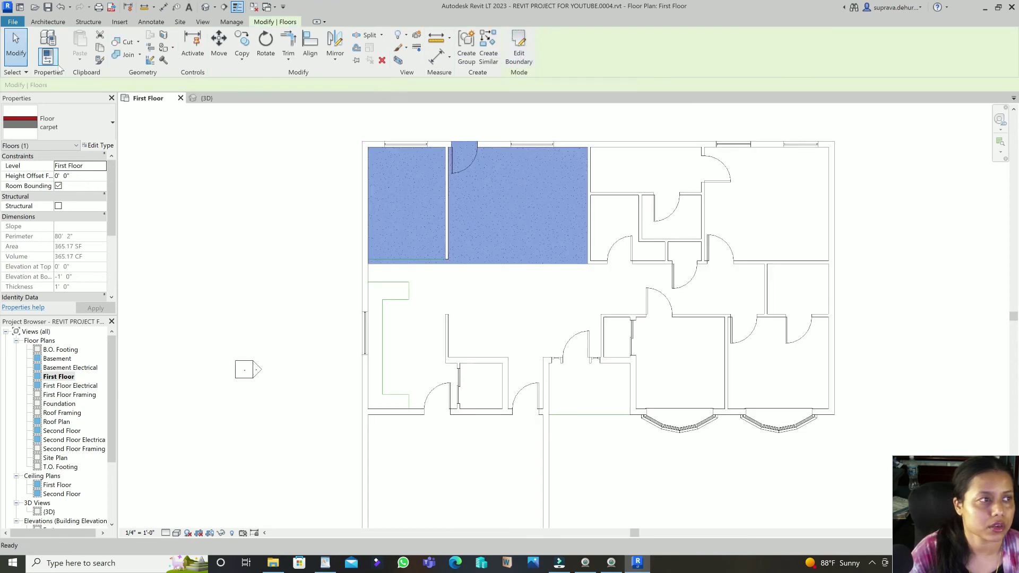
click(15, 48)
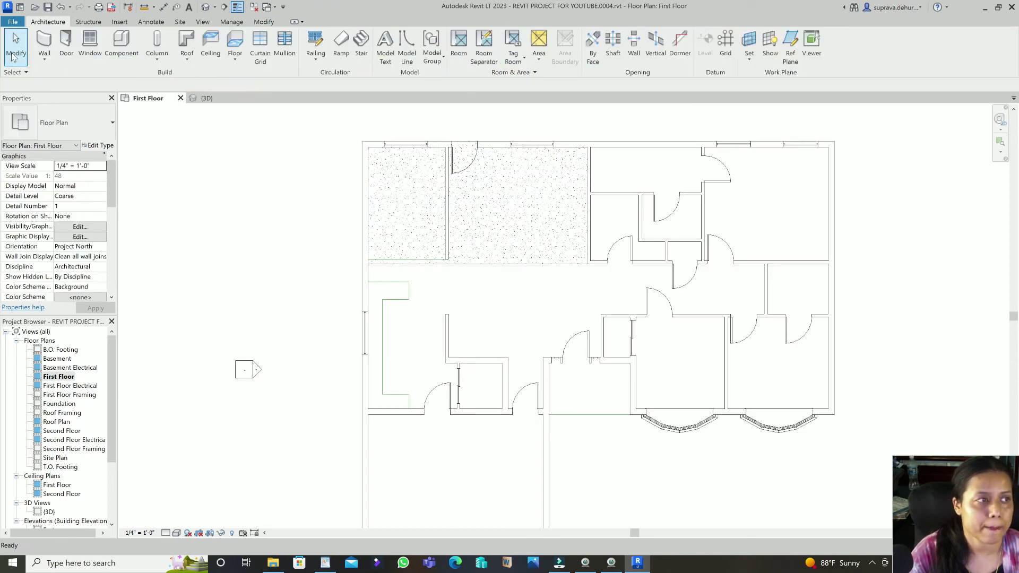
Start another architectural floor and choose the wood type.
click(235, 57)
click(252, 78)
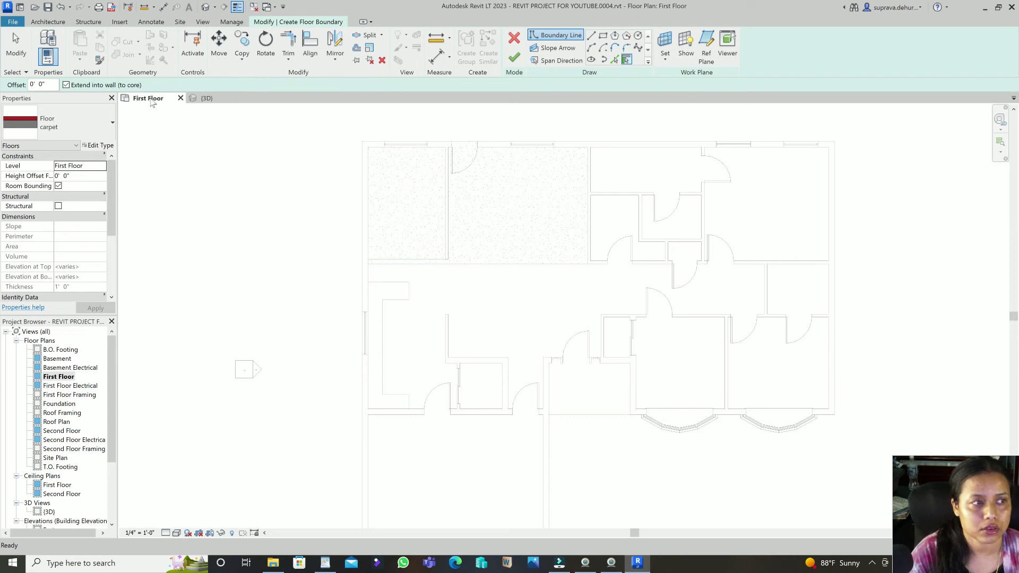
click(80, 124)
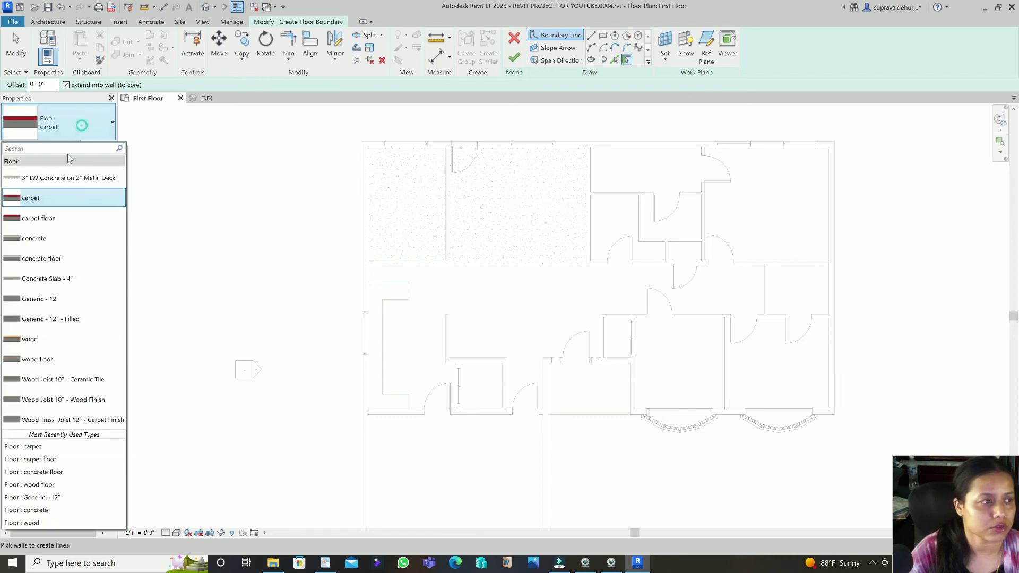
click(3, 343)
Sketch the wood floor's boundary from the carpet floor's upper-right corner along the upper, right and lower exterior walls and up the porch's right side.
click(591, 35)
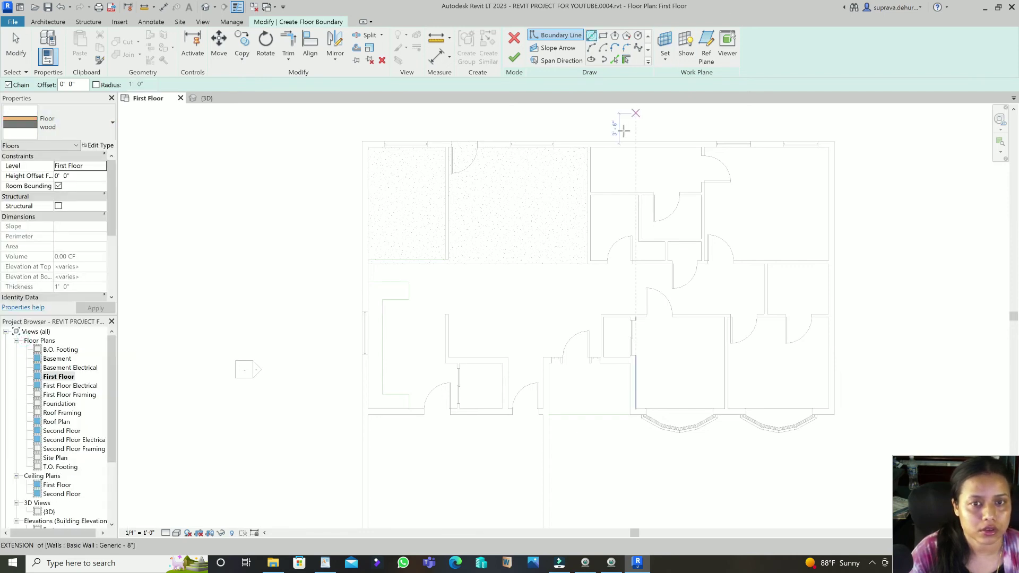
click(588, 147)
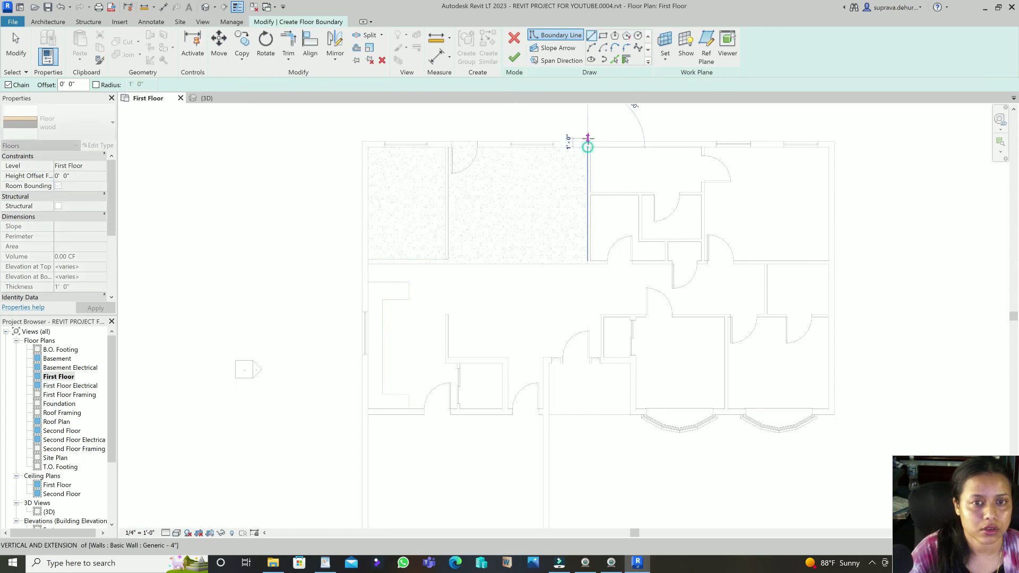
click(834, 140)
click(835, 414)
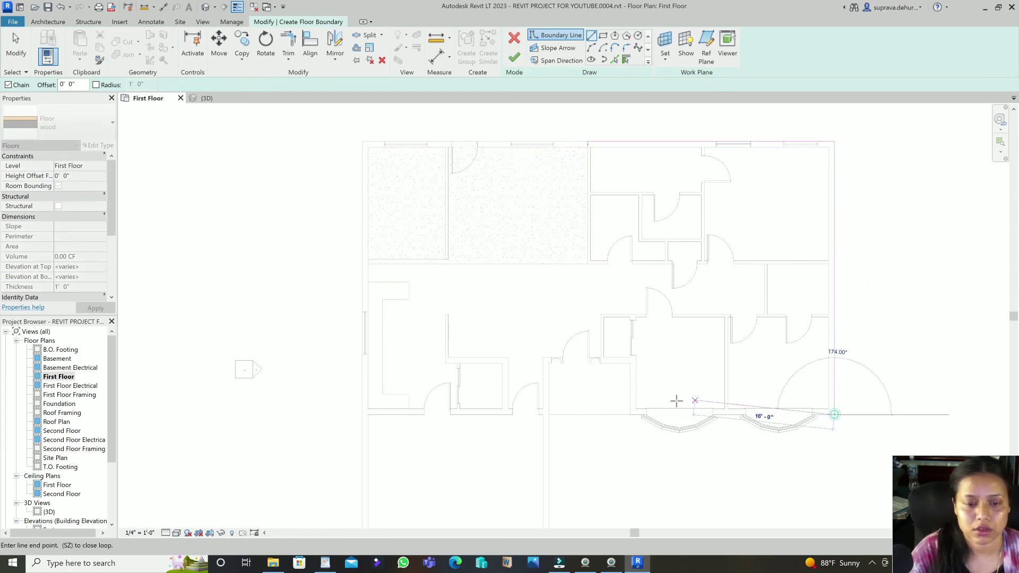
click(629, 414)
click(630, 363)
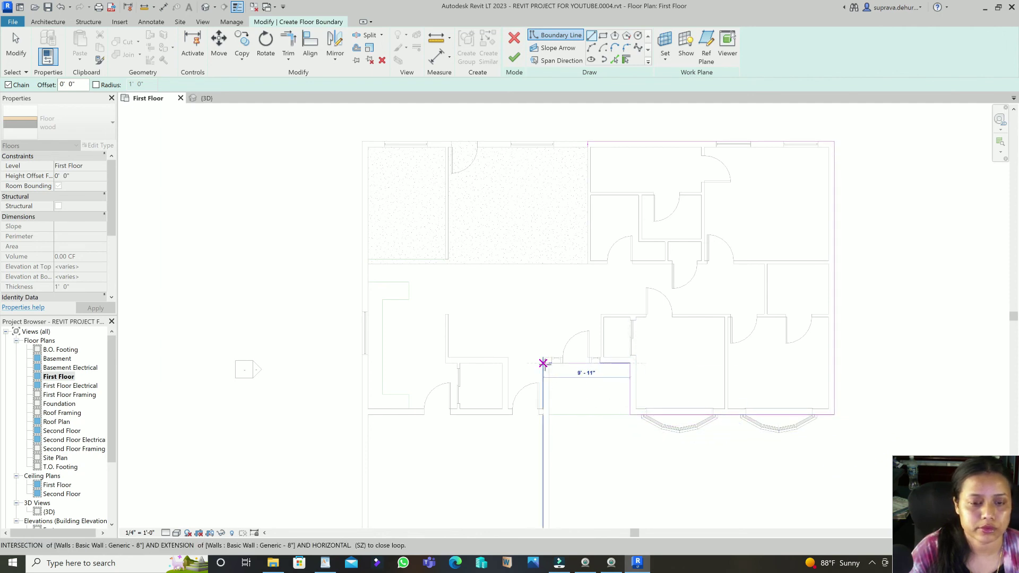
Continue the wood floor's boundary along the entrance wall, down the porch's left wall and across the garage's upper wall to the left exterior wall.
scroll(630, 358, up, 2)
click(626, 349)
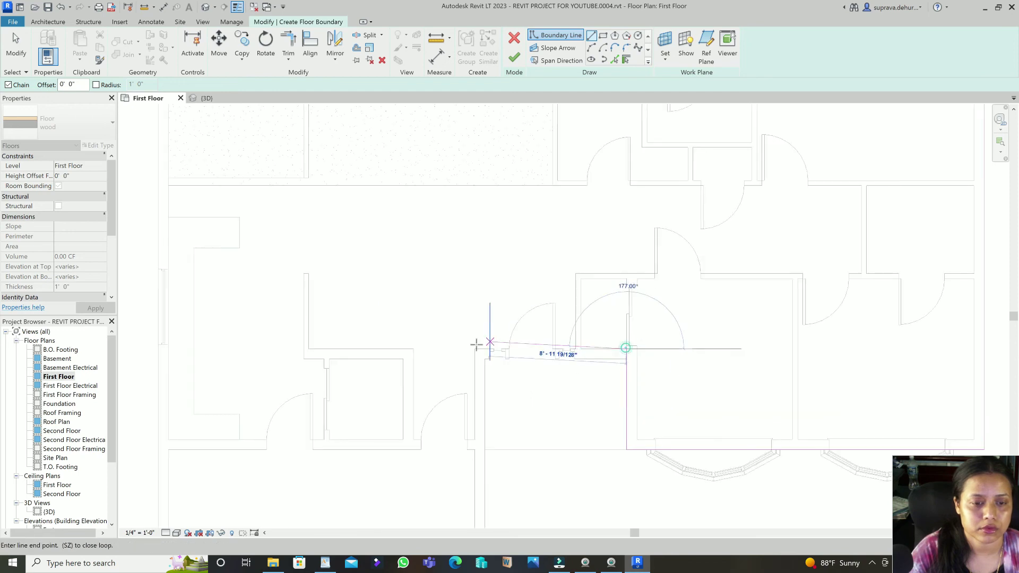
click(476, 349)
click(479, 440)
scroll(630, 422, down, 2)
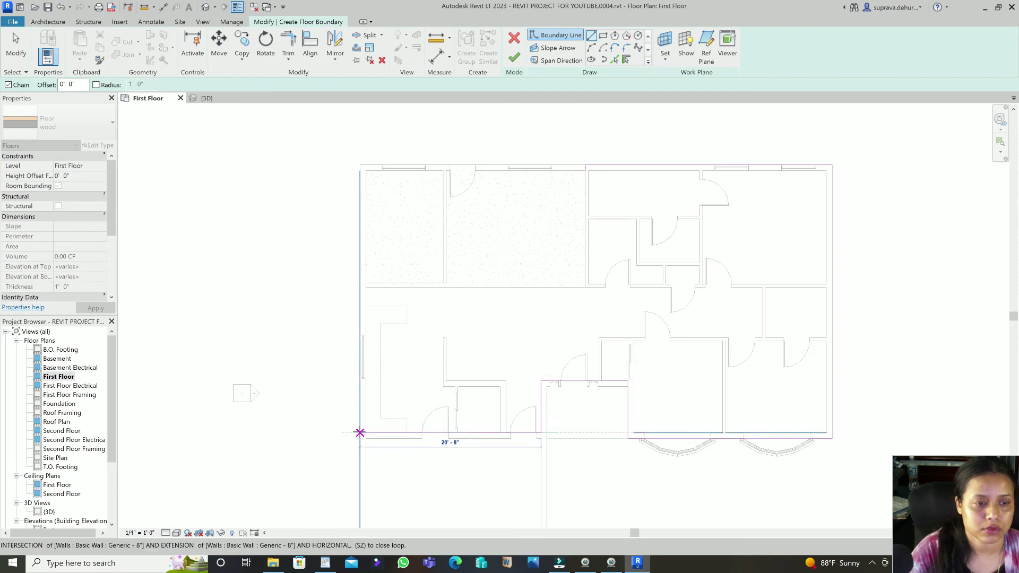
click(360, 431)
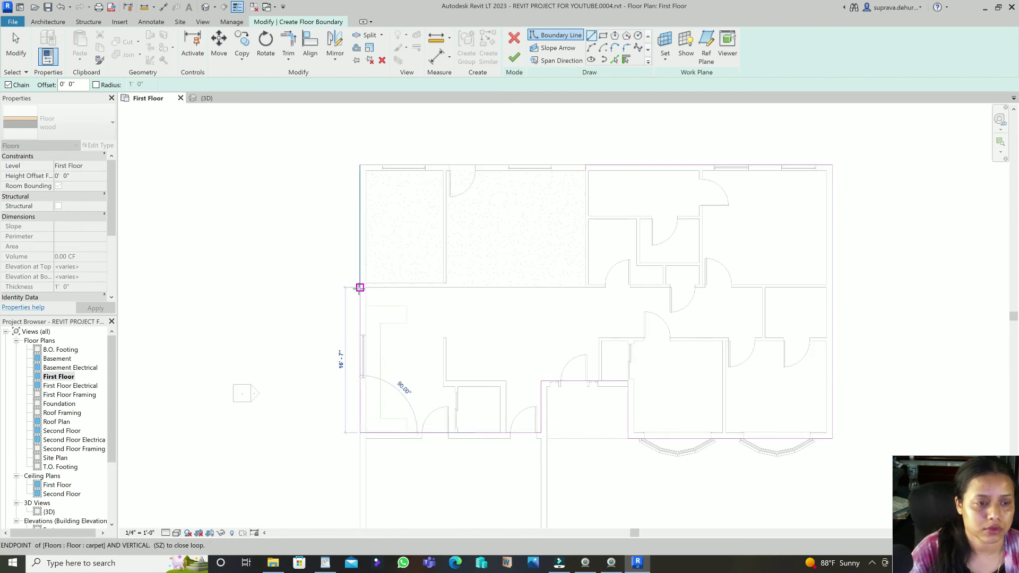
Close the boundary up the left exterior wall and around the carpet floor's lower and right edges, and finish the wood floor.
click(360, 287)
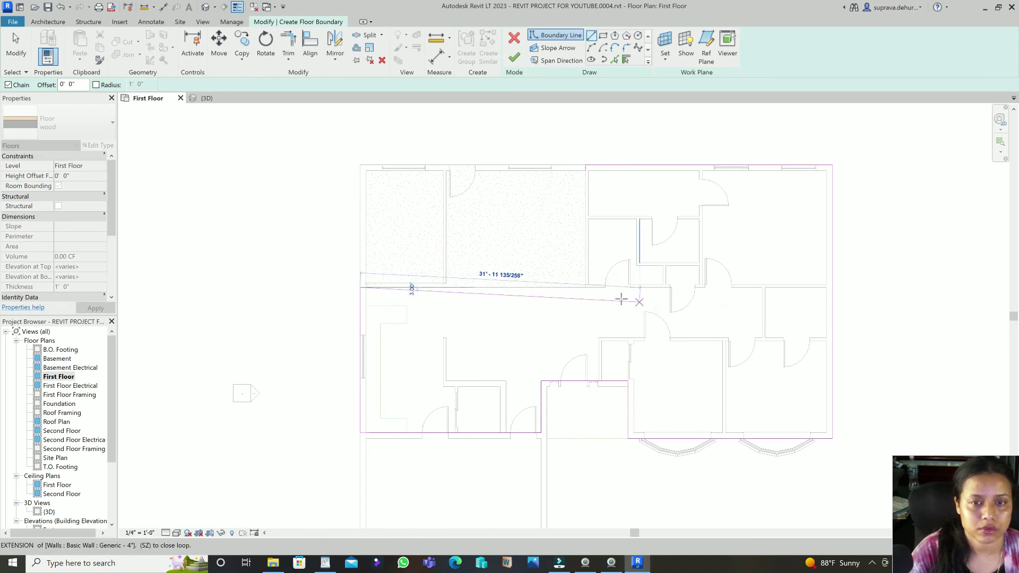
click(586, 288)
click(586, 166)
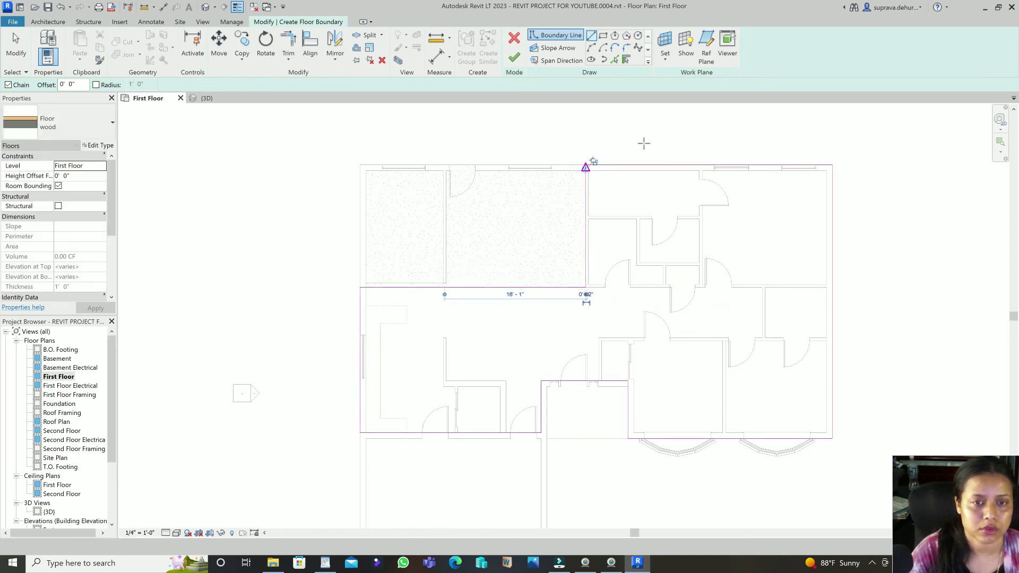
click(514, 57)
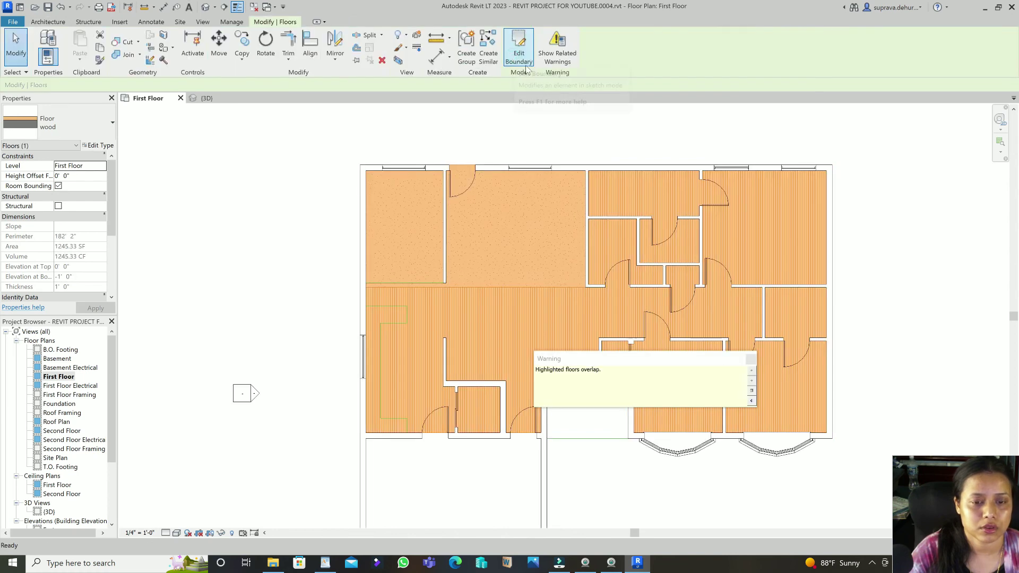
click(892, 244)
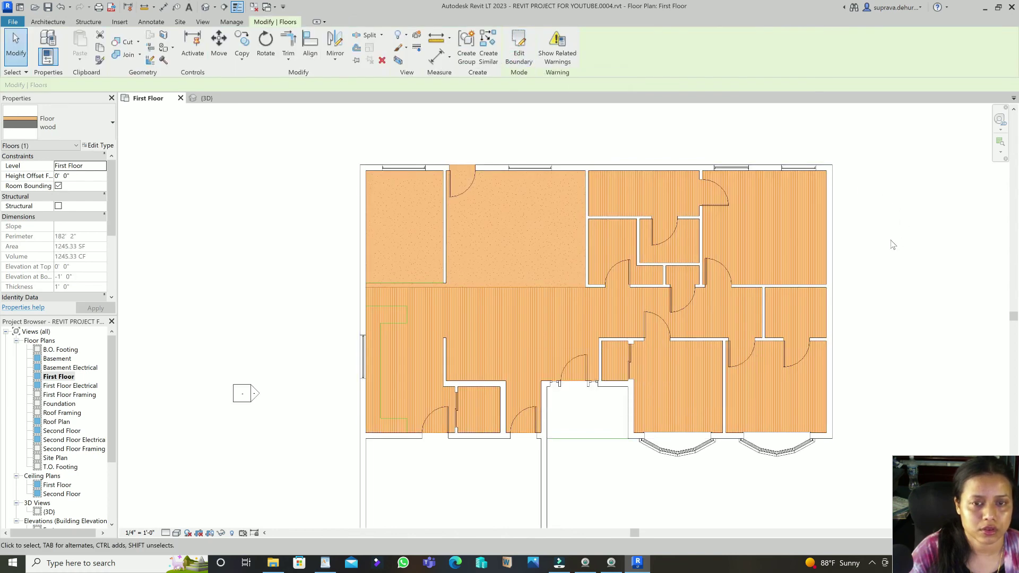
Start an architectural floor for the garage and choose the concrete type.
scroll(542, 108, down, 1)
middle_drag(649, 298, 604, 216)
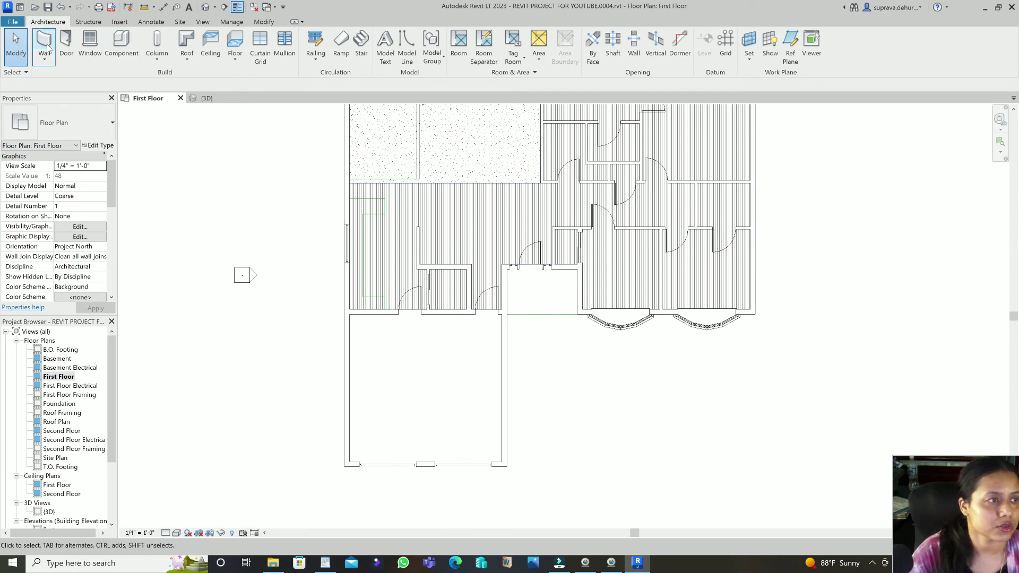
click(236, 60)
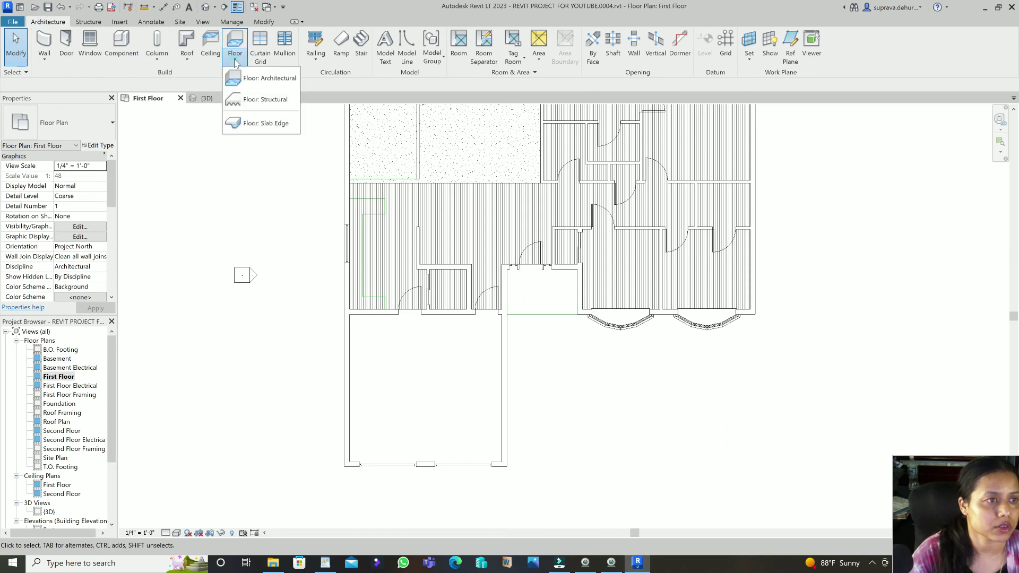
click(262, 85)
click(100, 130)
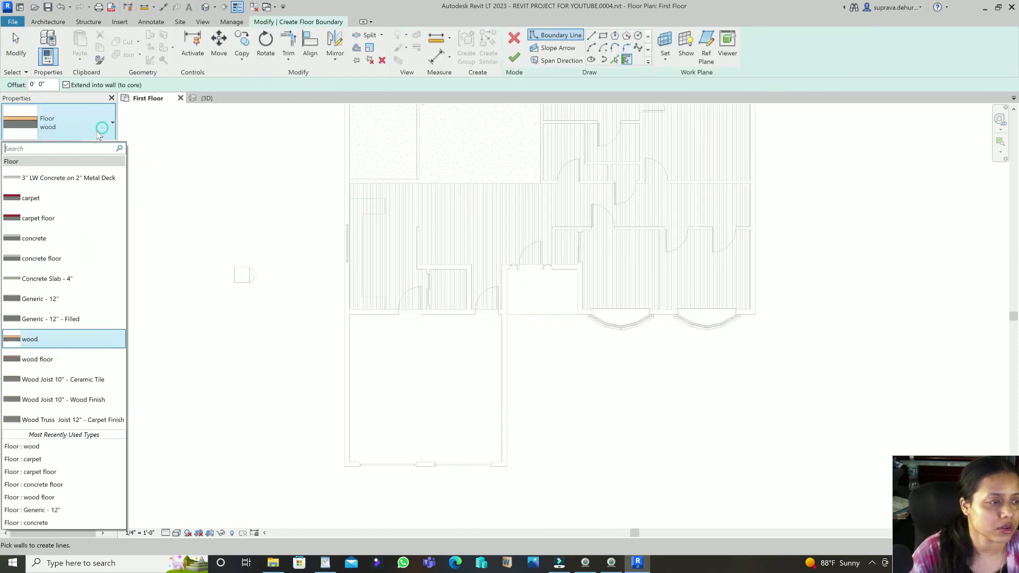
click(55, 246)
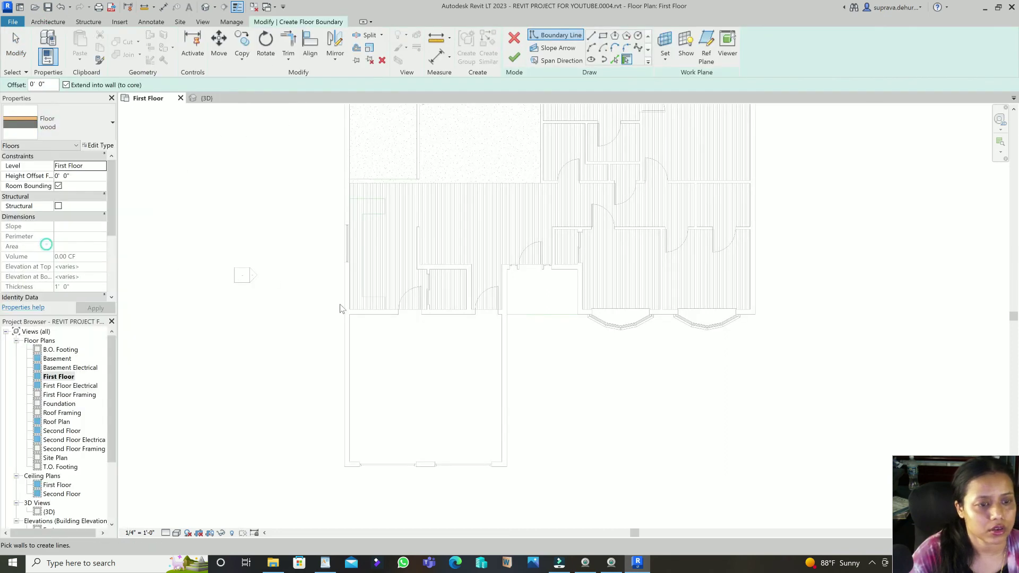
Sketch a rectangular boundary around the garage's outer walls, meeting the wood floor's lower edge, and finish the concrete floor.
click(592, 37)
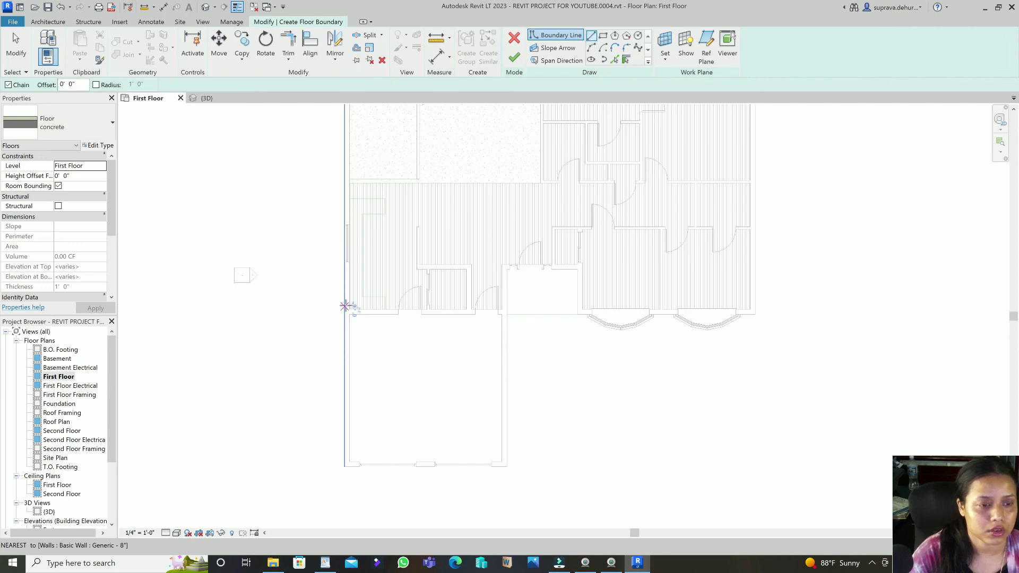
click(504, 310)
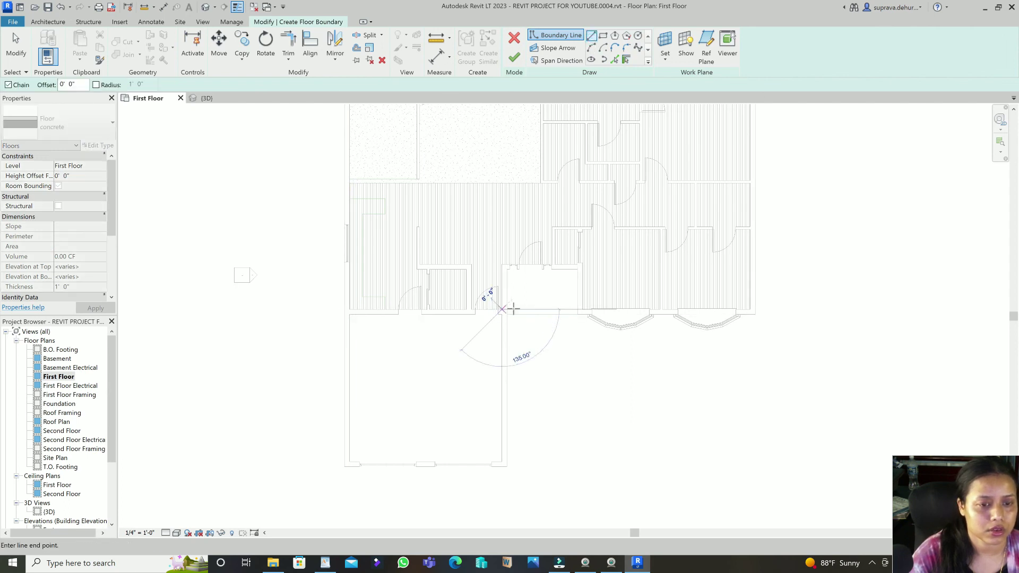
click(507, 468)
click(345, 466)
click(344, 310)
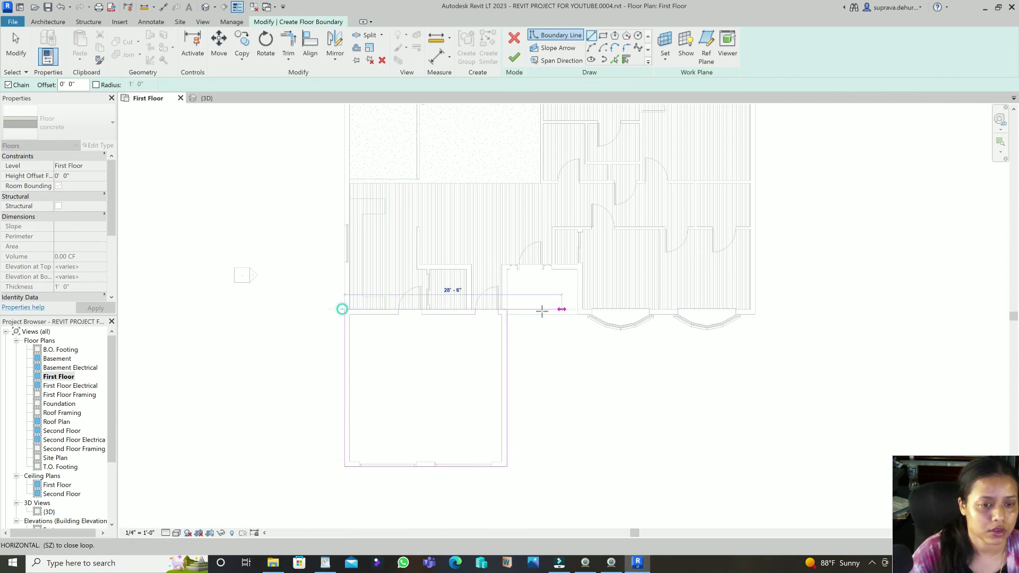
click(502, 310)
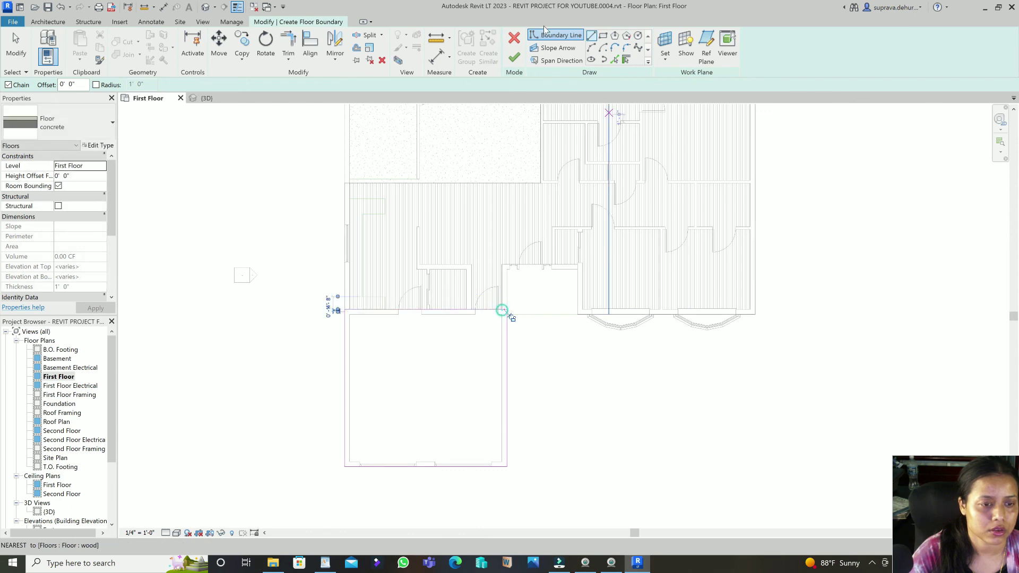
click(515, 57)
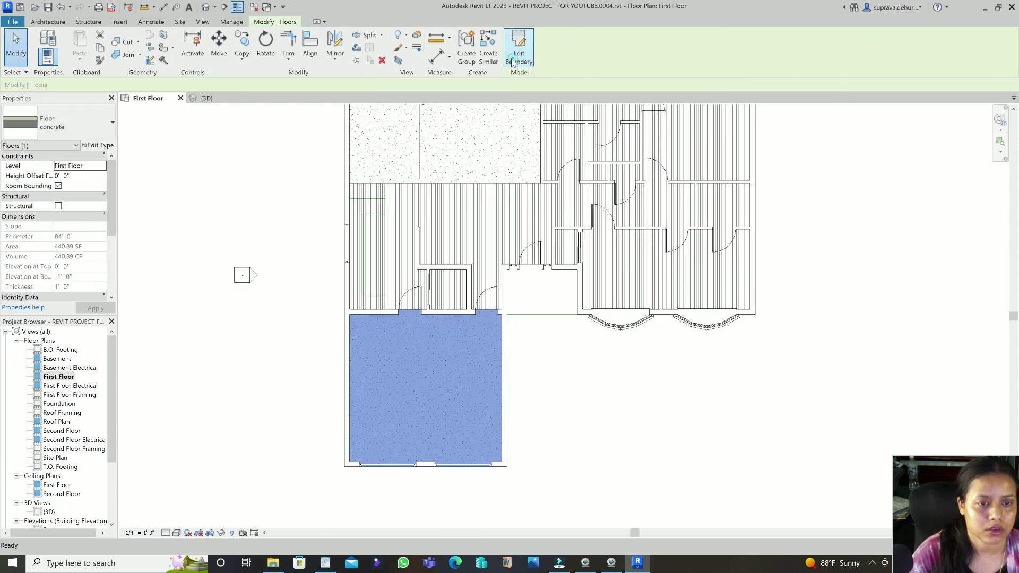
Open the 3D view and inspect the concrete garage floor and the neighbouring wood and carpet floors.
click(49, 512)
click(37, 504)
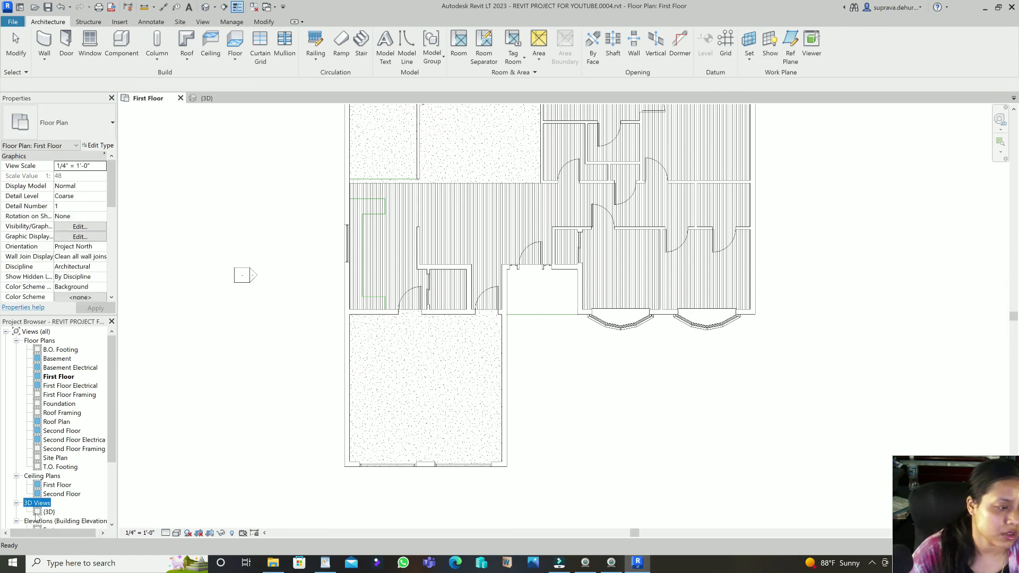
double_click(48, 512)
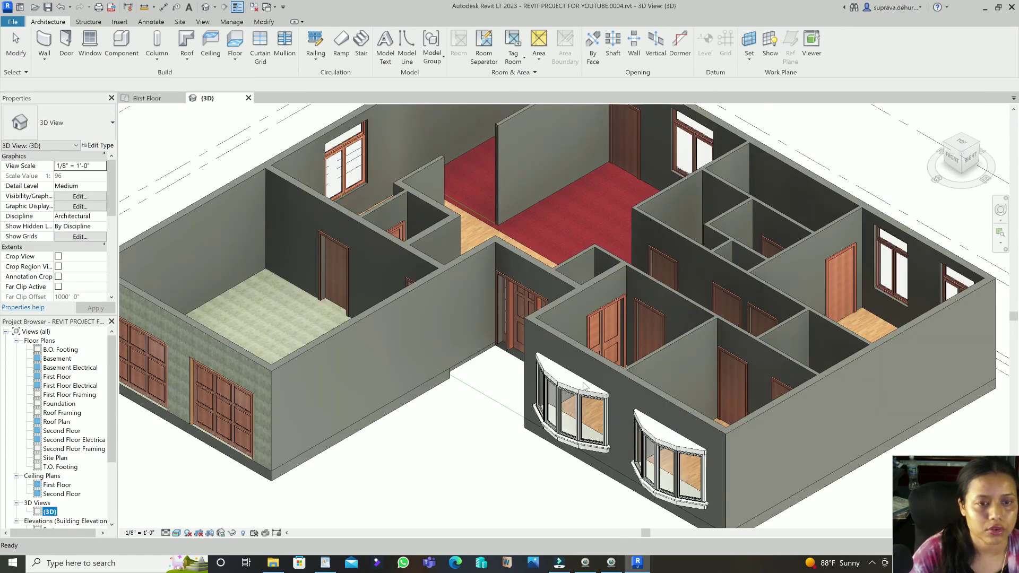
scroll(583, 386, down, 3)
scroll(399, 325, up, 5)
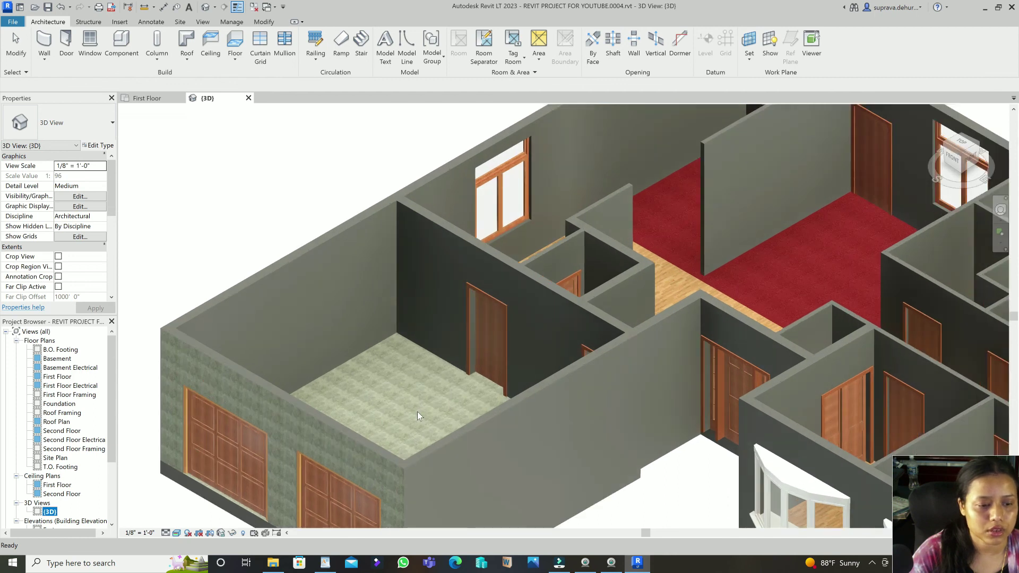
scroll(699, 291, up, 1)
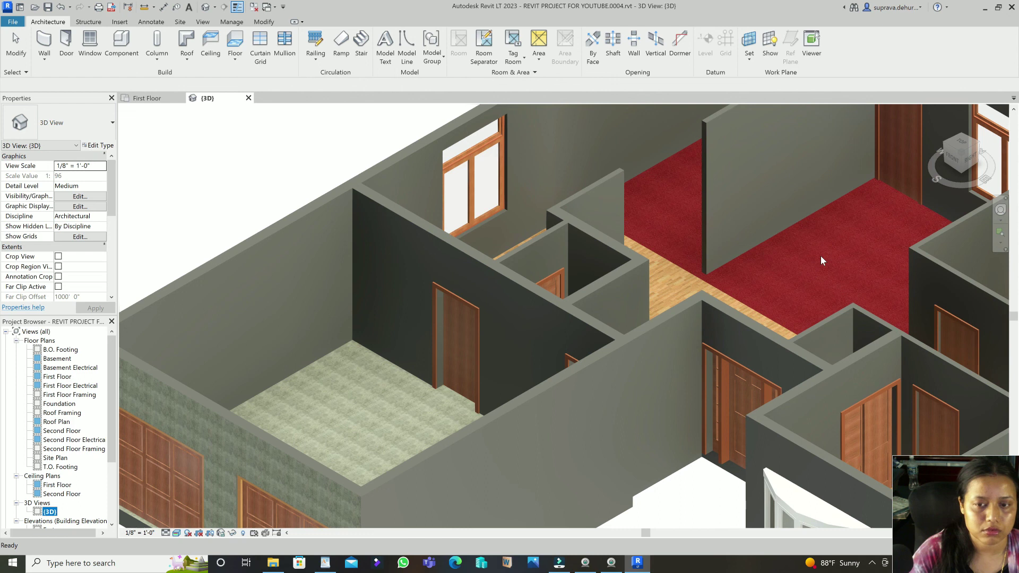
scroll(804, 262, down, 2)
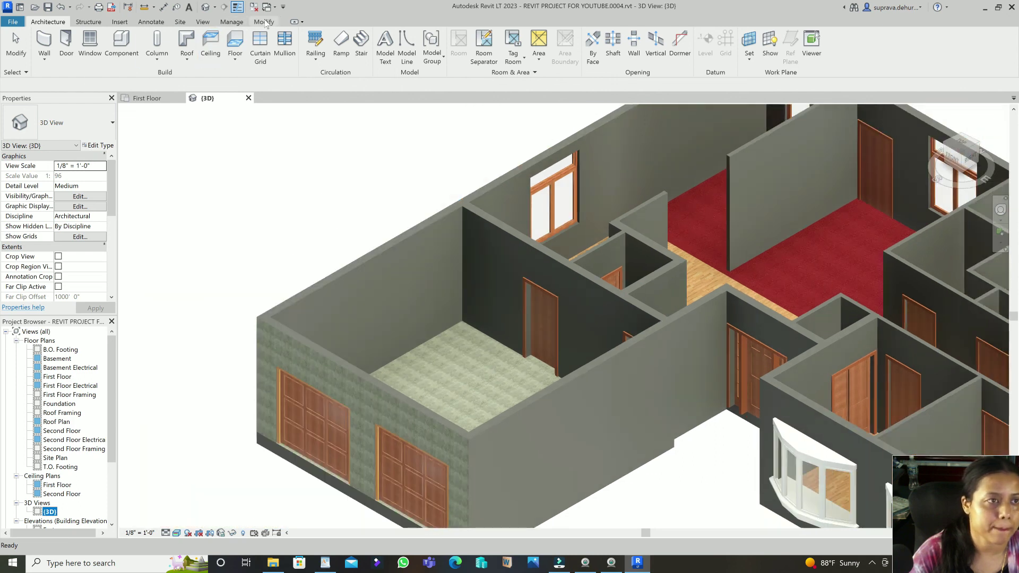
Repaint the garage's front wall face with a plain brick-red finish and end the Paint command.
key(p)
key(t)
click(78, 104)
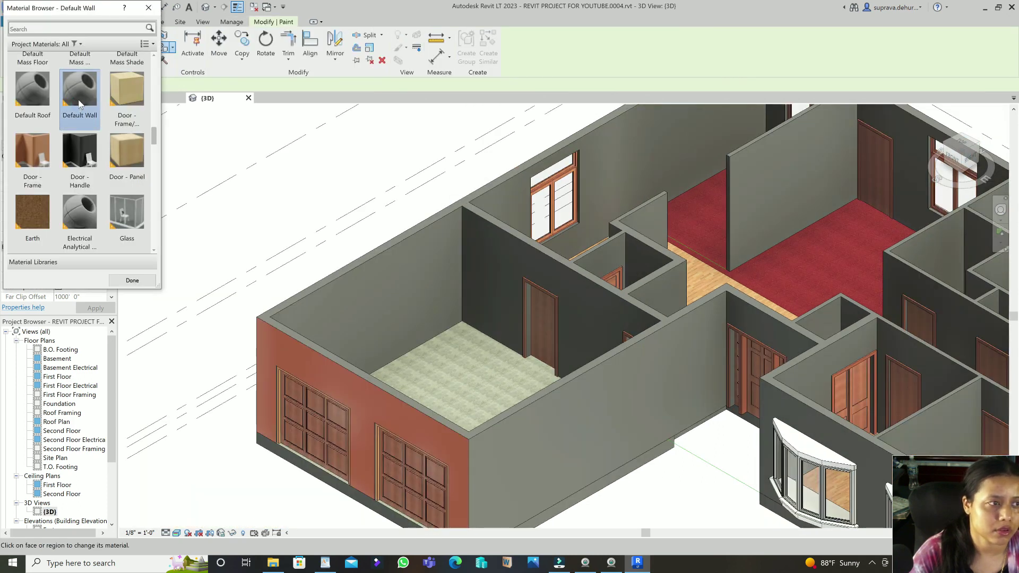
click(144, 277)
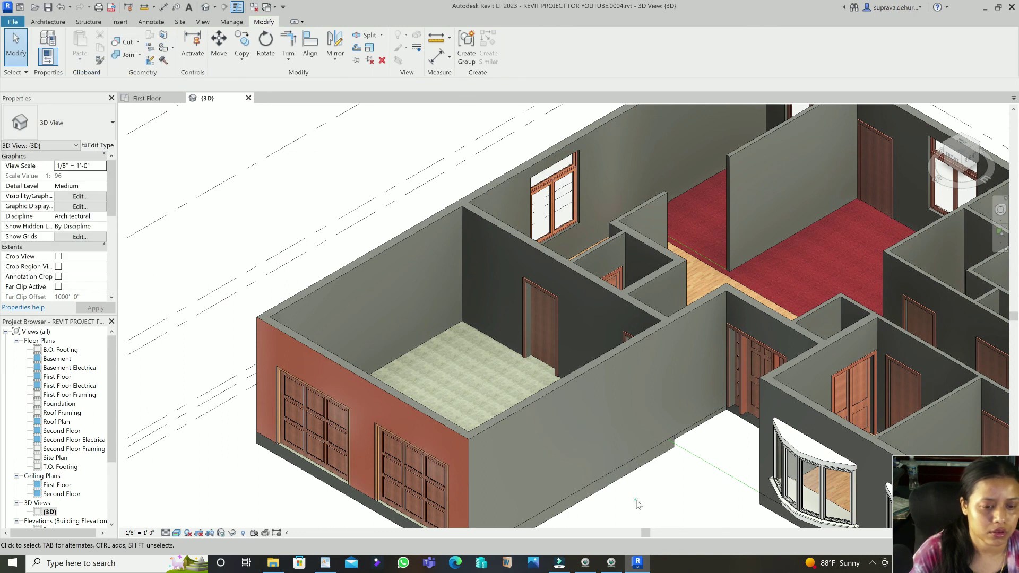
Examine the floor finishes across the whole house from above its right side in 3D.
scroll(404, 252, down, 3)
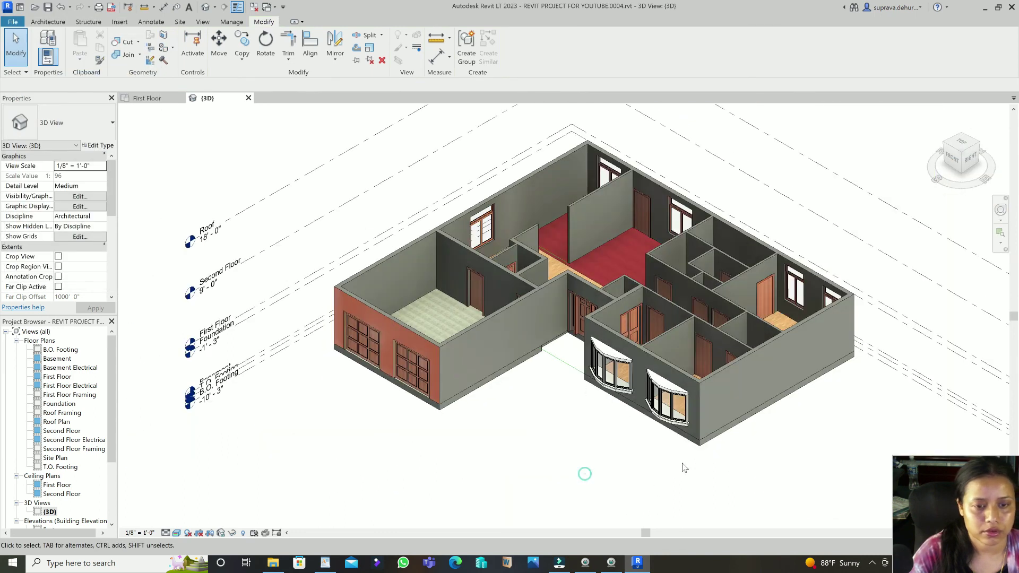
middle_drag(685, 467, 584, 495)
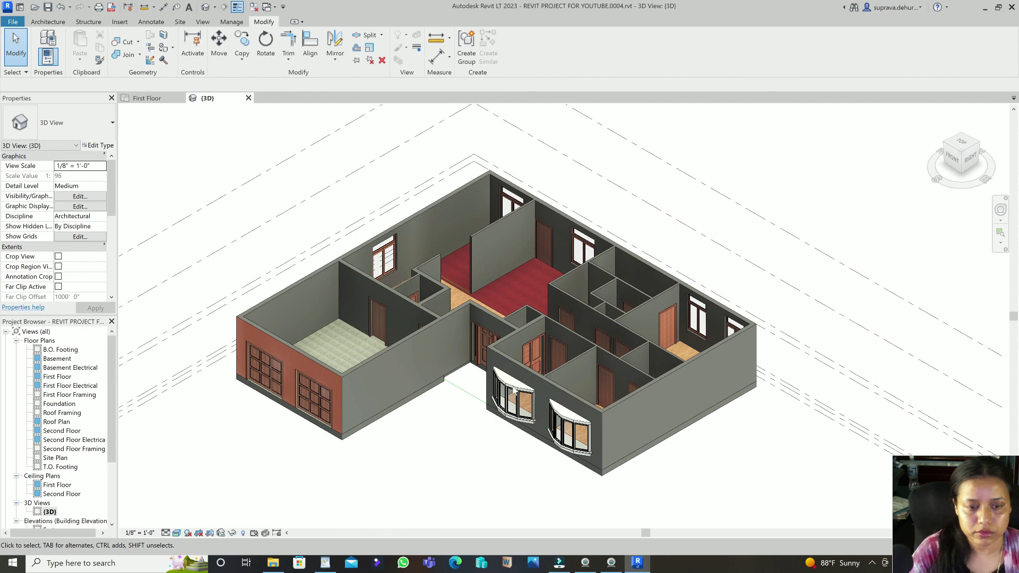
scroll(571, 329, up, 2)
click(961, 152)
click(967, 149)
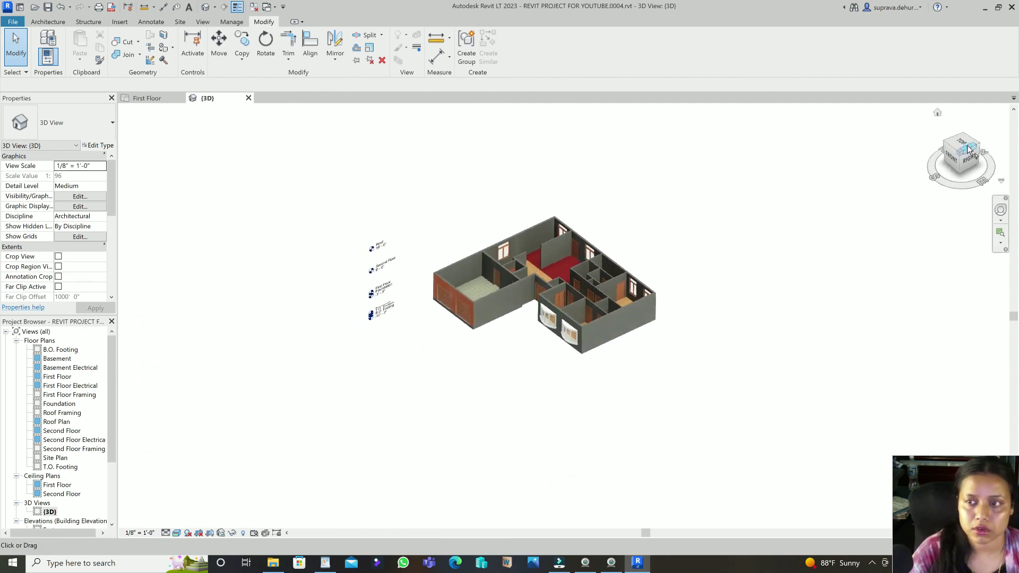
scroll(600, 255, up, 4)
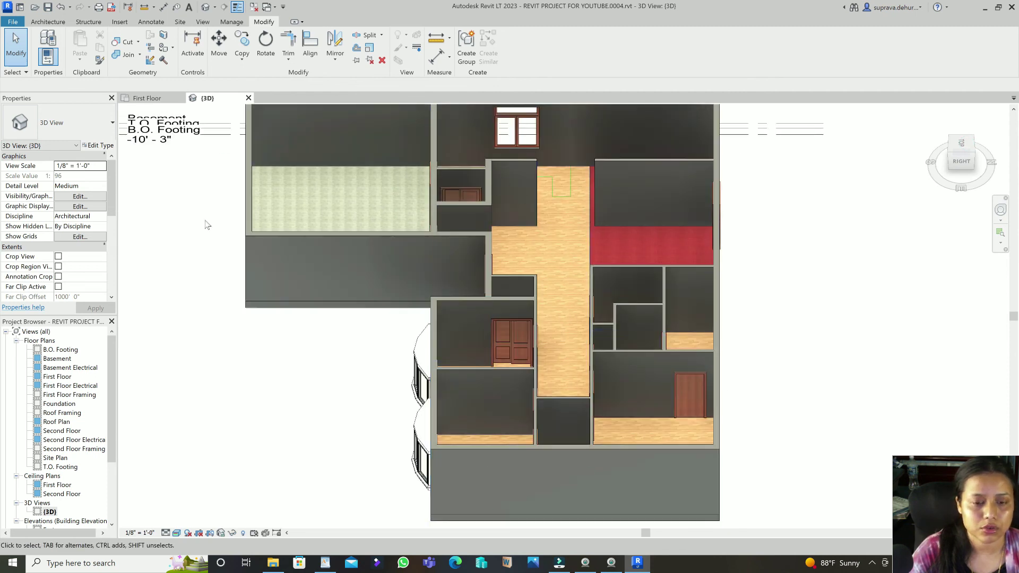
Open the First Floor plan and set its visual style to Realistic to show the floor materials.
double_click(52, 377)
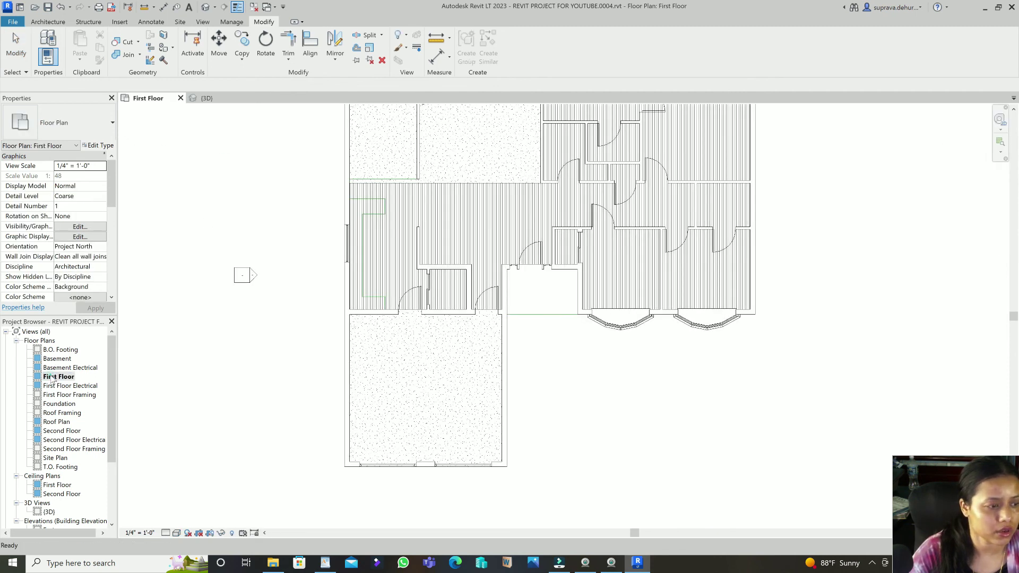
scroll(656, 237, down, 3)
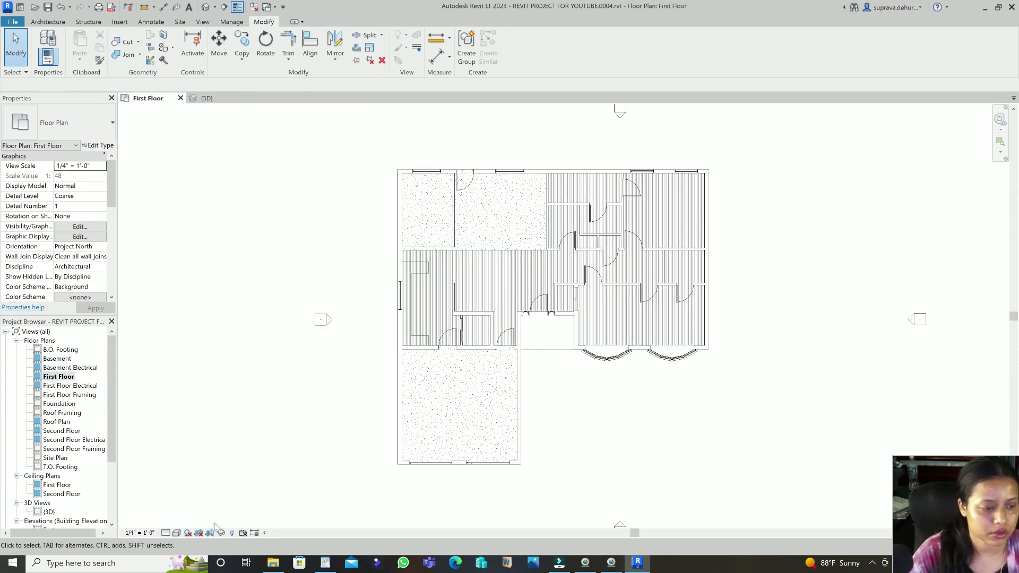
click(175, 533)
click(190, 523)
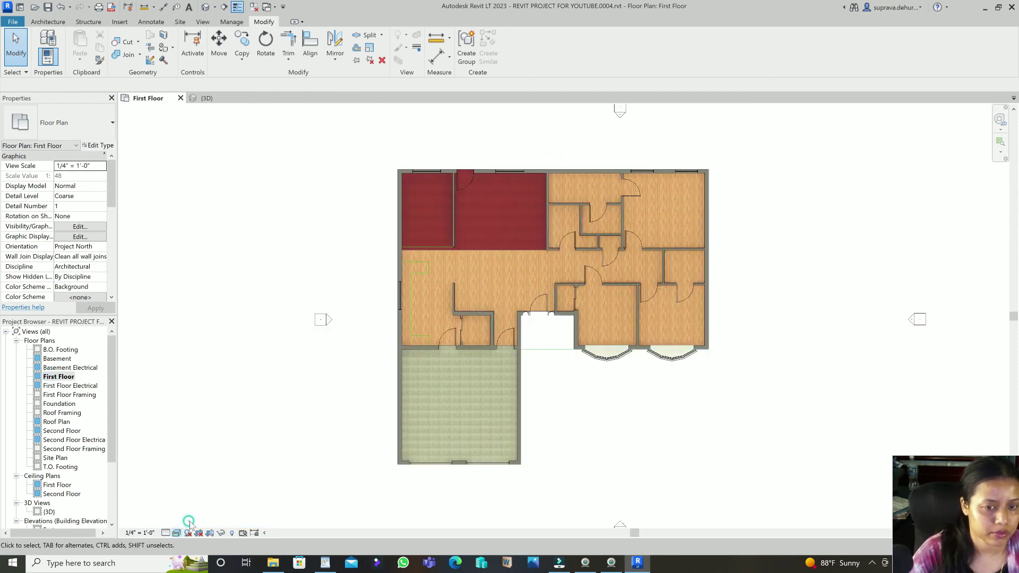
scroll(725, 341, up, 2)
scroll(732, 348, down, 1)
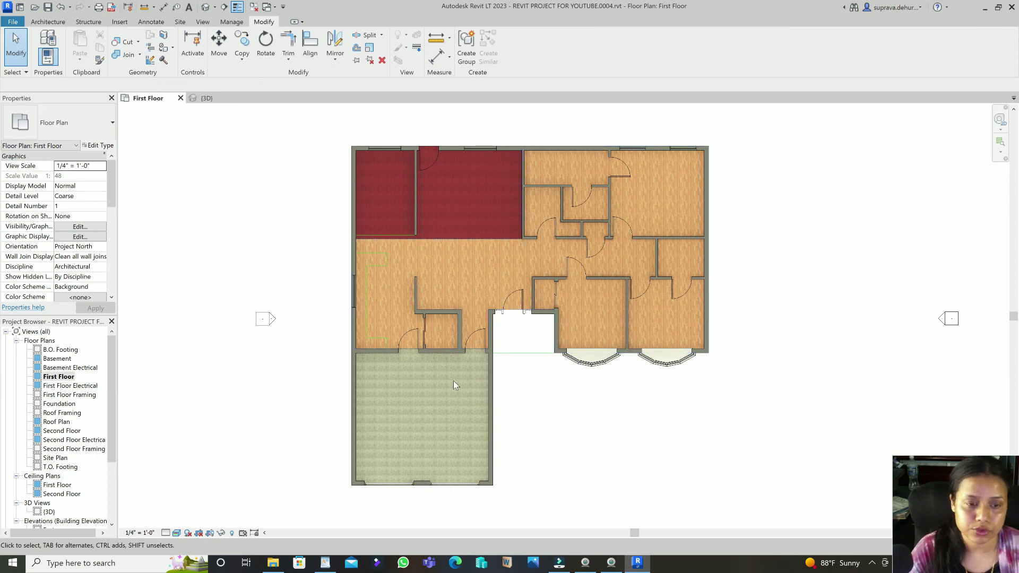
scroll(231, 22, up, 7)
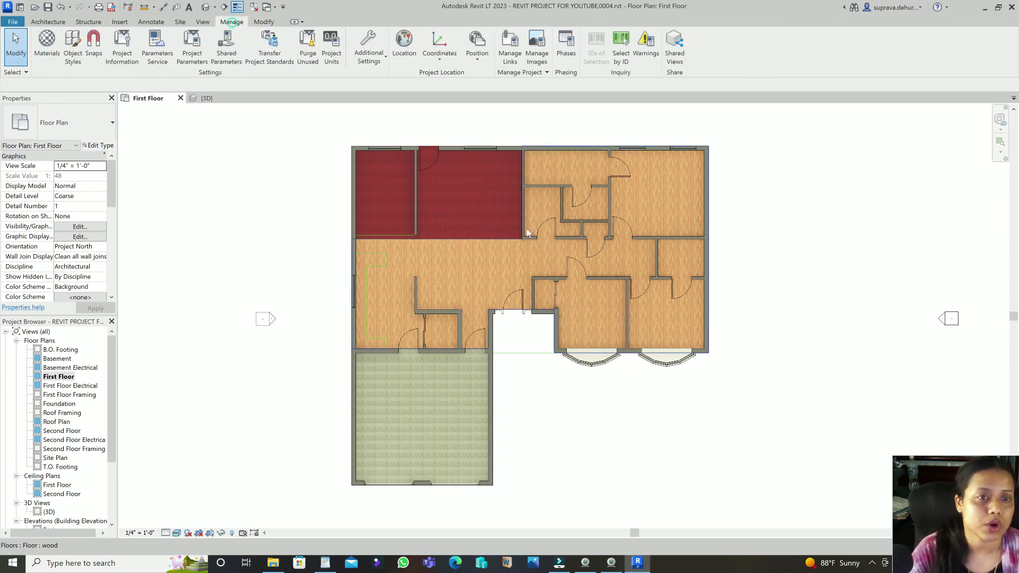